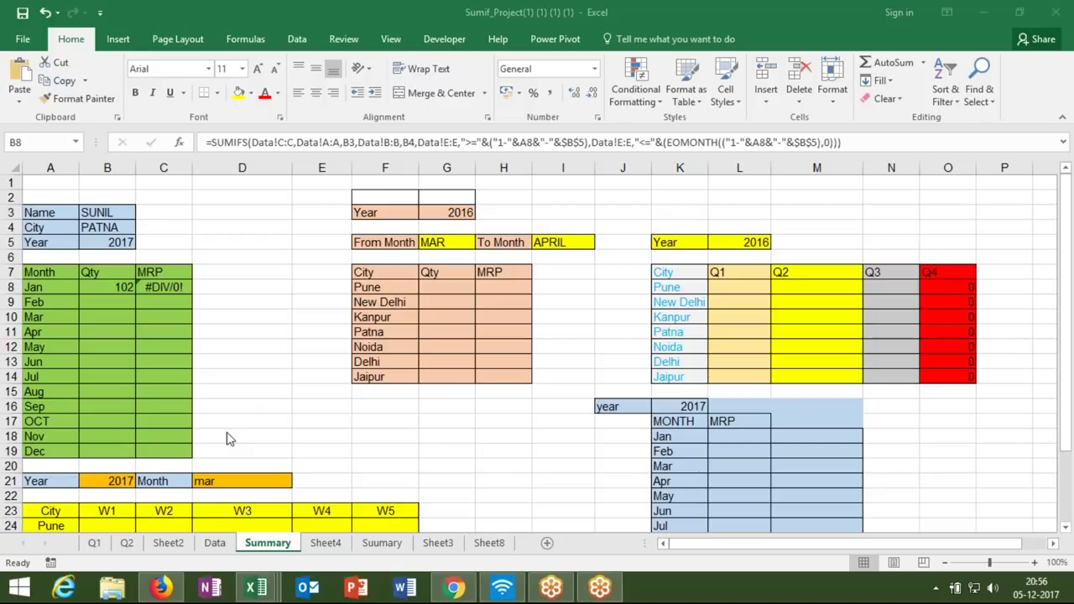
# - Inspect the Data sheet's Name, City and Date columns down to the end of the data
pyautogui.click(215, 543)
pyautogui.moveTo(38, 181); pyautogui.dragTo(116, 174)
pyautogui.hotkey('ctrl', 'shift', 'Down')
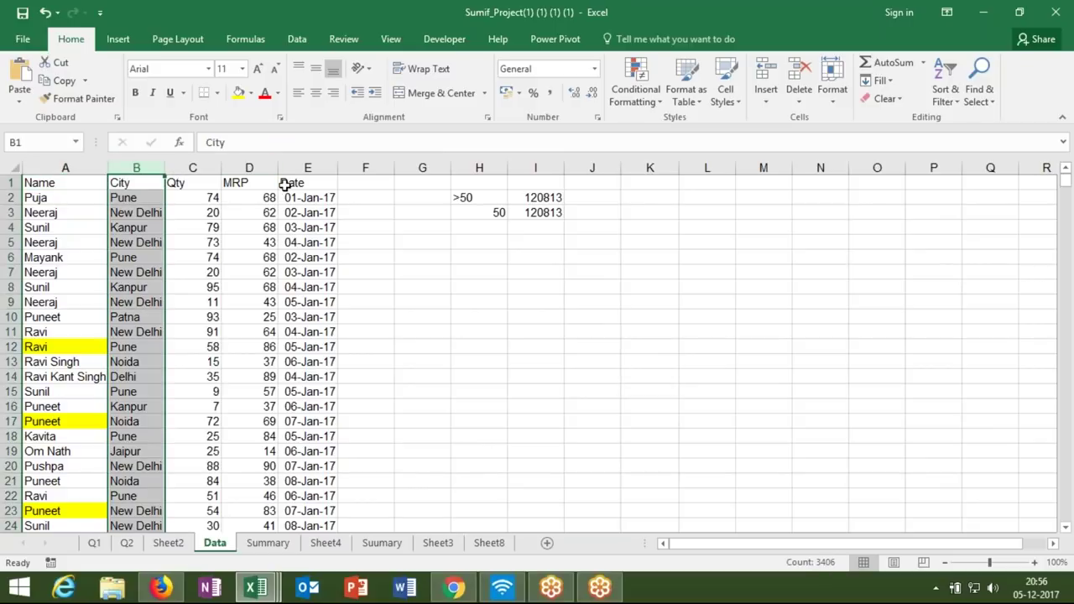
pyautogui.click(285, 184)
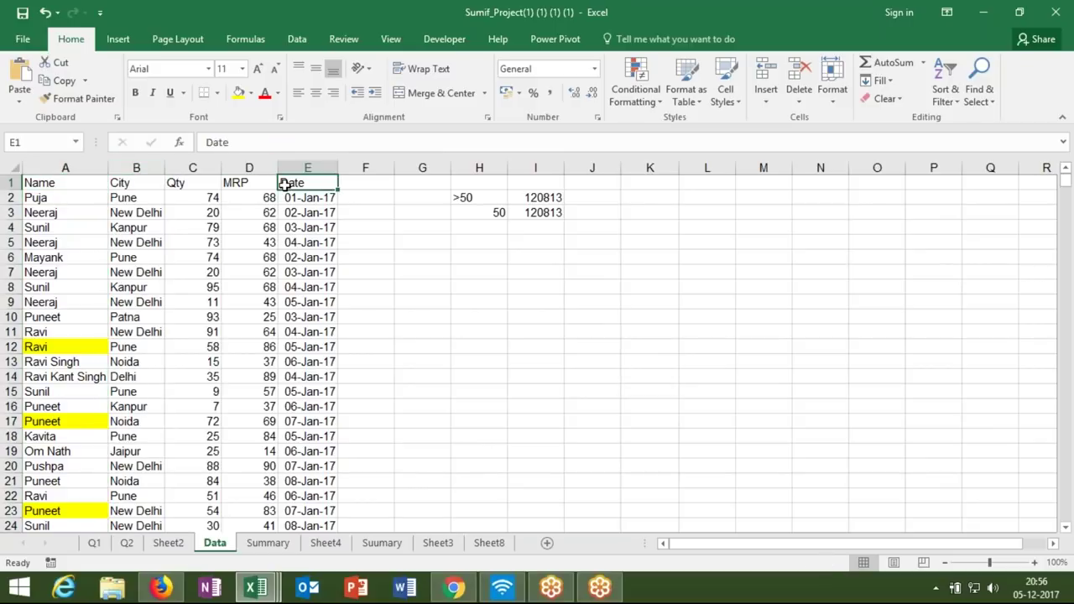
# - Back on Summary, review the month names in column A and the name, city and year criteria
pyautogui.click(268, 543)
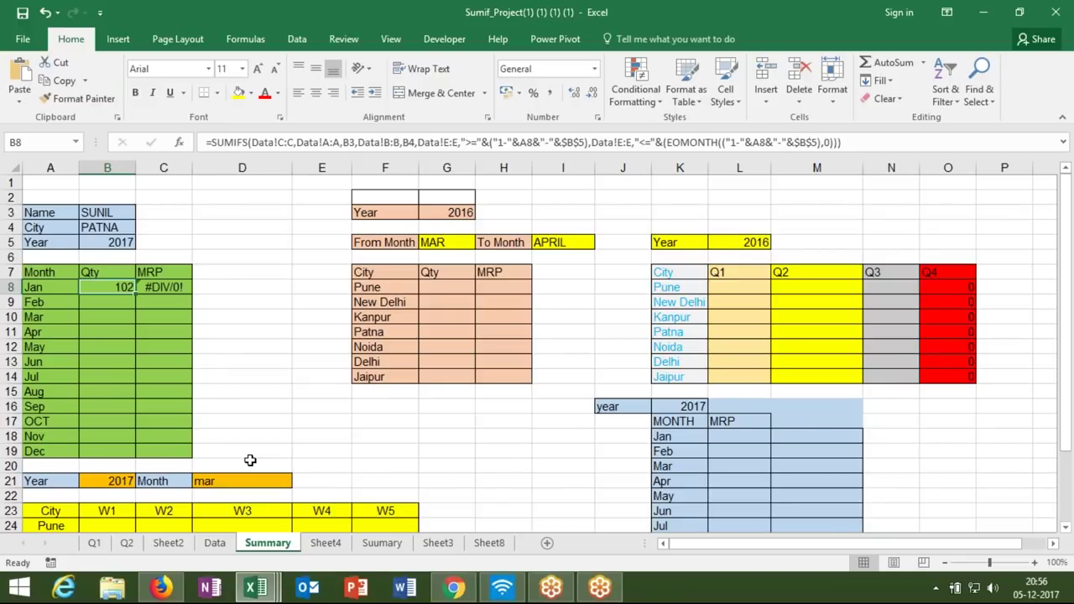
pyautogui.moveTo(33, 287); pyautogui.dragTo(37, 451)
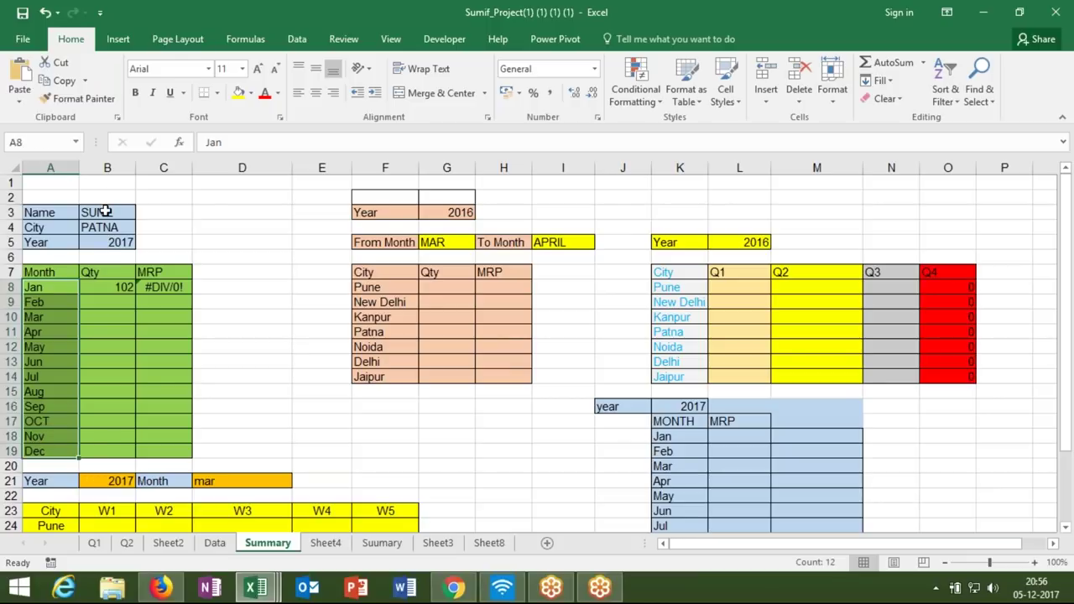
pyautogui.moveTo(105, 211)
pyautogui.mouseDown()
pyautogui.moveTo(109, 256)
pyautogui.moveTo(125, 286)
pyautogui.moveTo(145, 288)
pyautogui.mouseUp()
pyautogui.press('Delete')
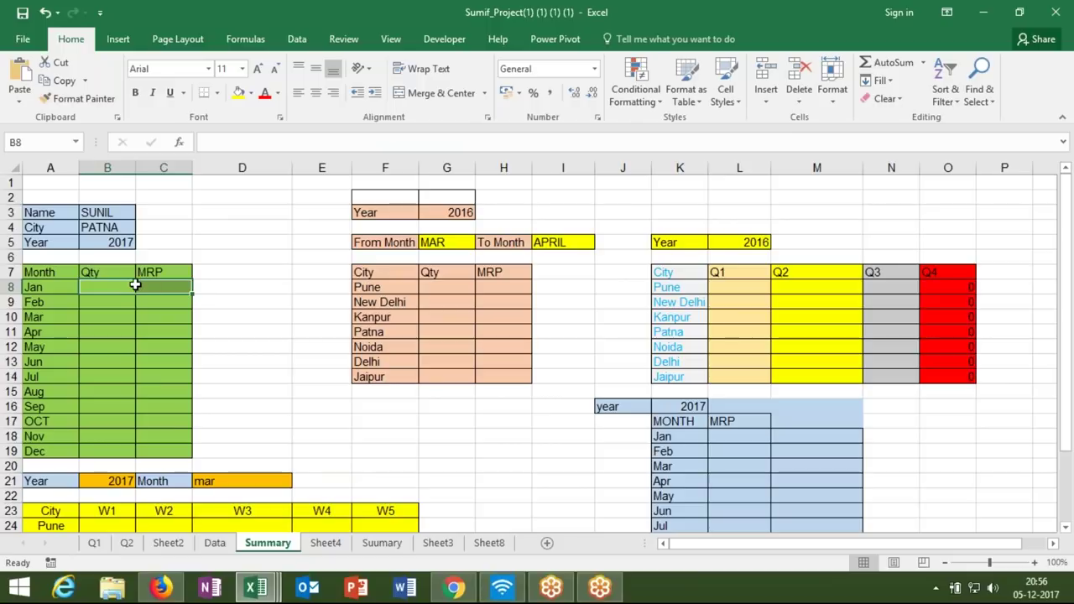
pyautogui.click(122, 286)
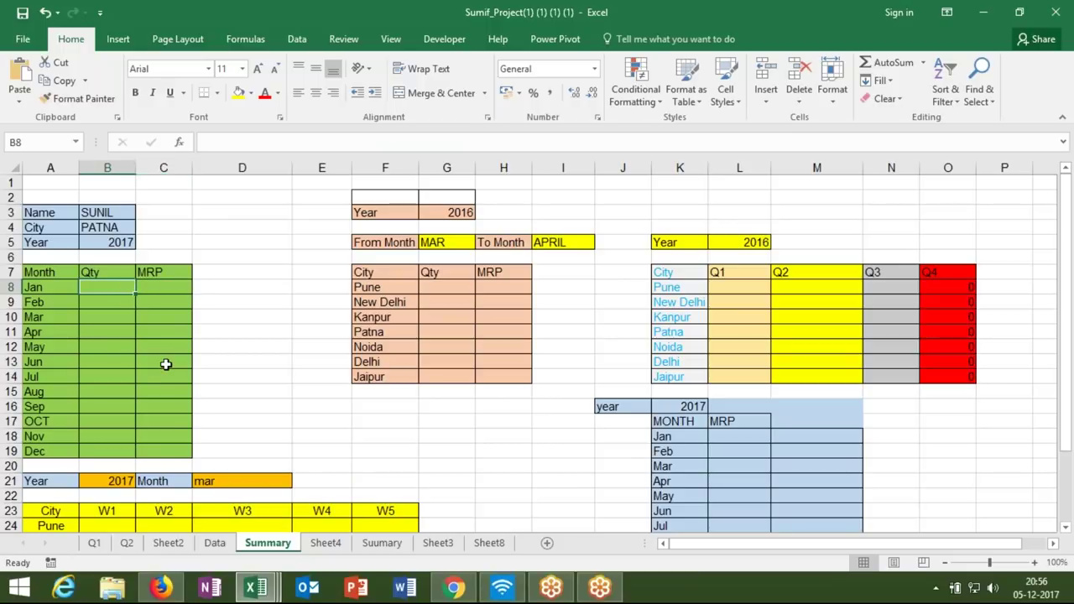
pyautogui.click(215, 543)
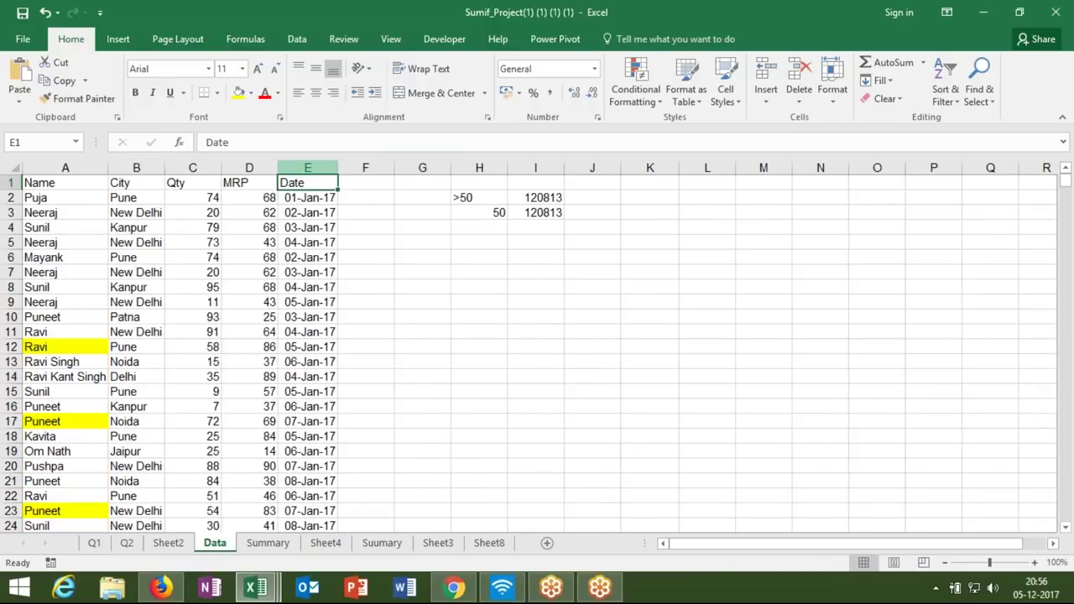
pyautogui.hotkey('ctrl', 'space')
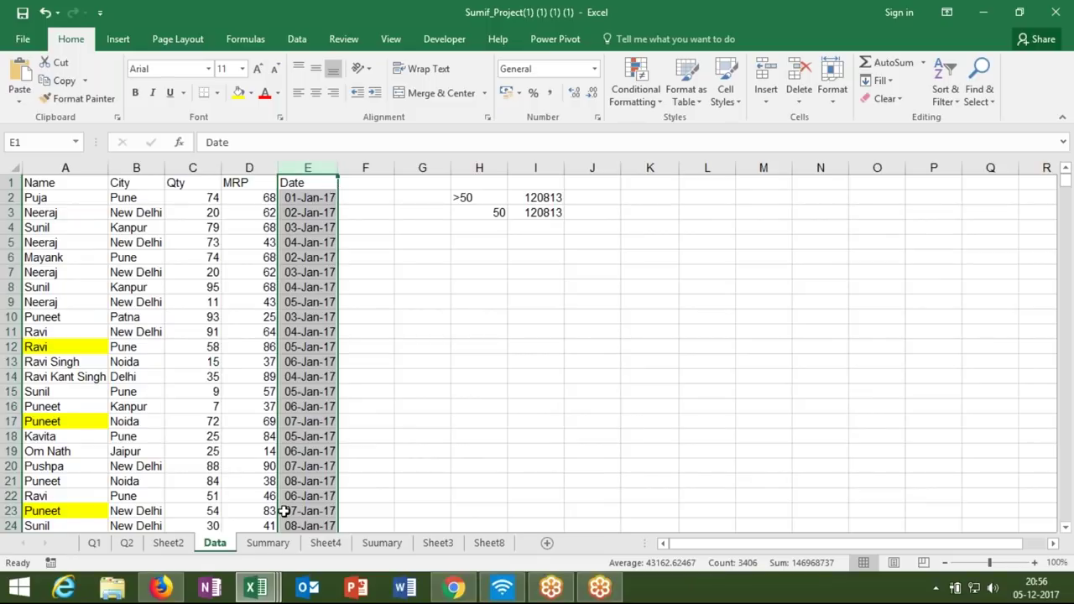
pyautogui.click(270, 543)
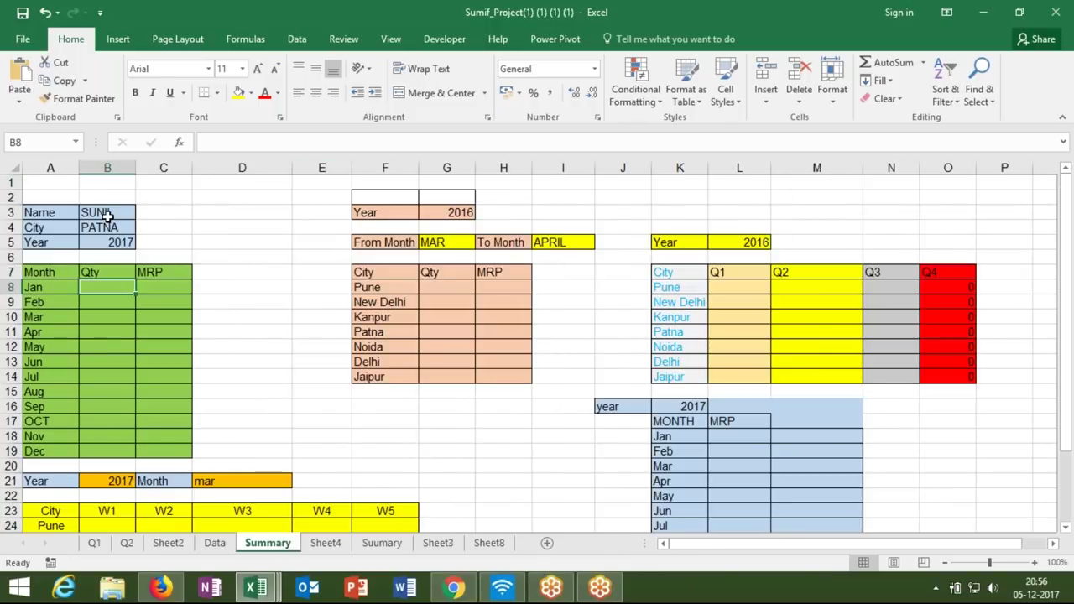
pyautogui.moveTo(107, 217); pyautogui.dragTo(109, 243)
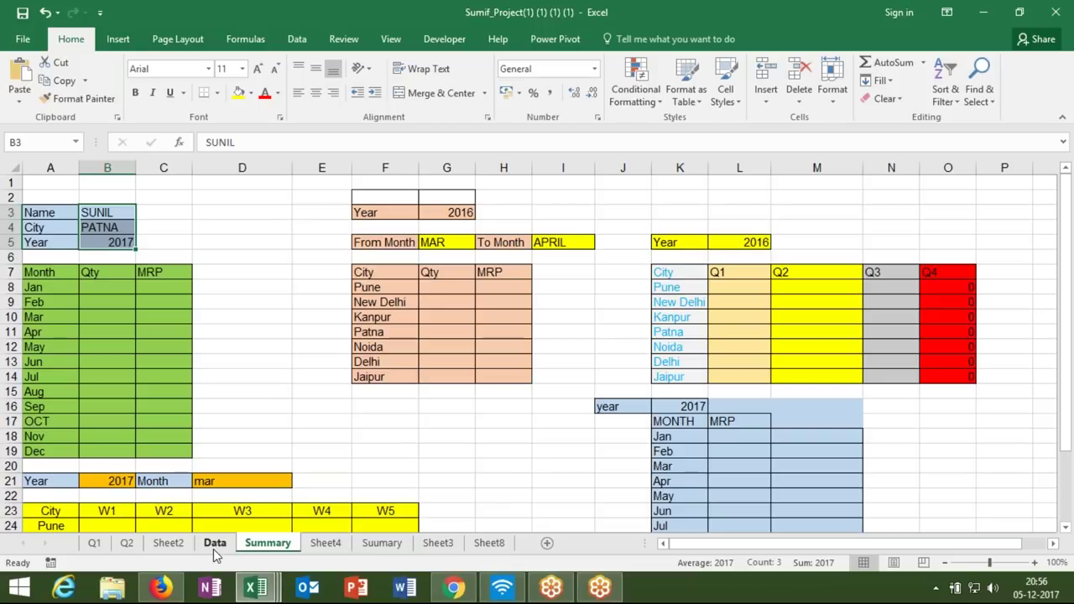
pyautogui.click(214, 543)
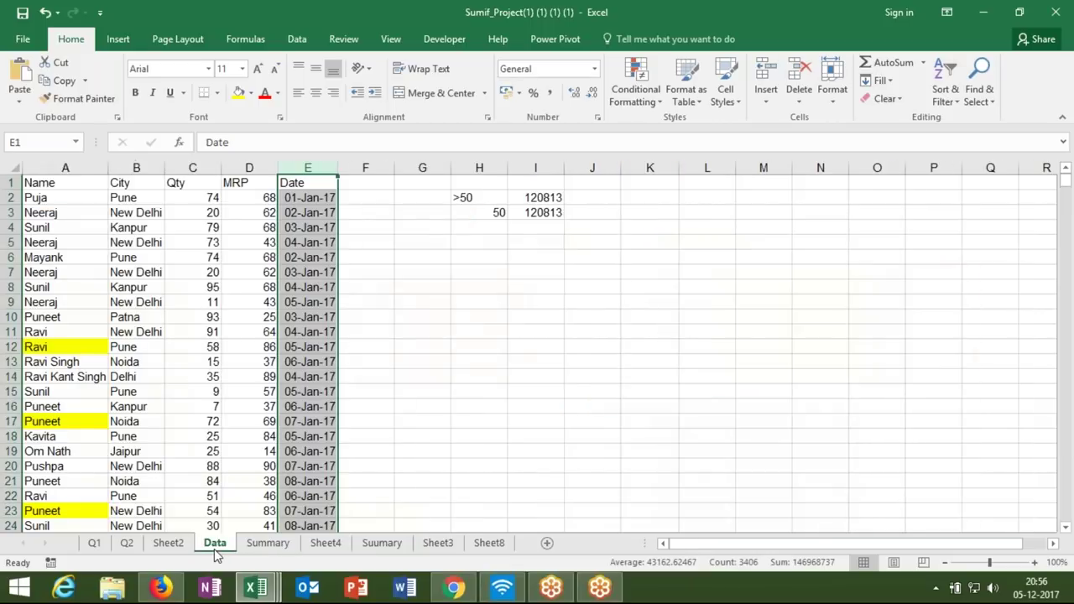
pyautogui.click(298, 318)
pyautogui.click(315, 227)
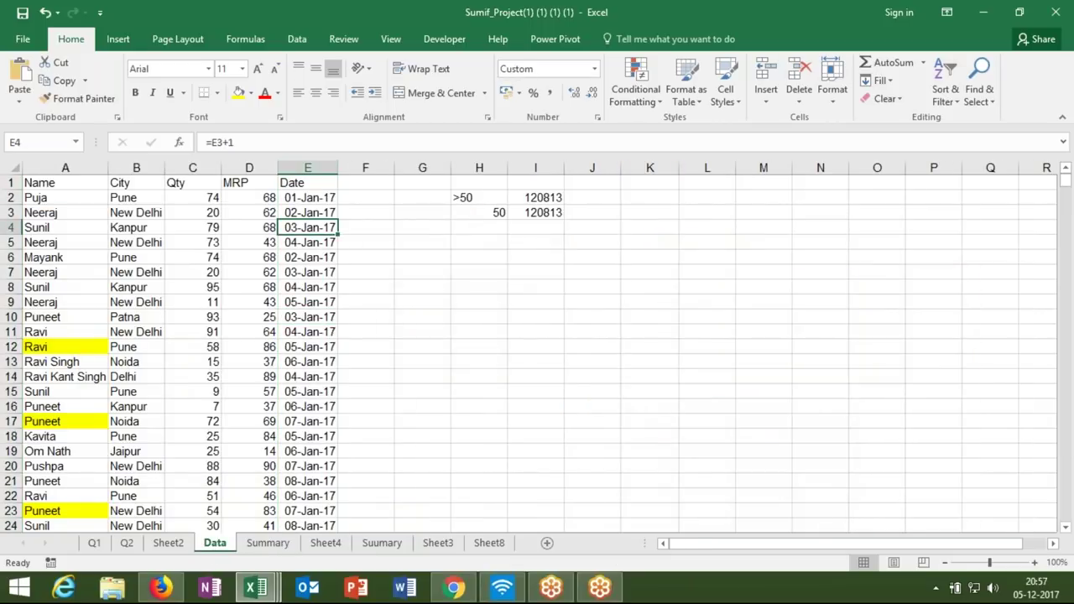
pyautogui.hotkey('ctrl', 'Down')
pyautogui.hotkey('ctrl', 'Up')
pyautogui.press('Right')
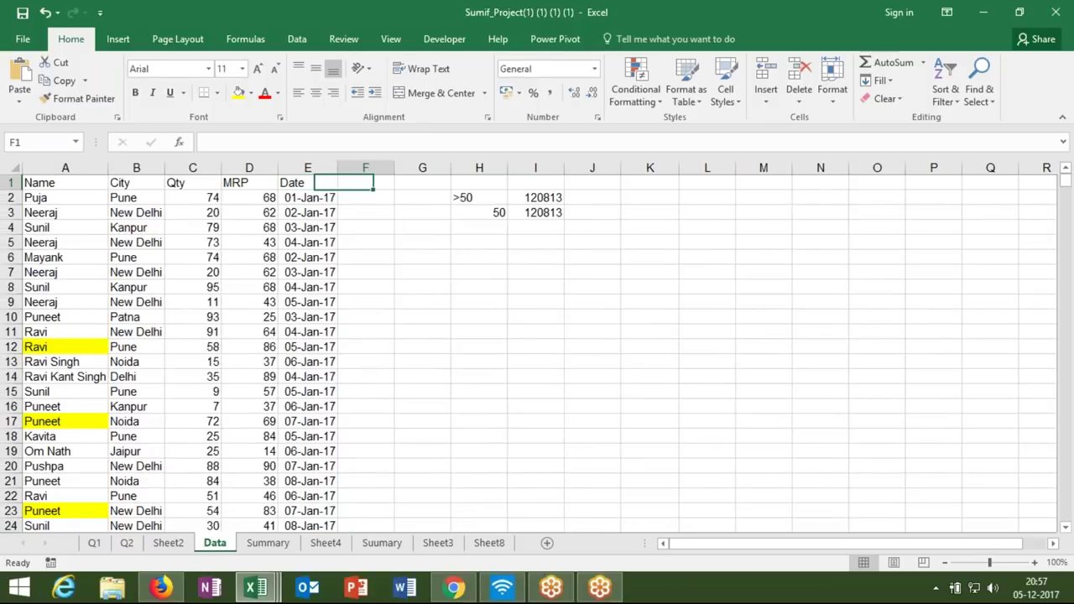
pyautogui.hotkey('ctrl', 'Down')
pyautogui.hotkey('ctrl', 'Up')
pyautogui.click(268, 543)
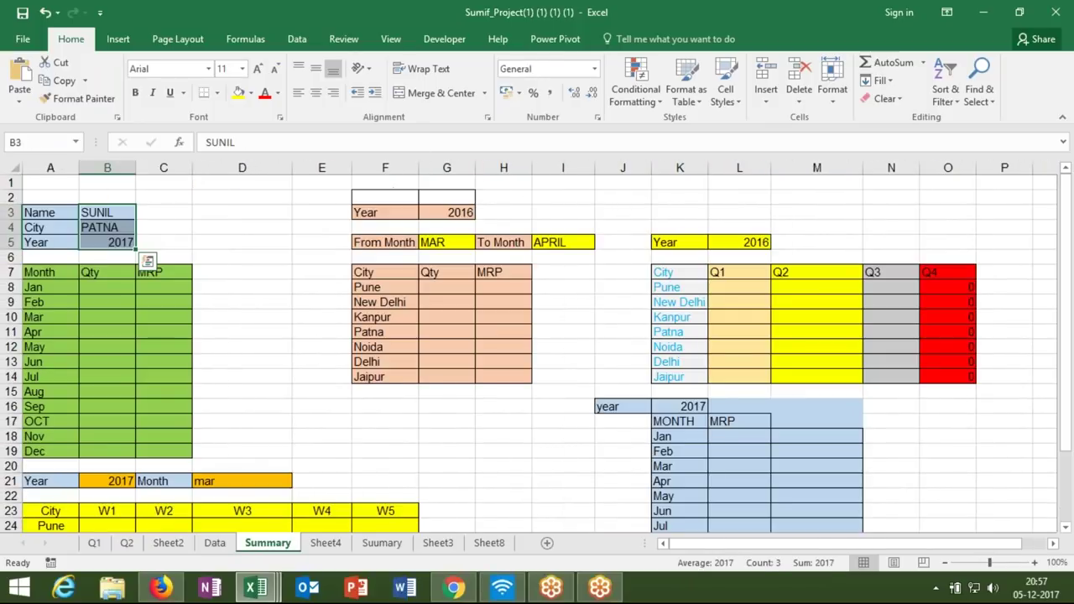
# - Enter ="1-"&A8&"-"&B5 in D8 and fill it down the month rows
pyautogui.click(216, 293)
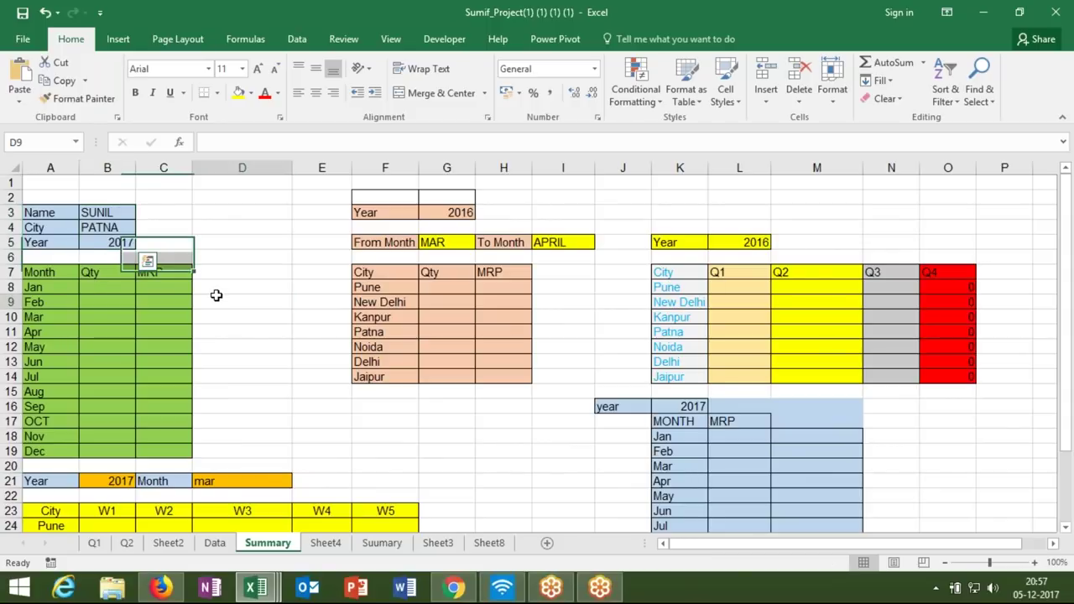
pyautogui.click(49, 286)
pyautogui.click(218, 282)
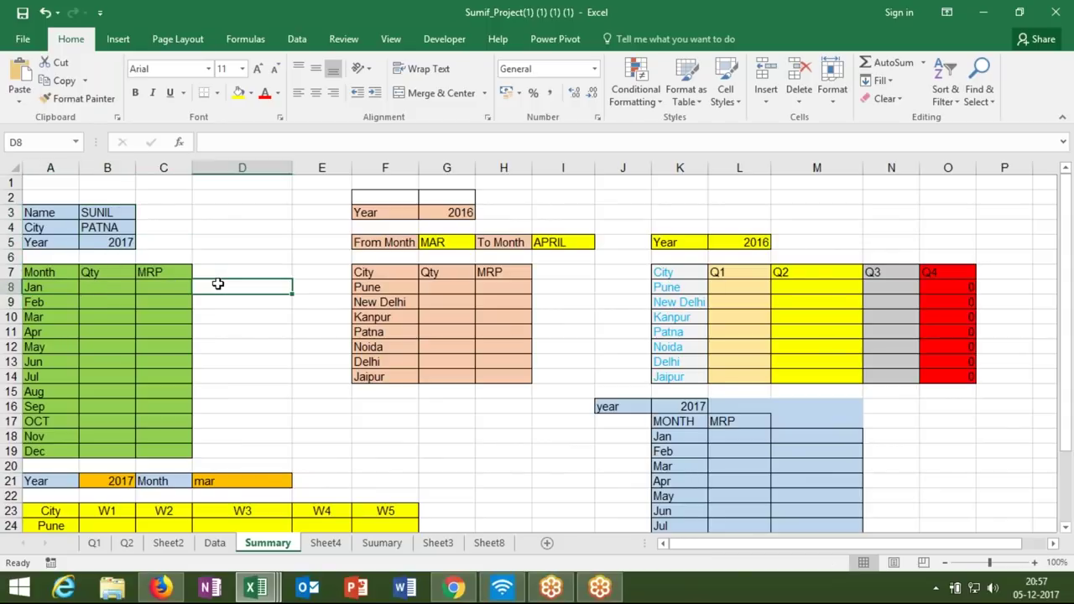
pyautogui.write('1')
pyautogui.press('BackSpace')
pyautogui.write('="1-"&')
pyautogui.click(53, 287)
pyautogui.write('&')
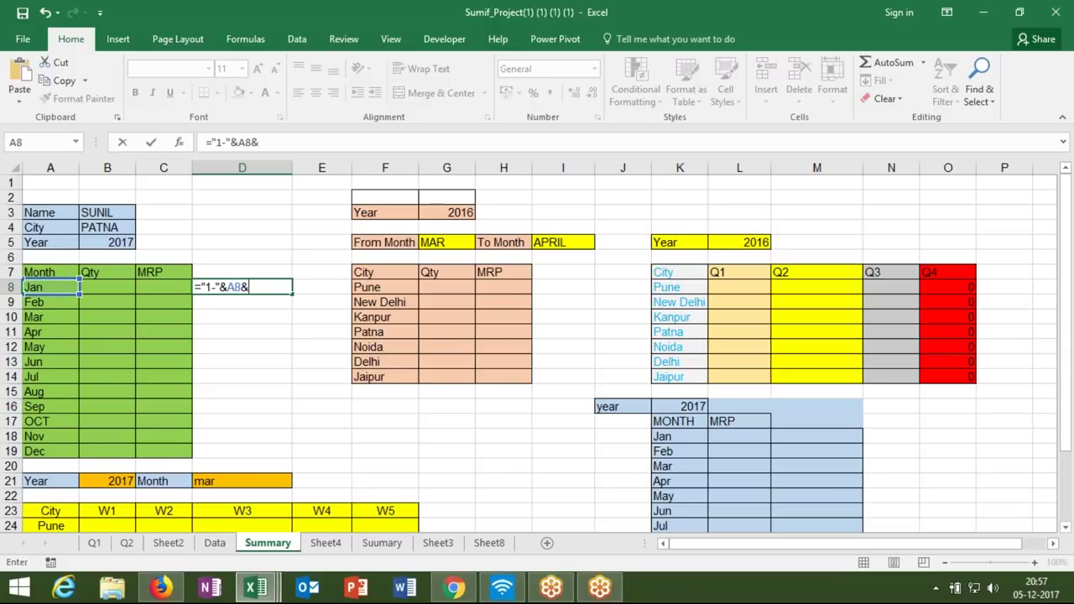
pyautogui.write('"-"&')
pyautogui.click(97, 243)
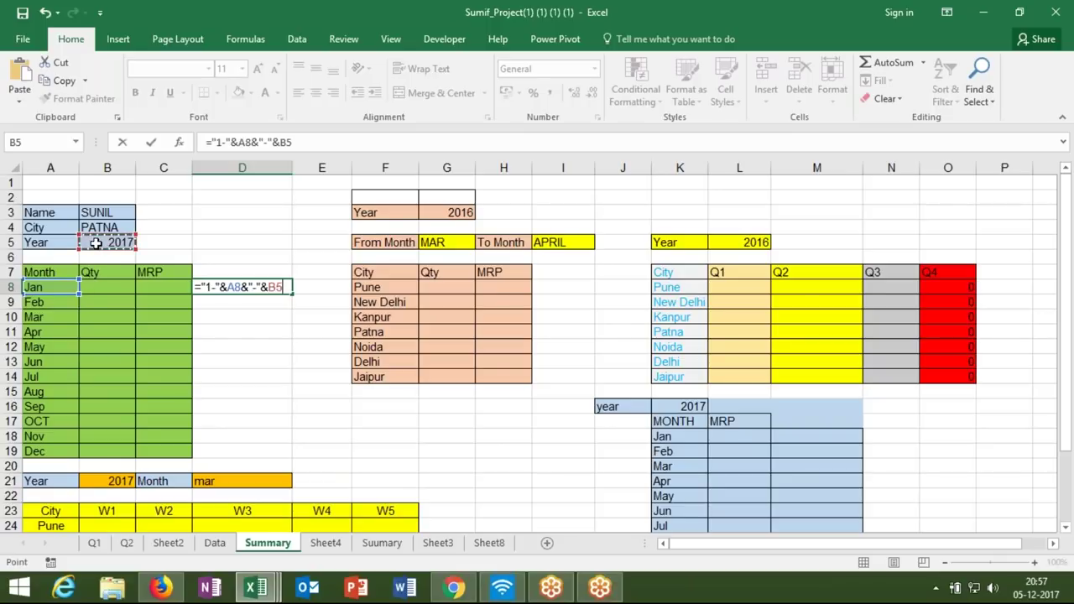
pyautogui.hotkey('ctrl', 'Return')
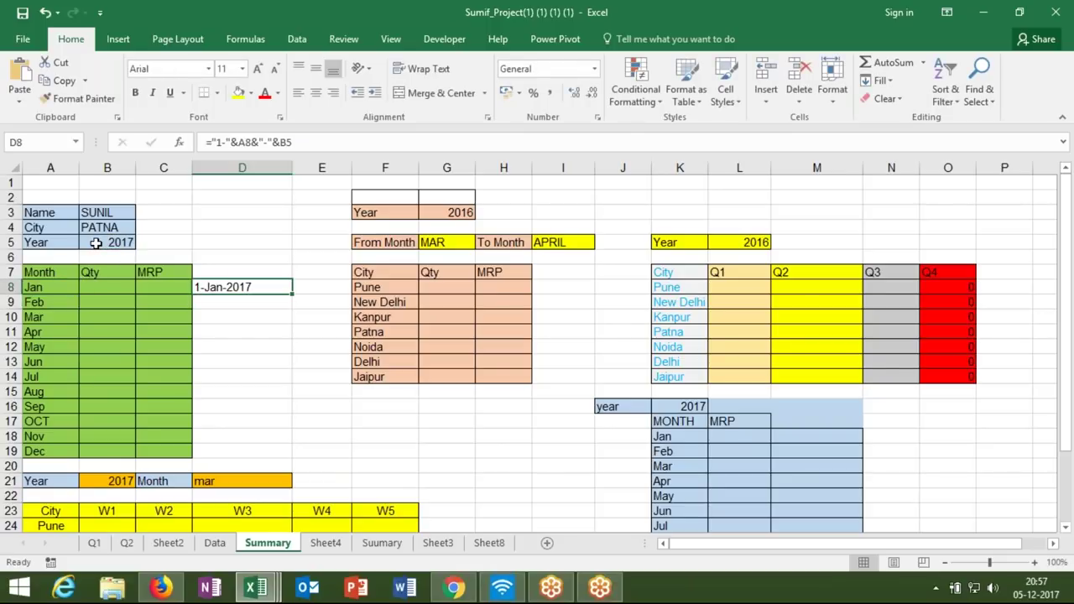
pyautogui.doubleClick(290, 295)
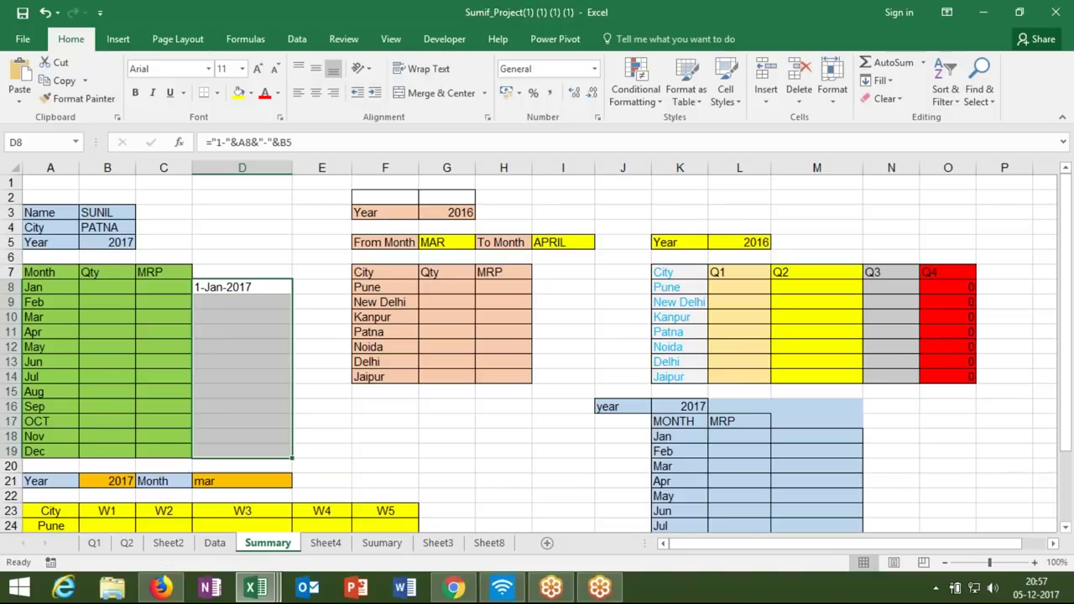
# - Lock the year reference as $B$5 in D8's formula and refill it through D19
pyautogui.click(269, 288)
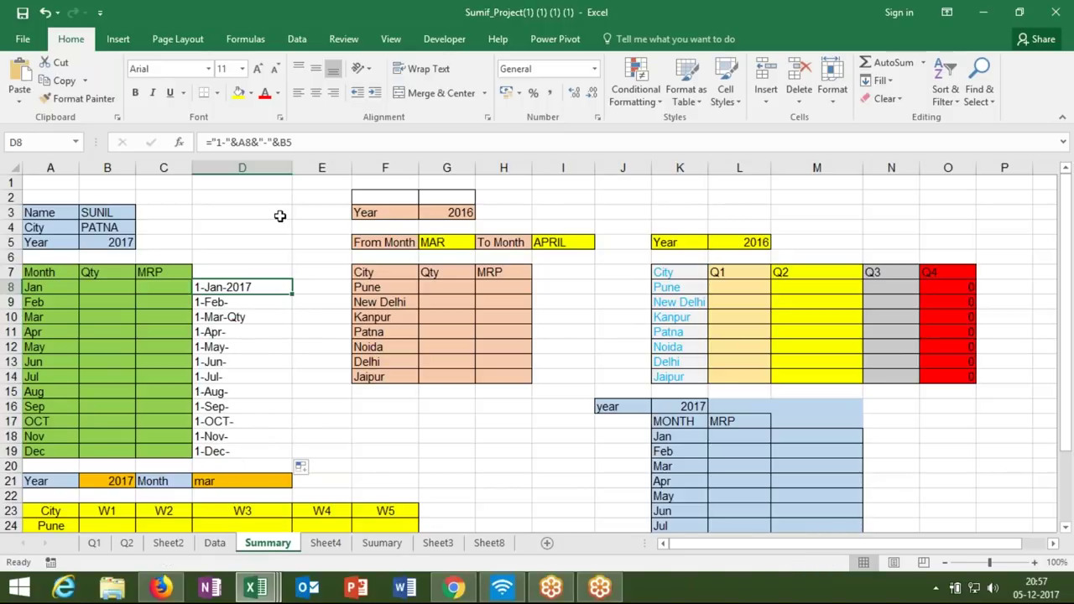
pyautogui.click(291, 143)
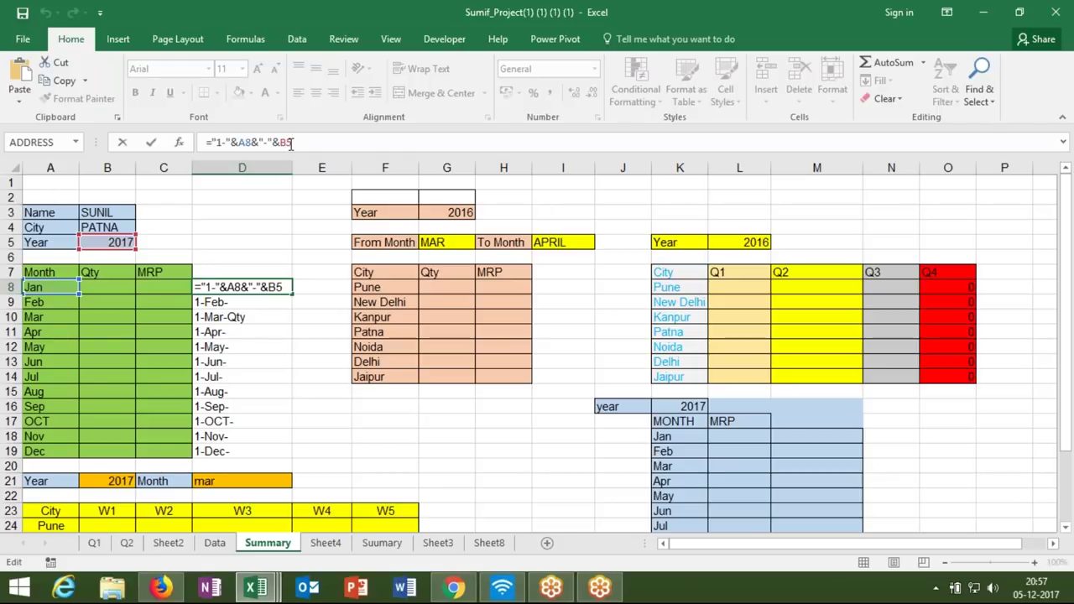
pyautogui.press('F4')
pyautogui.press('Return')
pyautogui.press('Up')
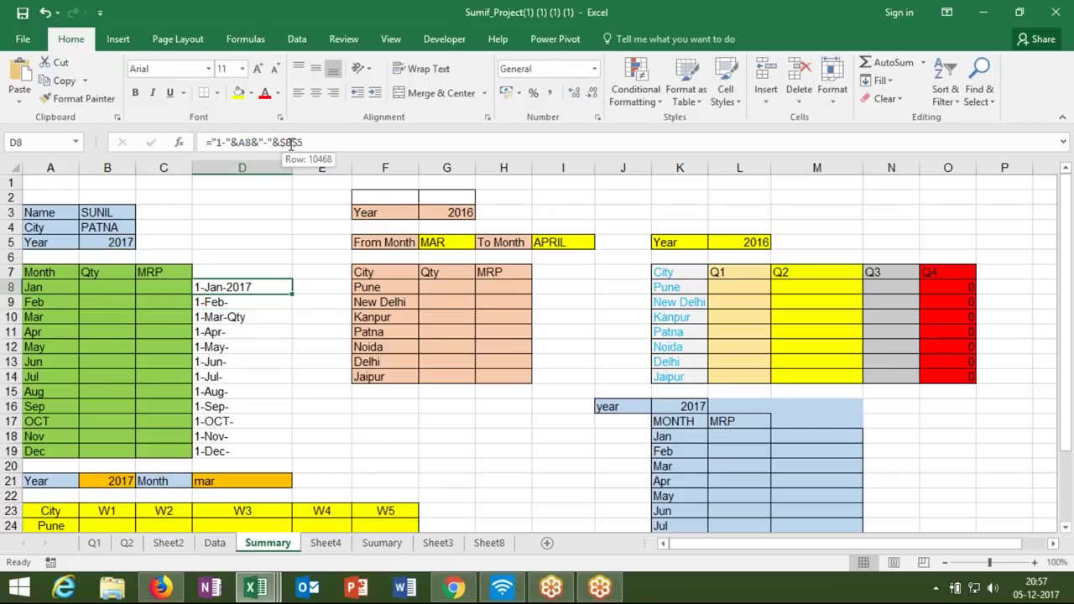
pyautogui.doubleClick(293, 294)
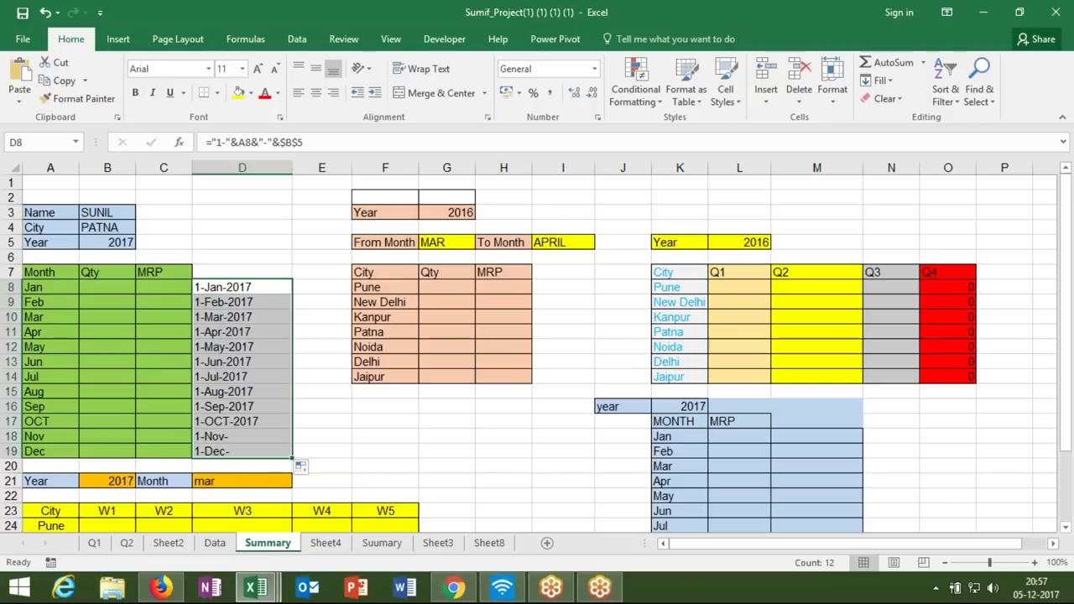
pyautogui.click(299, 285)
# - Enter =EOMONTH(D8,0) in E8 and fill it down to E19
pyautogui.write('=eo')
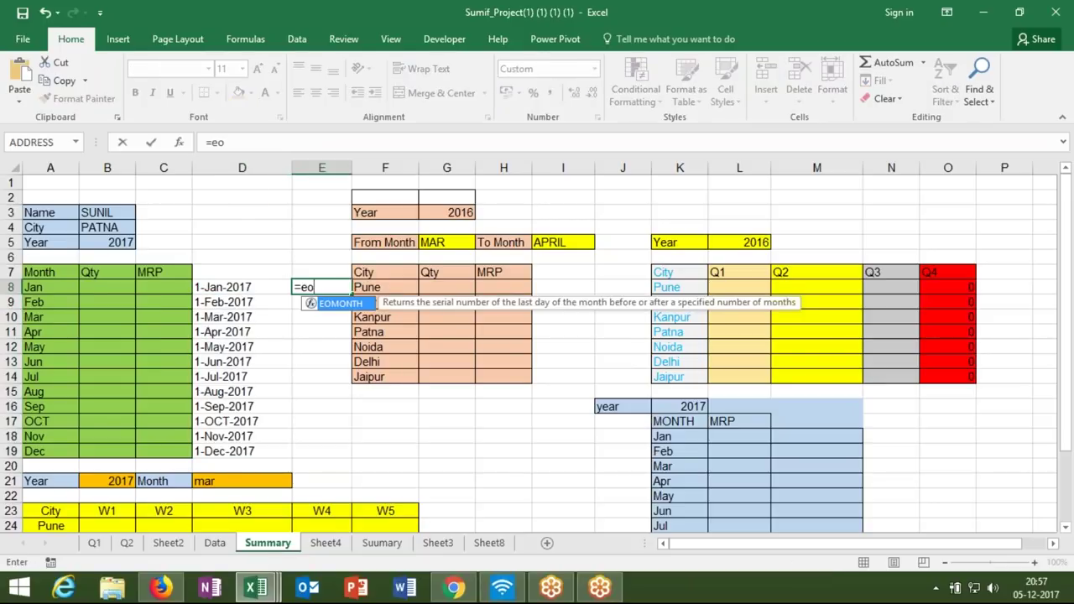
pyautogui.press('Tab')
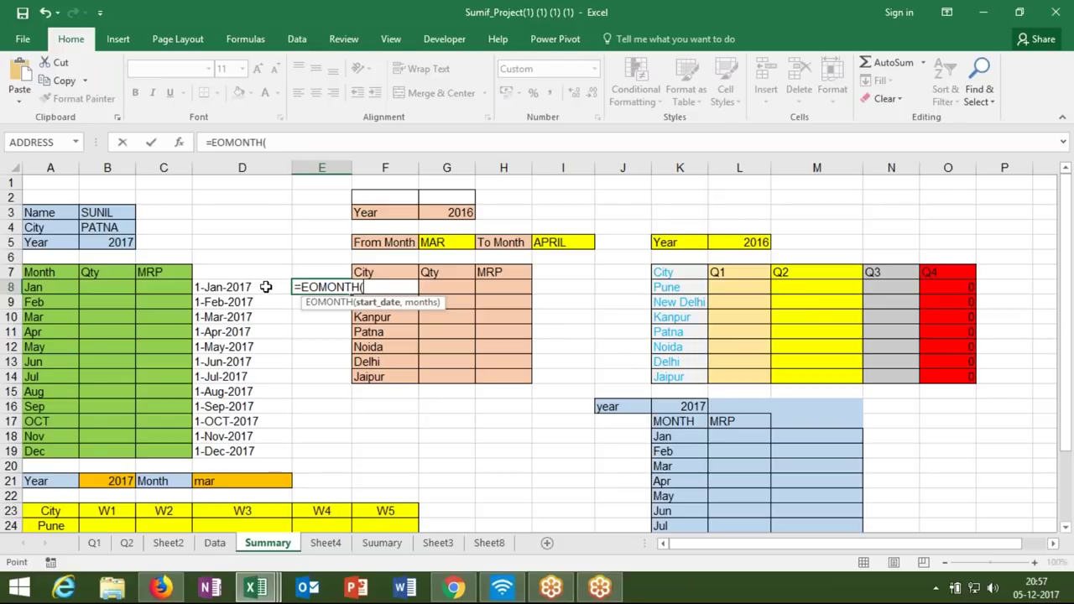
pyautogui.click(265, 287)
pyautogui.write(',0')
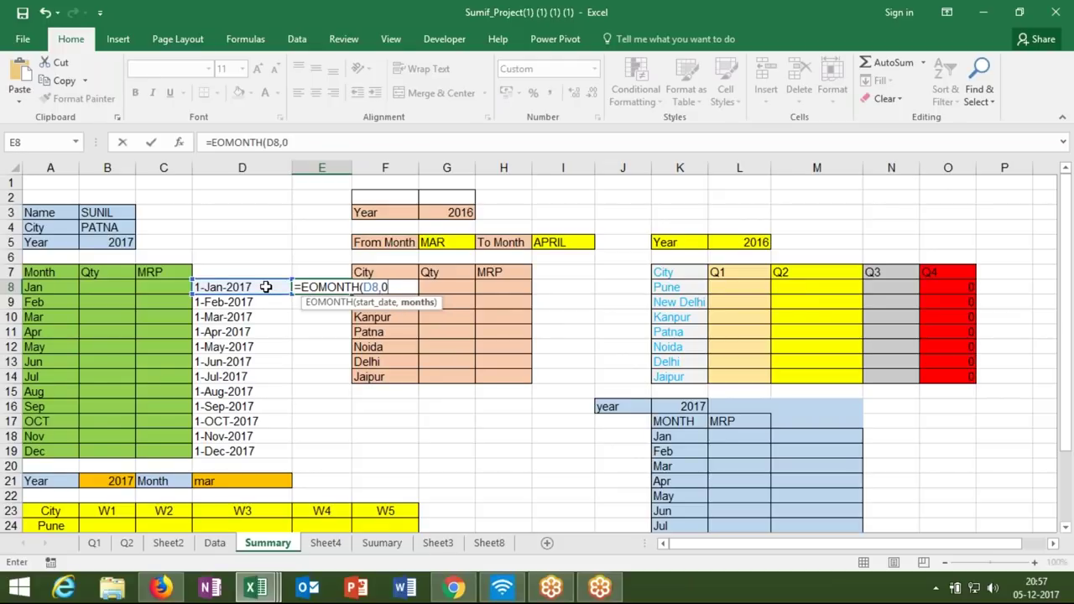
pyautogui.press('Return')
pyautogui.press('Up')
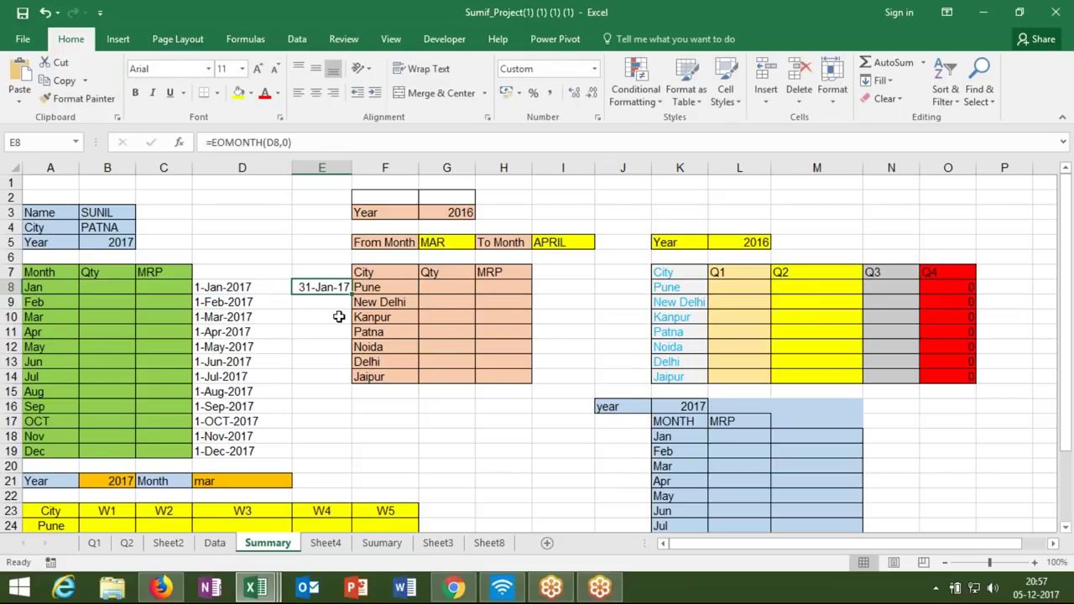
pyautogui.doubleClick(351, 294)
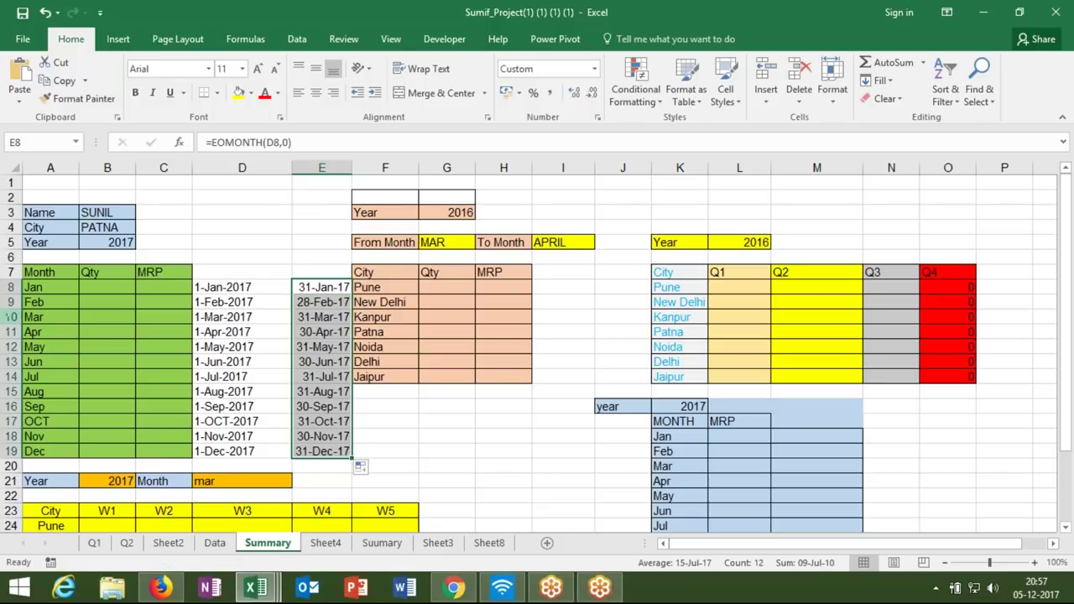
# - Check the Jan label and the D8 and E8 formulas, then select B8:C8
pyautogui.click(37, 288)
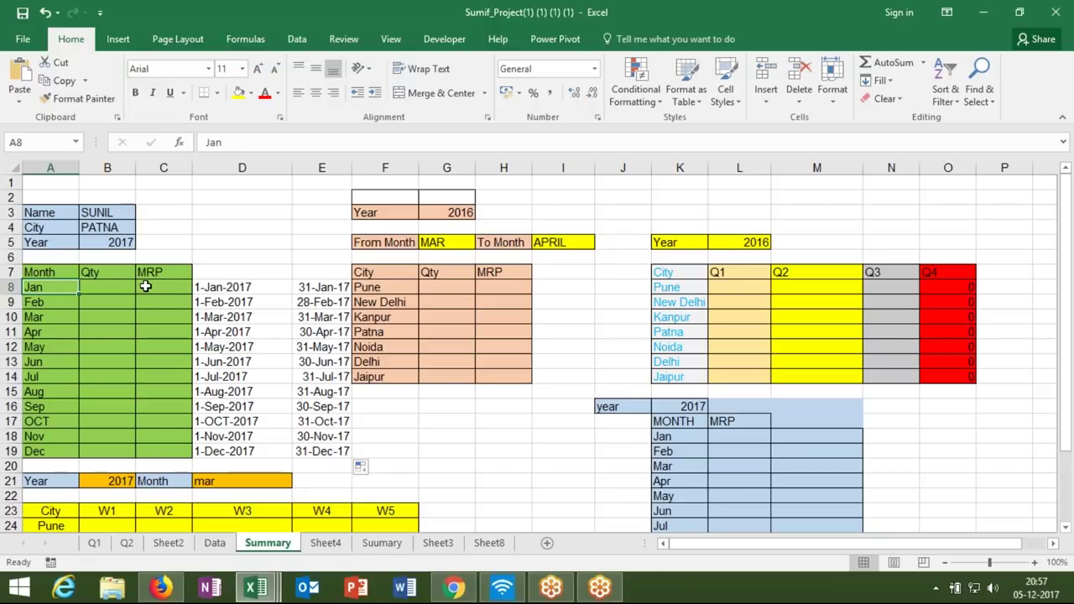
pyautogui.click(211, 290)
pyautogui.click(307, 288)
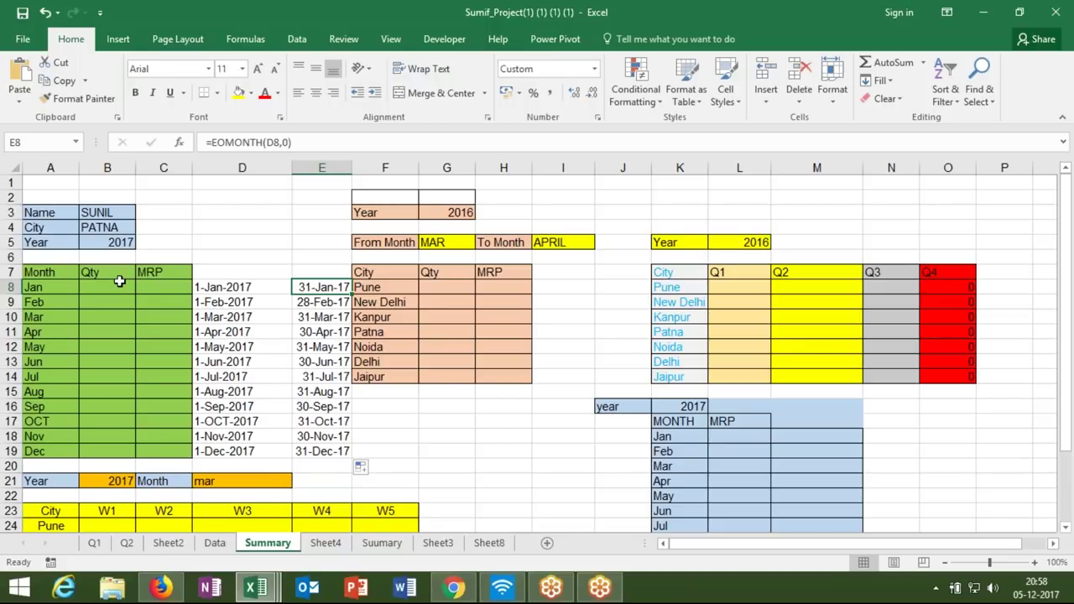
pyautogui.moveTo(117, 287); pyautogui.dragTo(168, 287)
pyautogui.click(108, 288)
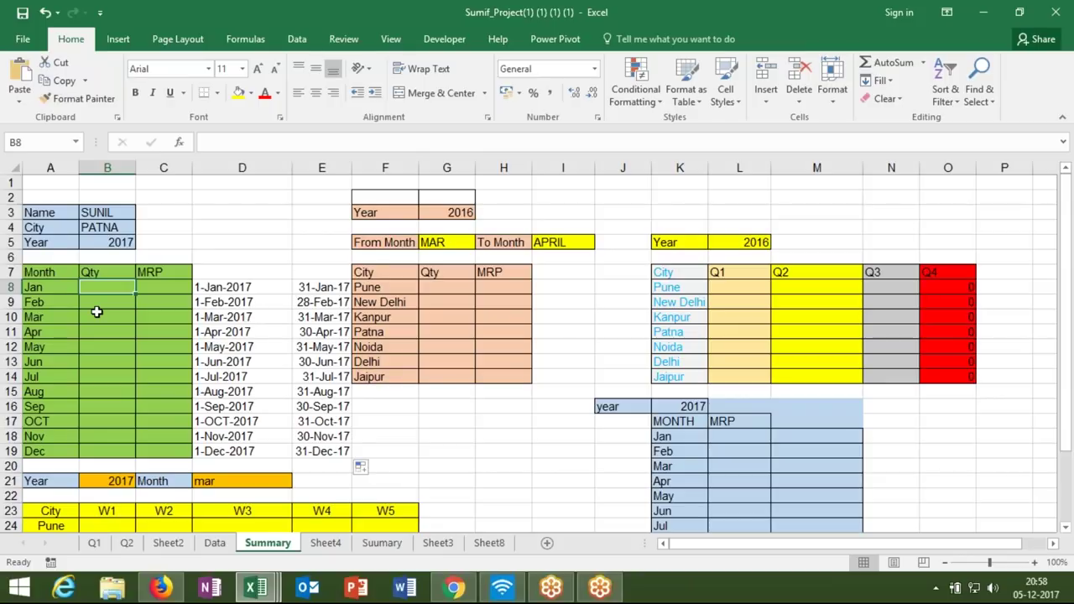
# - Start =SUMIFS in B8 with Data!C:C as sum range and Data!A:A matching B3
pyautogui.write('=')
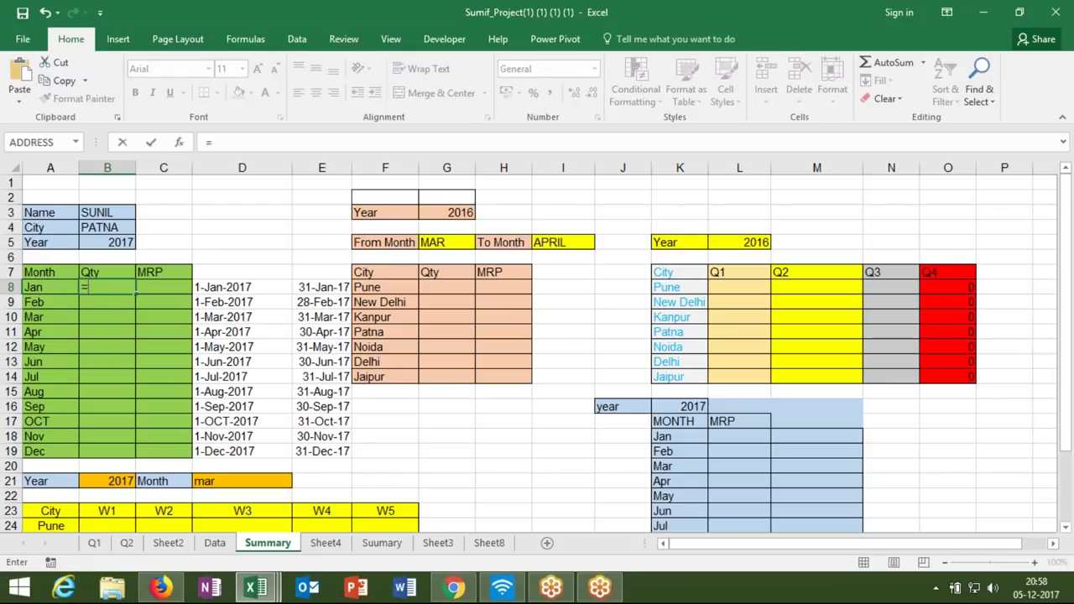
pyautogui.write('sum')
pyautogui.press('Down')
pyautogui.press('Down')
pyautogui.press('Tab')
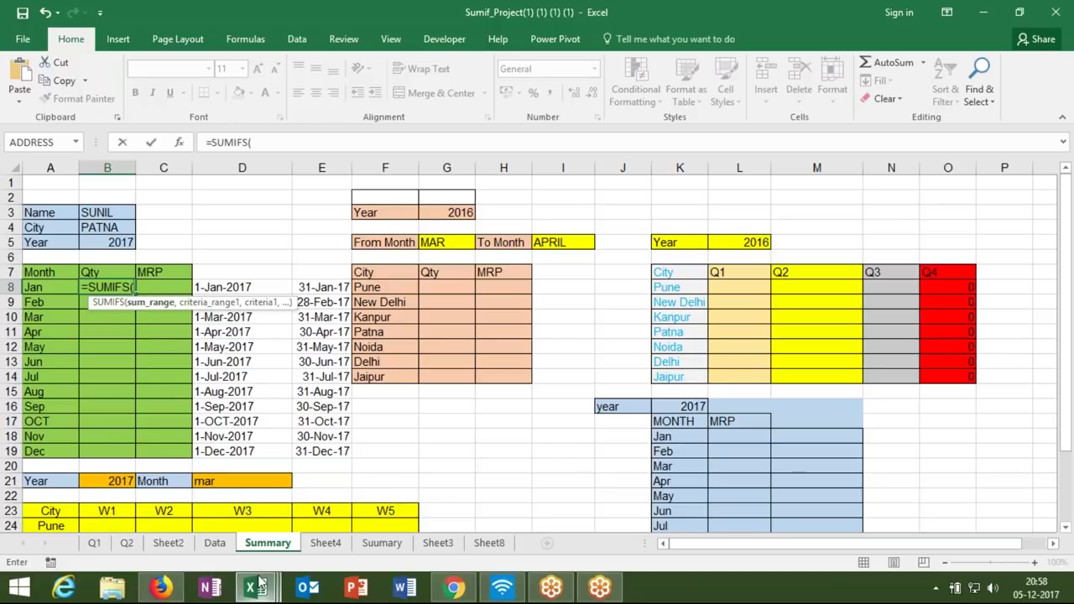
pyautogui.moveTo(256, 588)
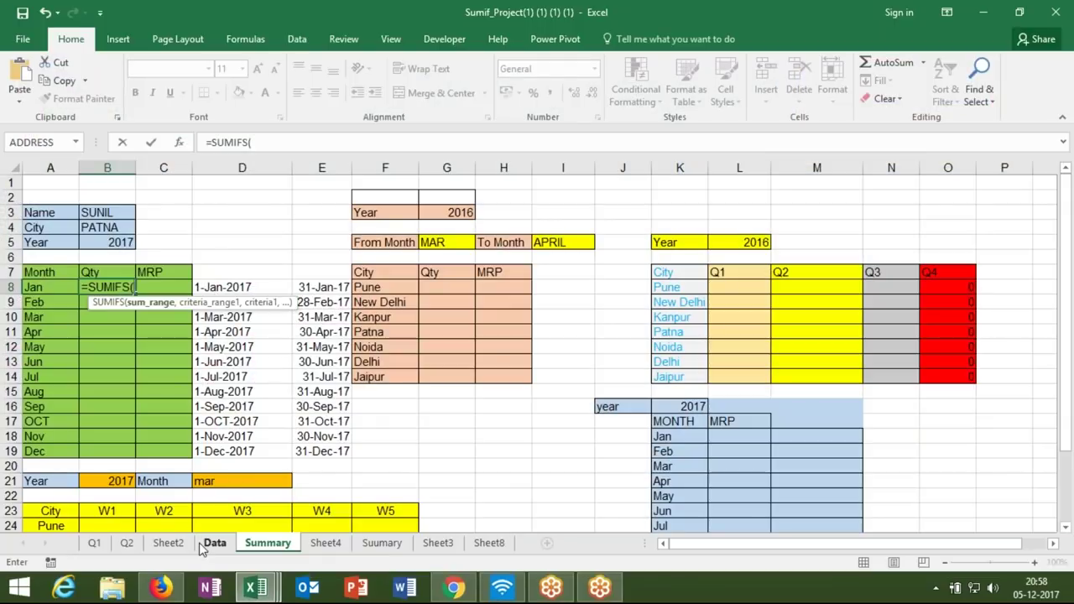
pyautogui.click(206, 544)
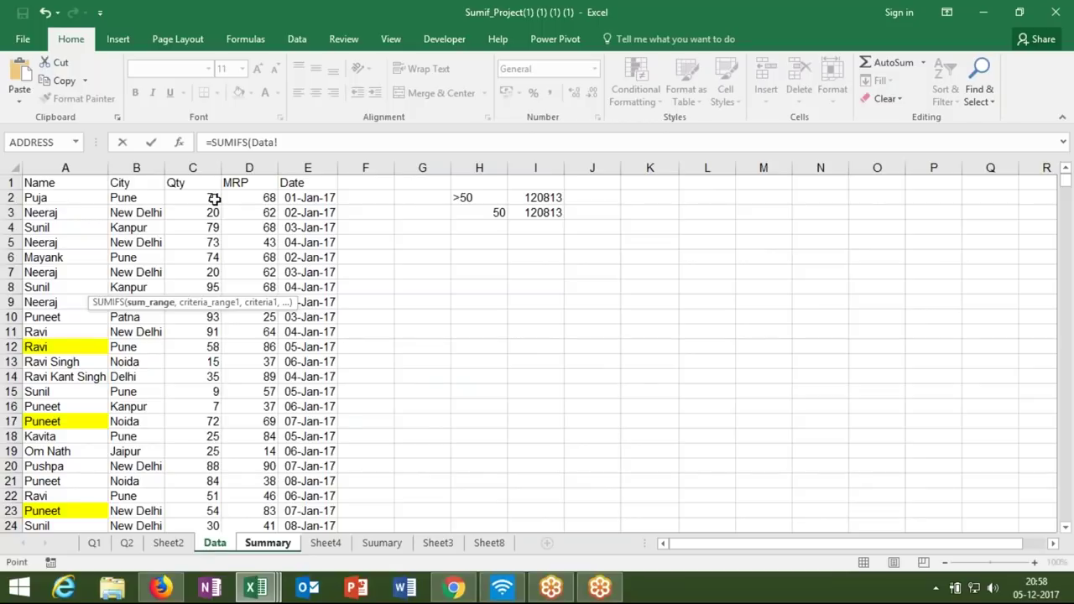
pyautogui.click(201, 172)
pyautogui.write(',')
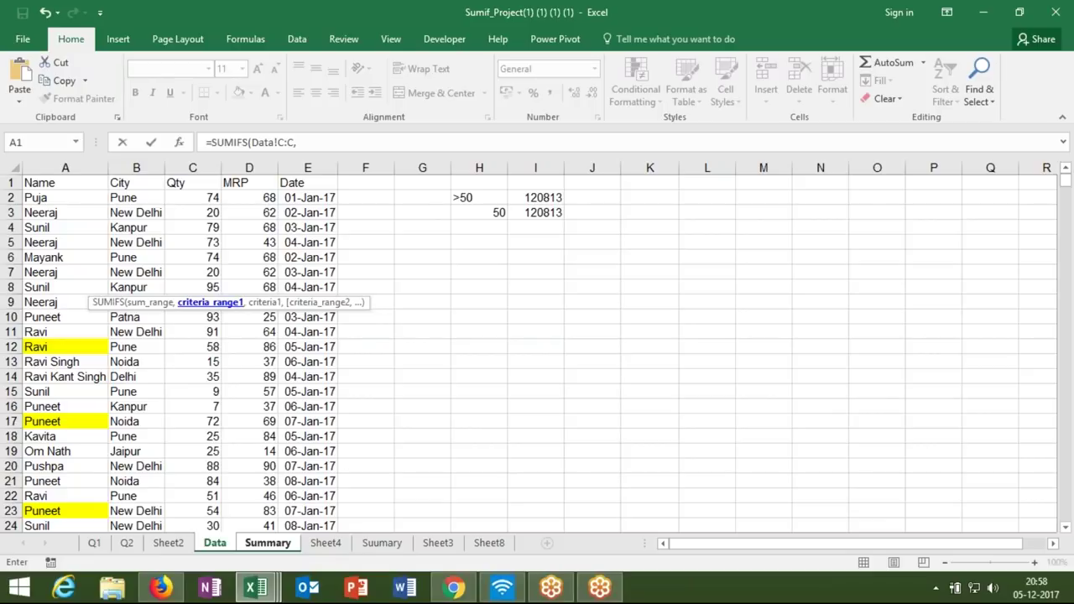
pyautogui.click(65, 168)
pyautogui.write(',')
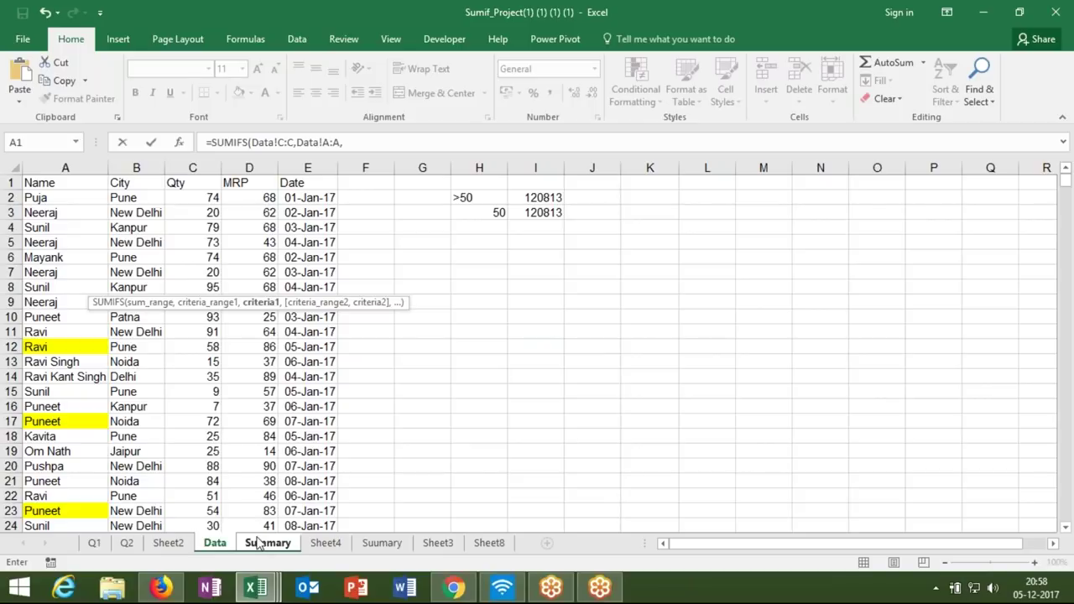
pyautogui.click(260, 543)
pyautogui.click(115, 213)
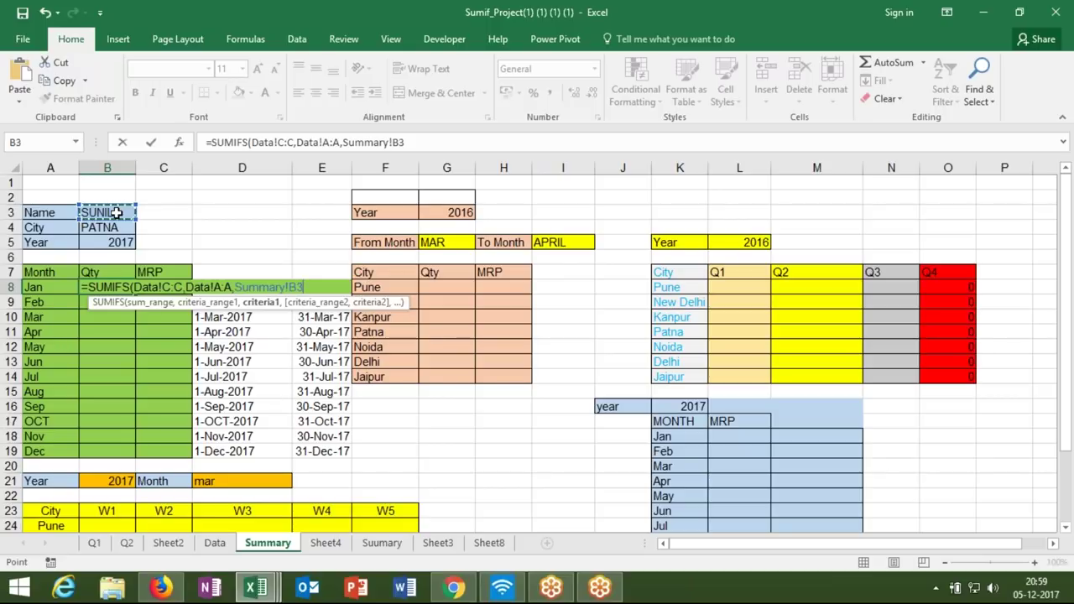
pyautogui.write(',')
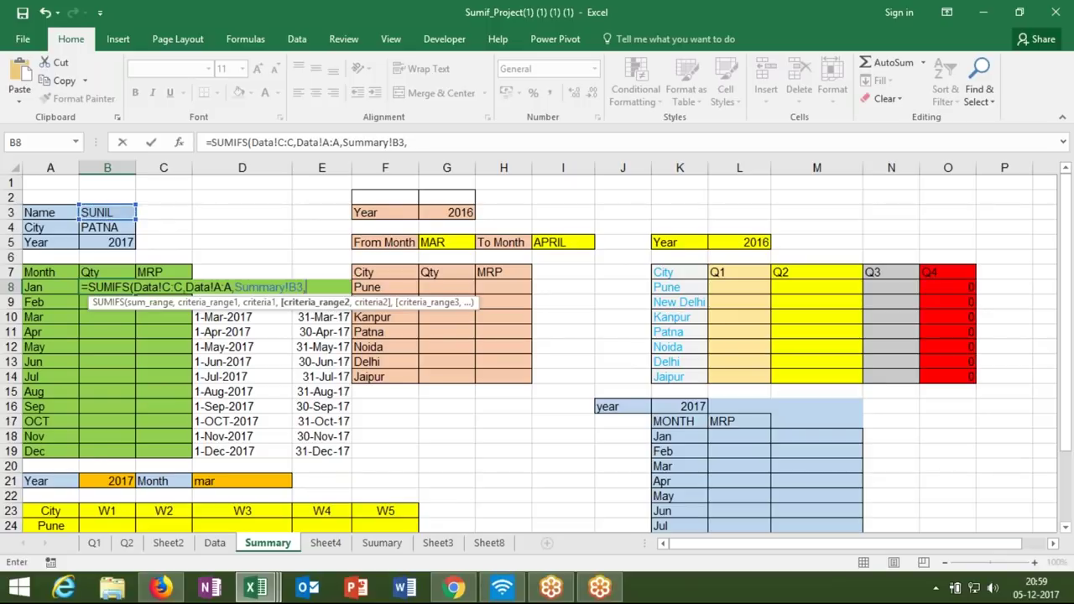
# - Add Data!B:B matching the city in B4, then Data!E:E as the date range
pyautogui.click(216, 543)
pyautogui.click(138, 167)
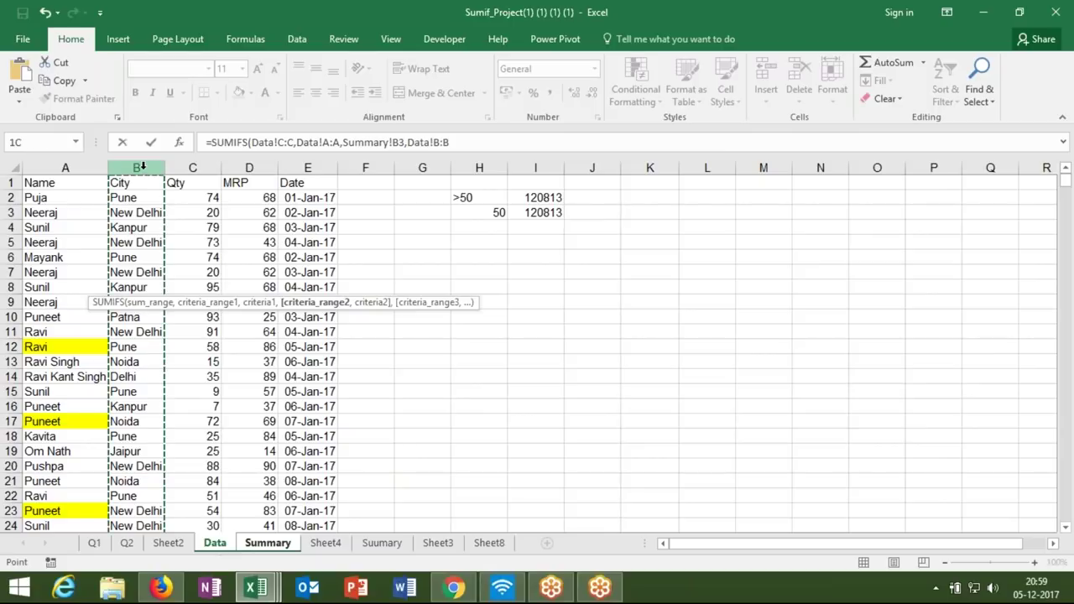
pyautogui.write(',')
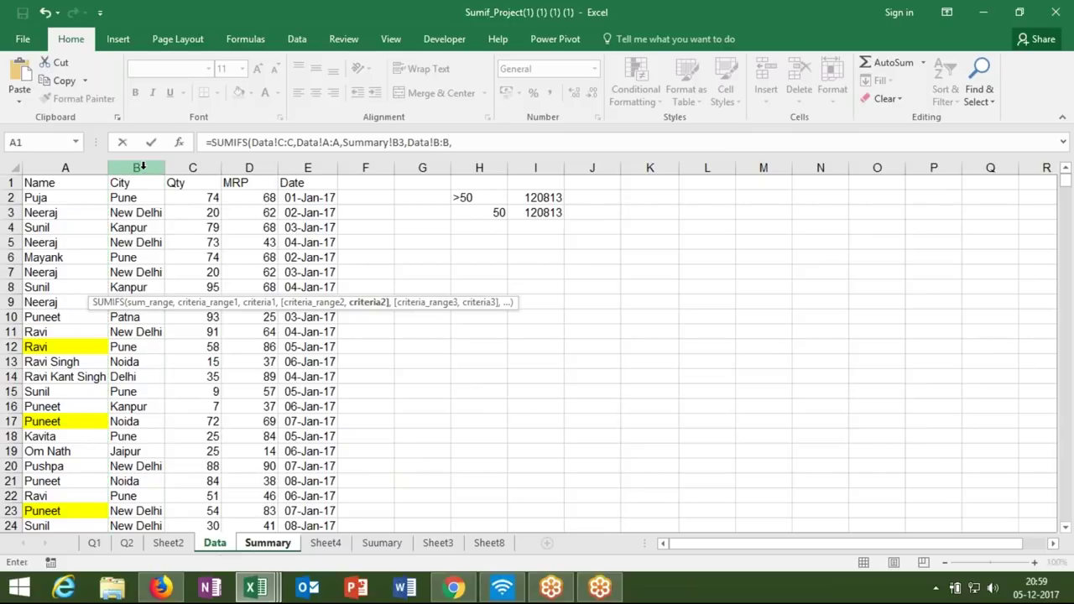
pyautogui.click(277, 546)
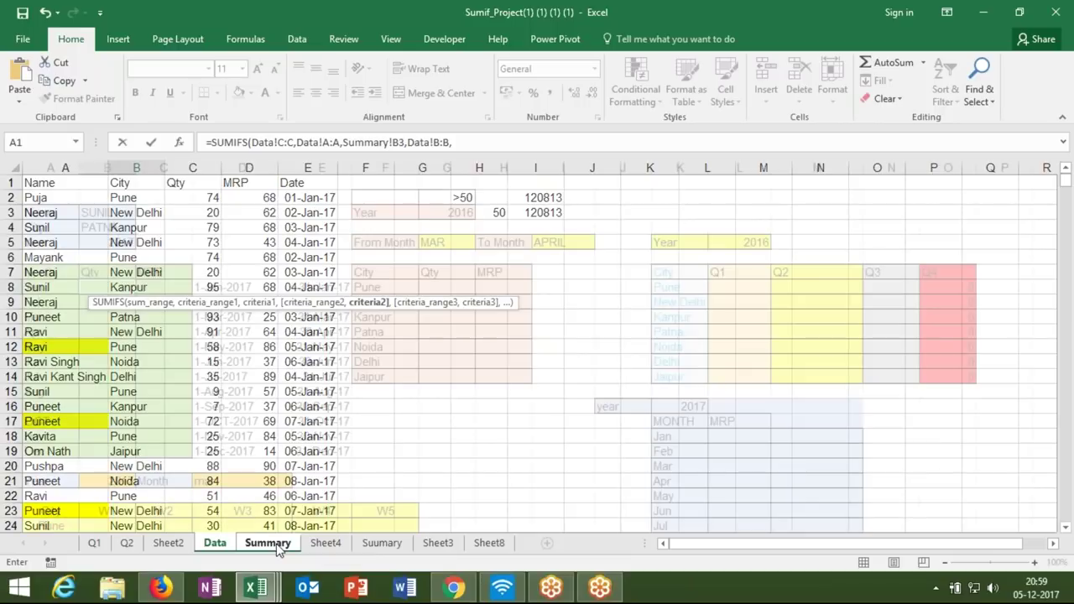
pyautogui.click(122, 228)
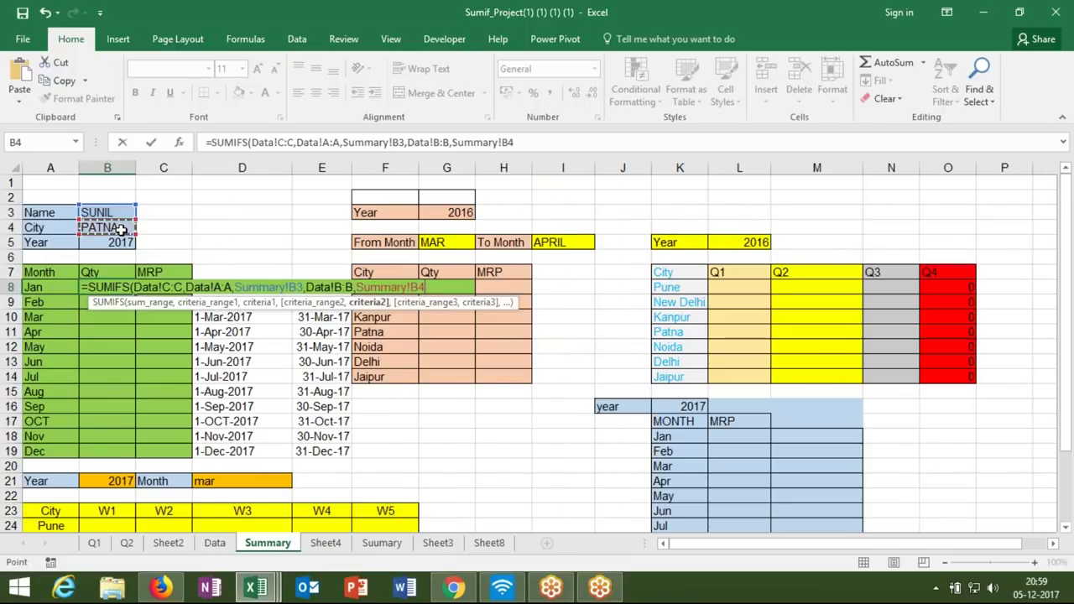
pyautogui.write(',')
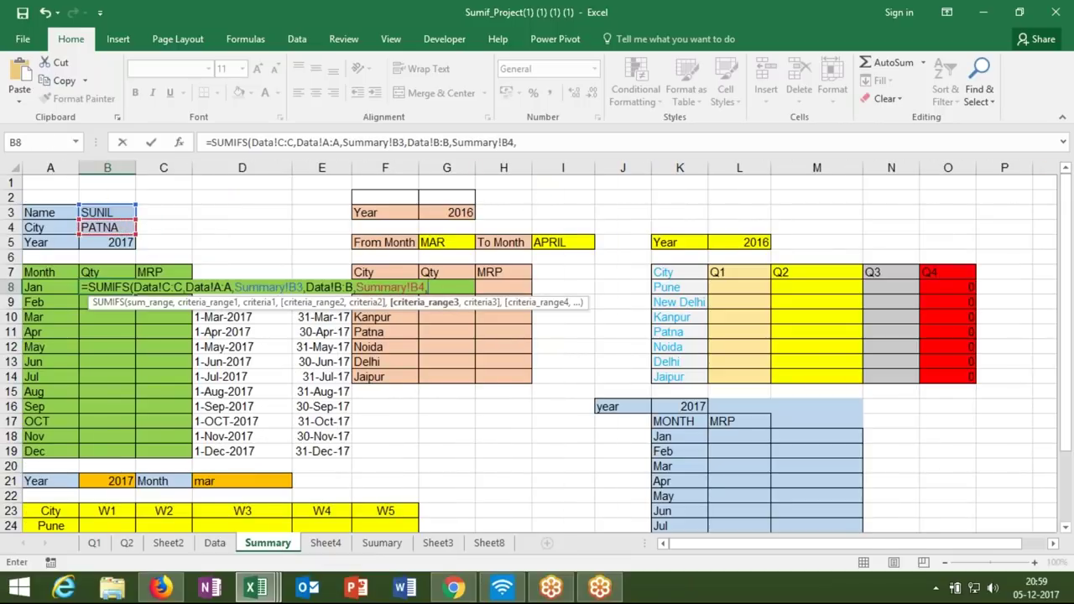
pyautogui.click(214, 543)
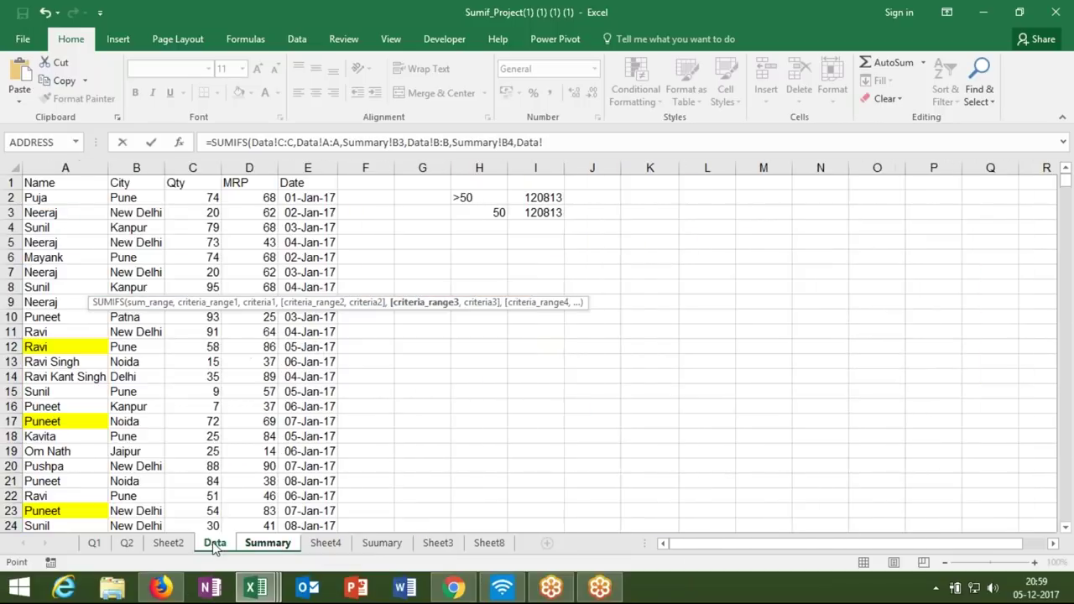
pyautogui.click(302, 172)
pyautogui.write(',')
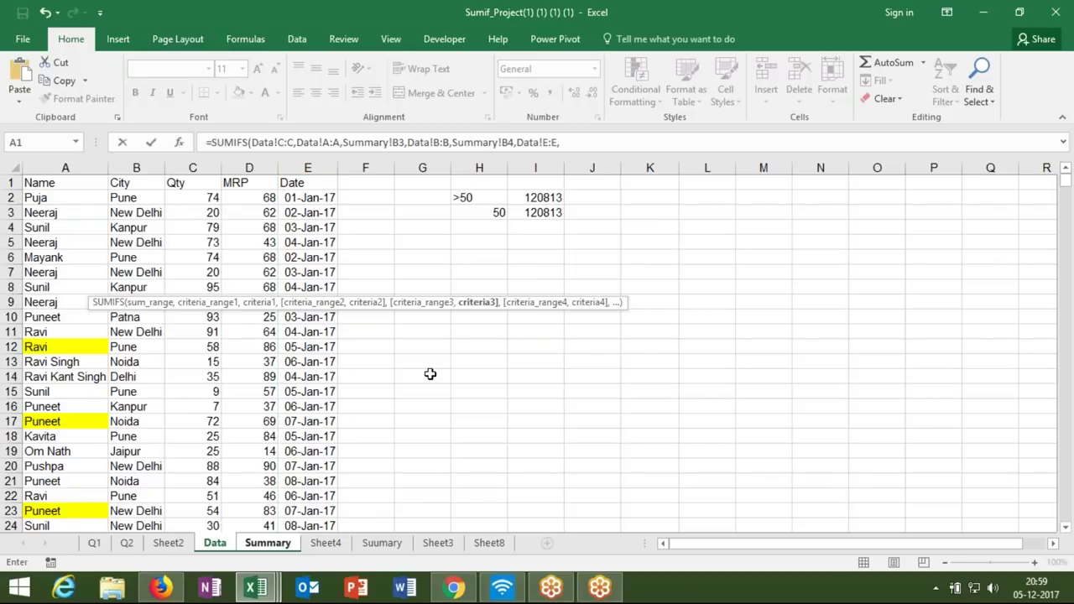
pyautogui.click(284, 547)
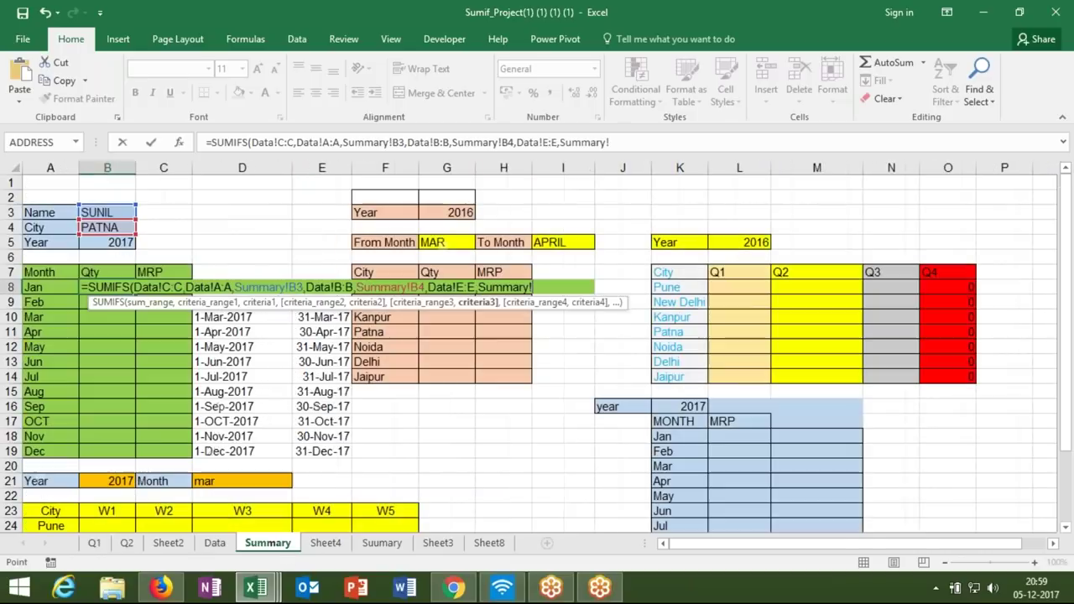
# - Add the ">="&D8 start-date criterion to B8's SUMIFS
pyautogui.click(628, 144)
pyautogui.press('BackSpace')
pyautogui.press('BackSpace')
pyautogui.press('BackSpace')
pyautogui.press('BackSpace')
pyautogui.press('BackSpace')
pyautogui.press('BackSpace')
pyautogui.press('BackSpace')
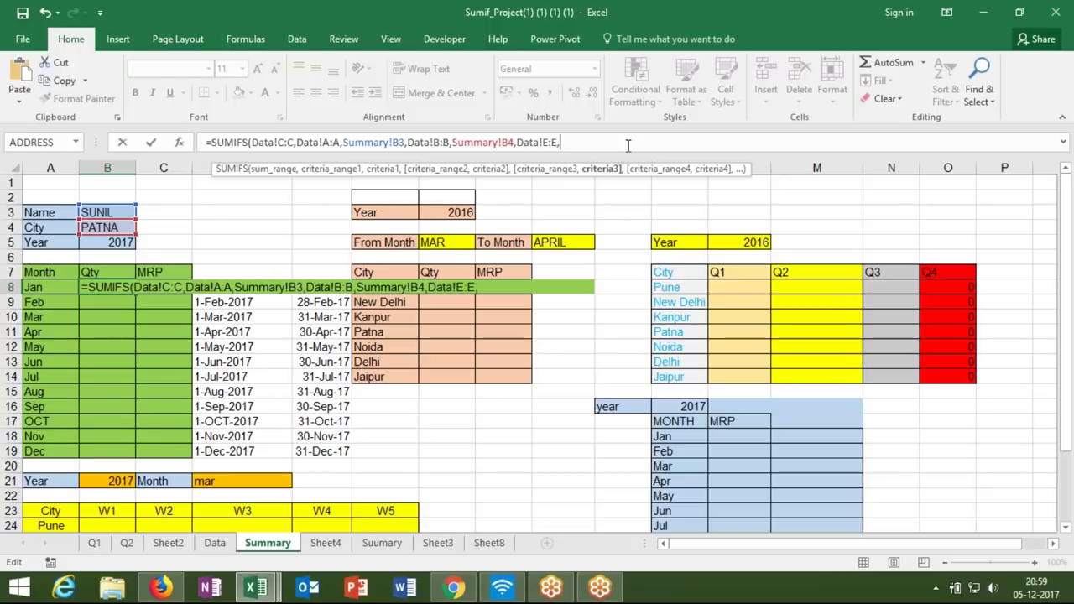
pyautogui.write('">="')
pyautogui.write('&')
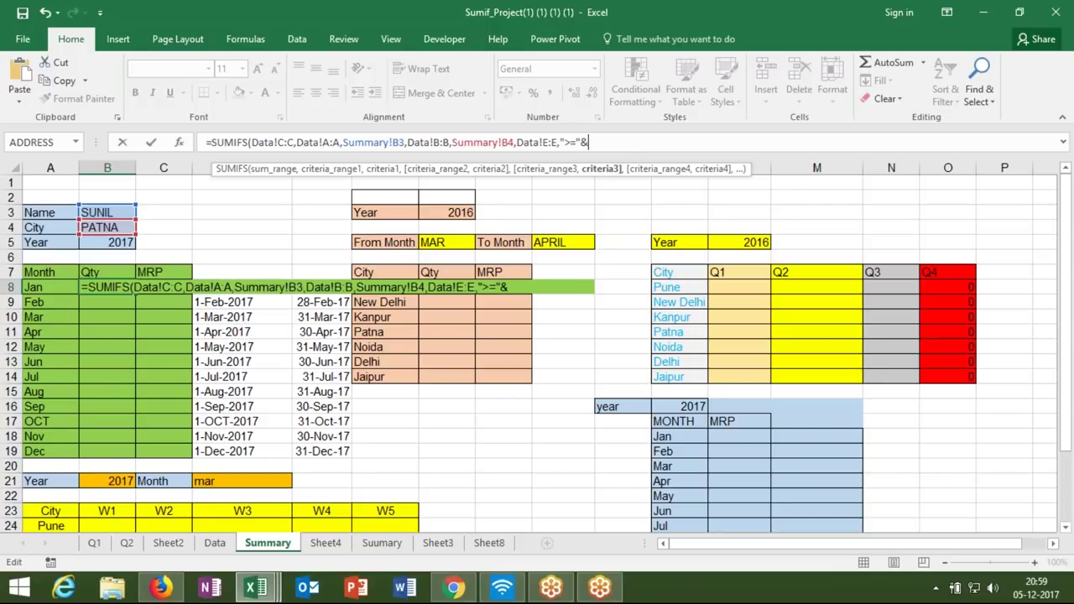
pyautogui.click(242, 272)
pyautogui.click(241, 287)
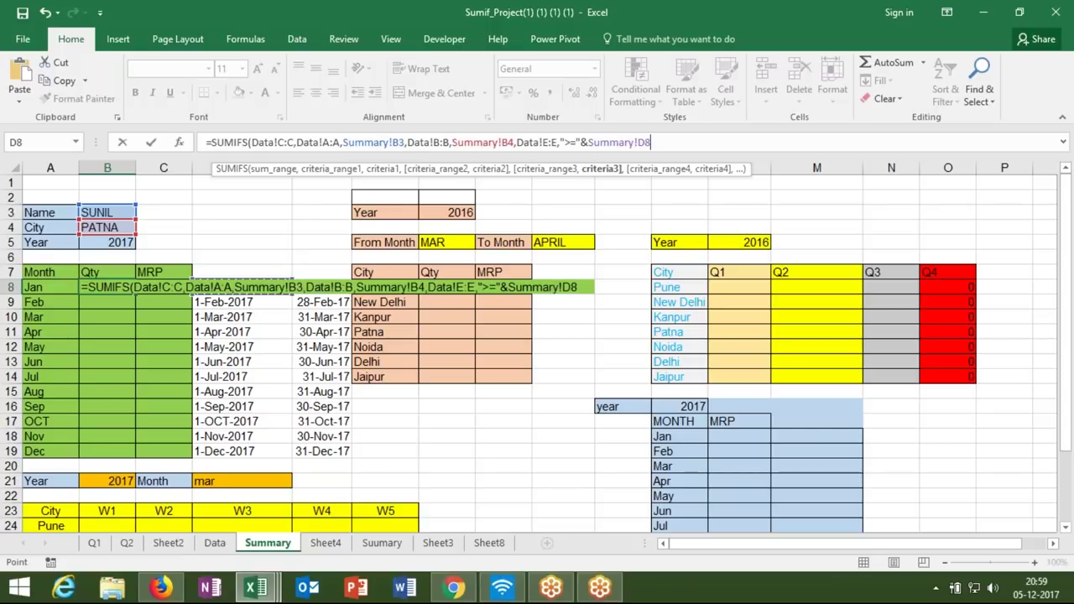
pyautogui.write(',')
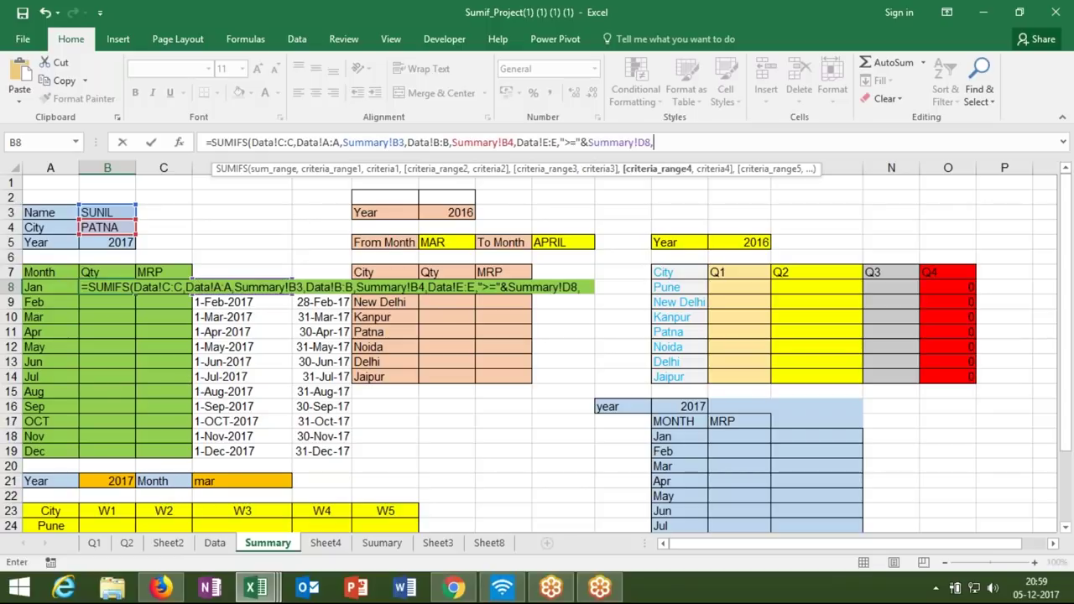
# - Add Data!E:E with "<="&E8 as the end-date limit and commit the formula, giving 102
pyautogui.click(215, 543)
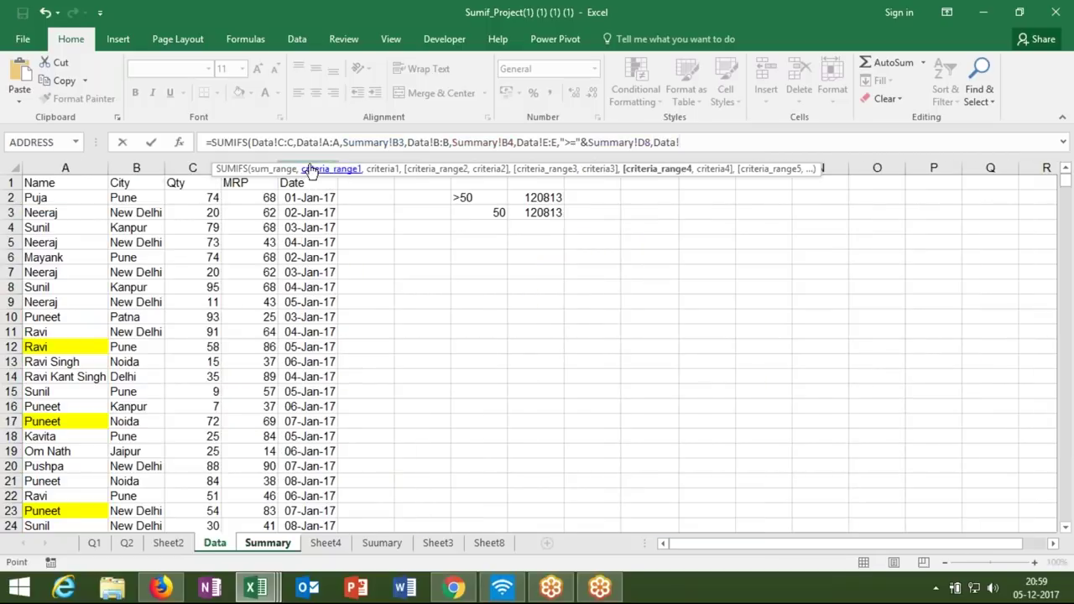
pyautogui.click(307, 168)
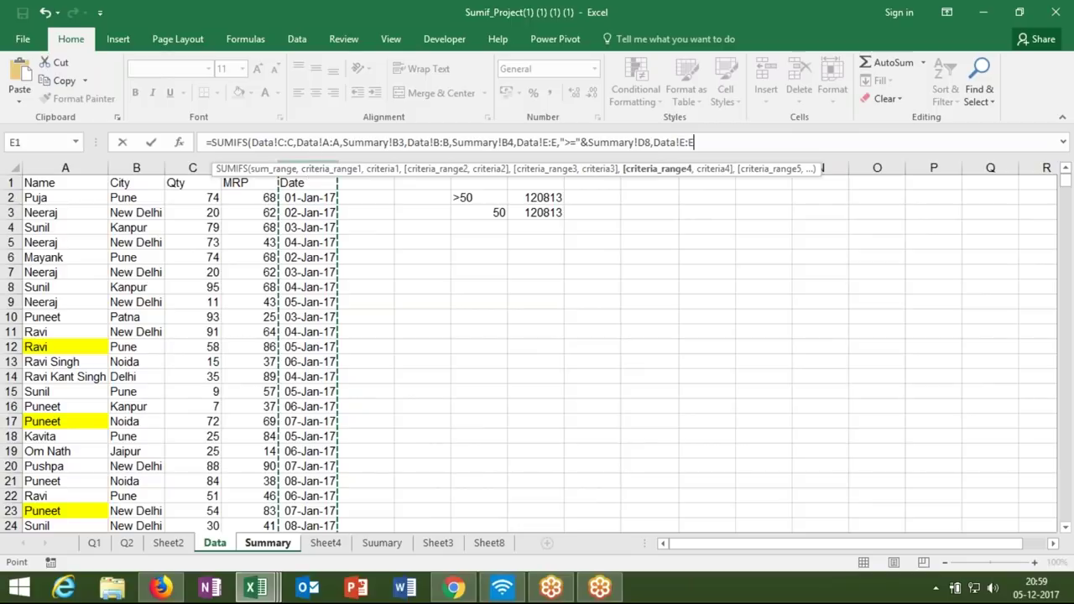
pyautogui.write(',')
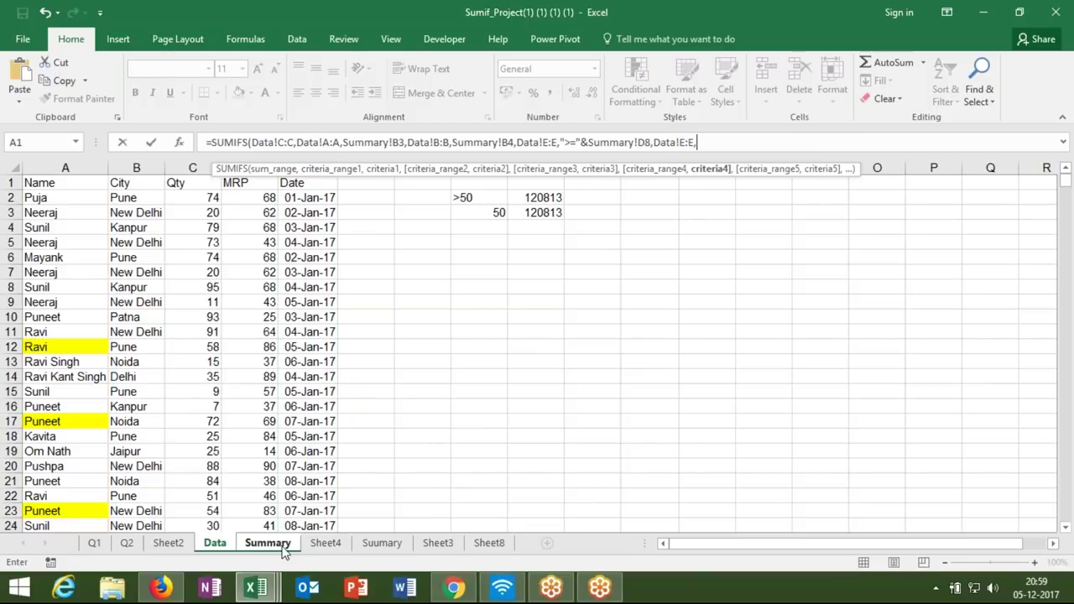
pyautogui.click(284, 547)
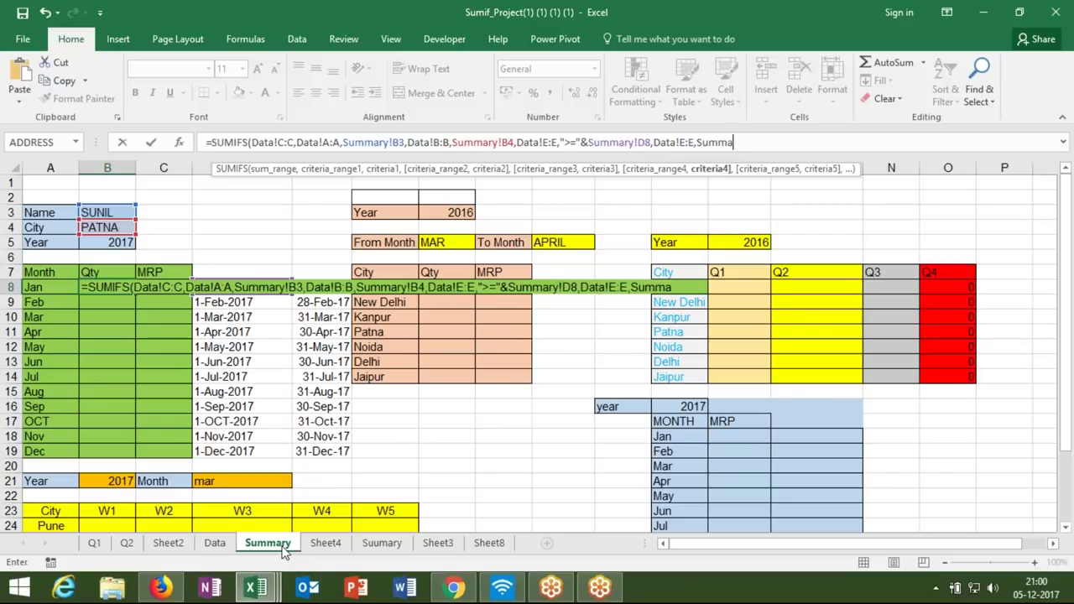
pyautogui.write('Su')
pyautogui.press('BackSpace')
pyautogui.press('BackSpace')
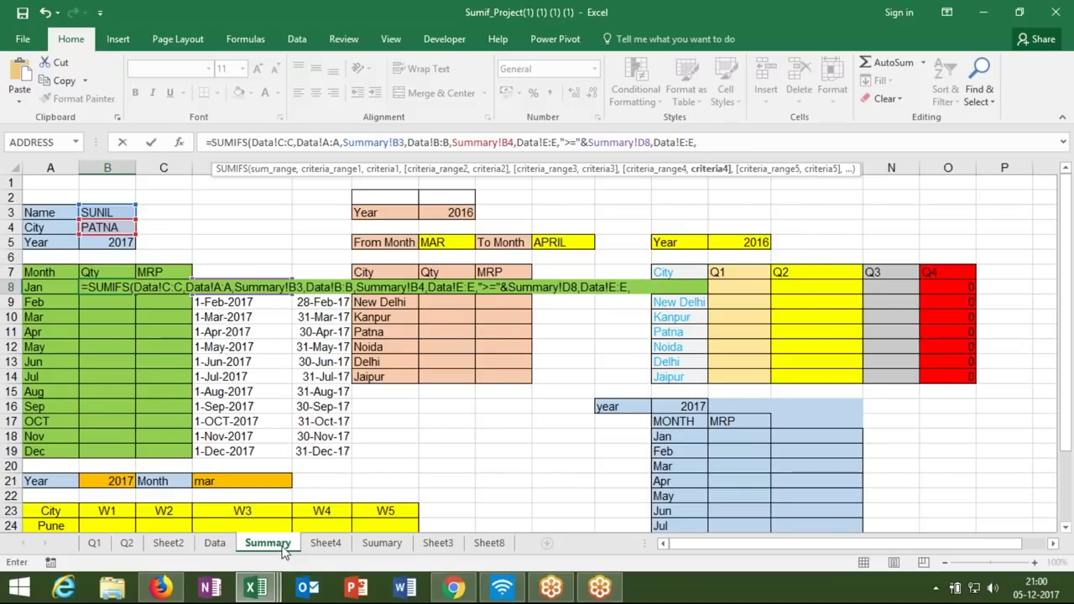
pyautogui.write('<')
pyautogui.press('BackSpace')
pyautogui.write('"<=')
pyautogui.write('"&')
pyautogui.click(320, 270)
pyautogui.press('Down')
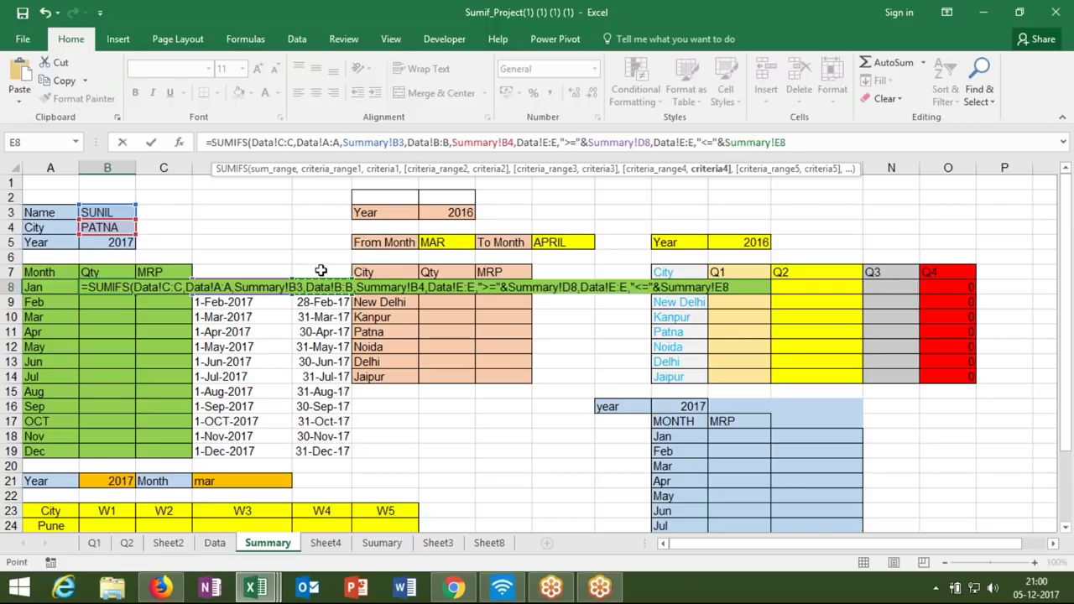
pyautogui.press('Return')
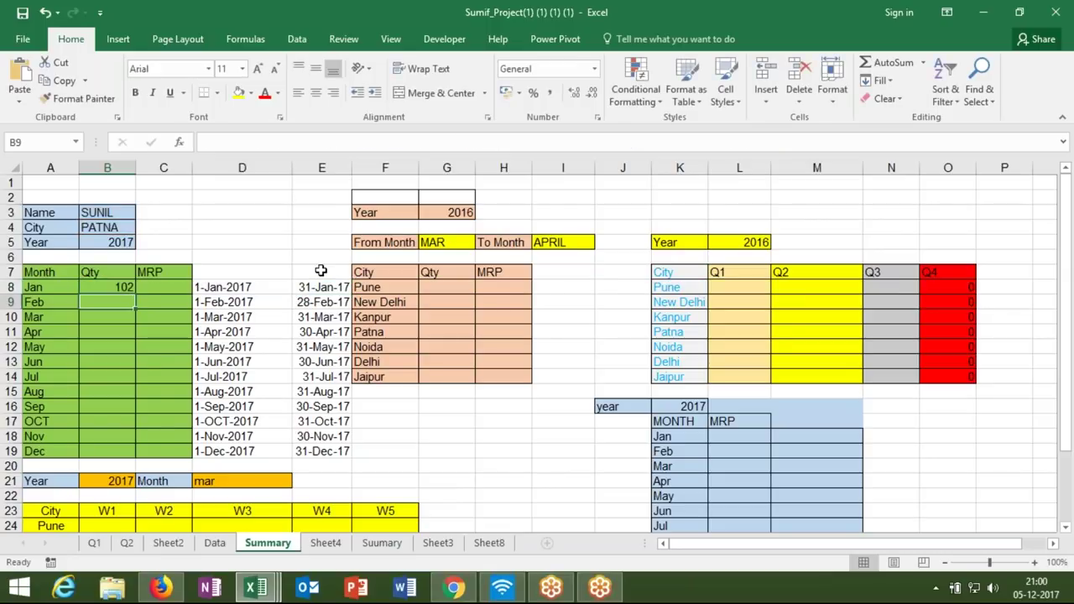
# - Strip the Summary! prefixes before B3, B4, D8 and E8 in B8's SUMIFS formula
pyautogui.press('Up')
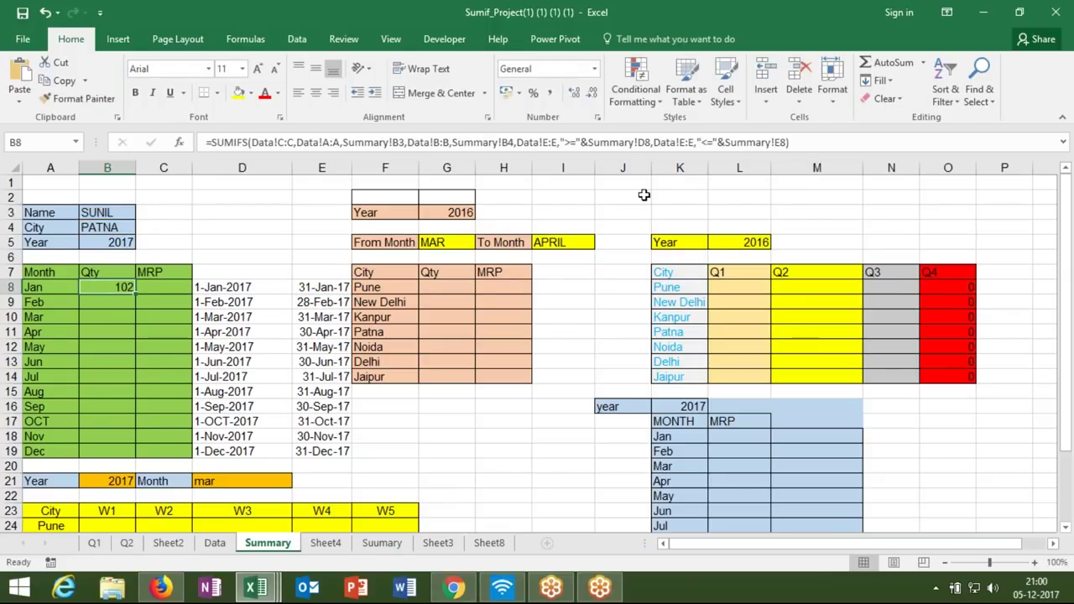
pyautogui.click(637, 144)
pyautogui.press('BackSpace')
pyautogui.press('BackSpace')
pyautogui.press('BackSpace')
pyautogui.press('BackSpace')
pyautogui.press('BackSpace')
pyautogui.press('BackSpace')
pyautogui.press('BackSpace')
pyautogui.press('BackSpace')
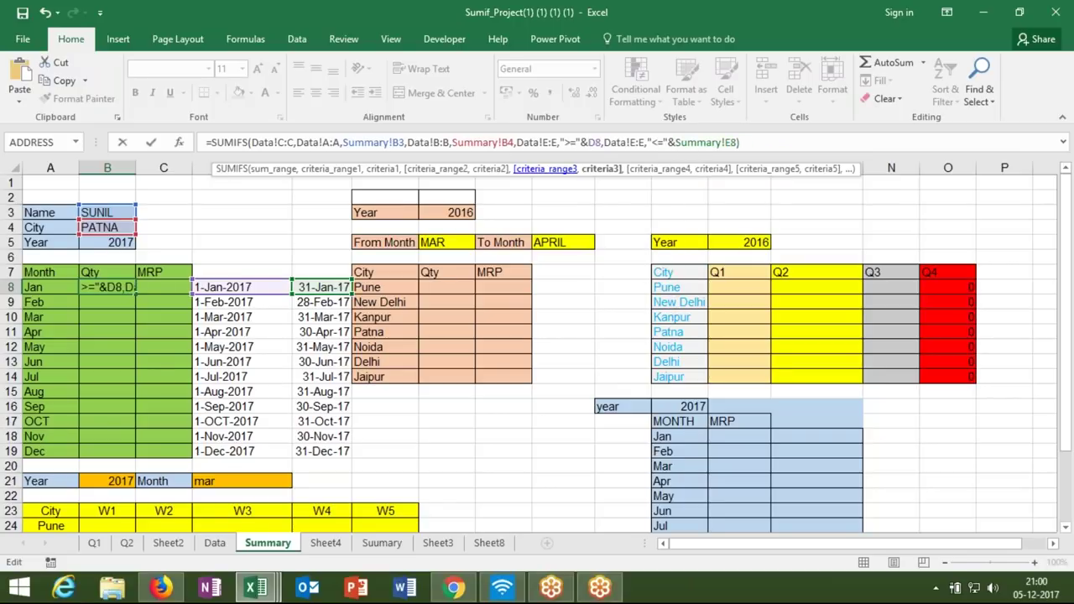
pyautogui.click(730, 142)
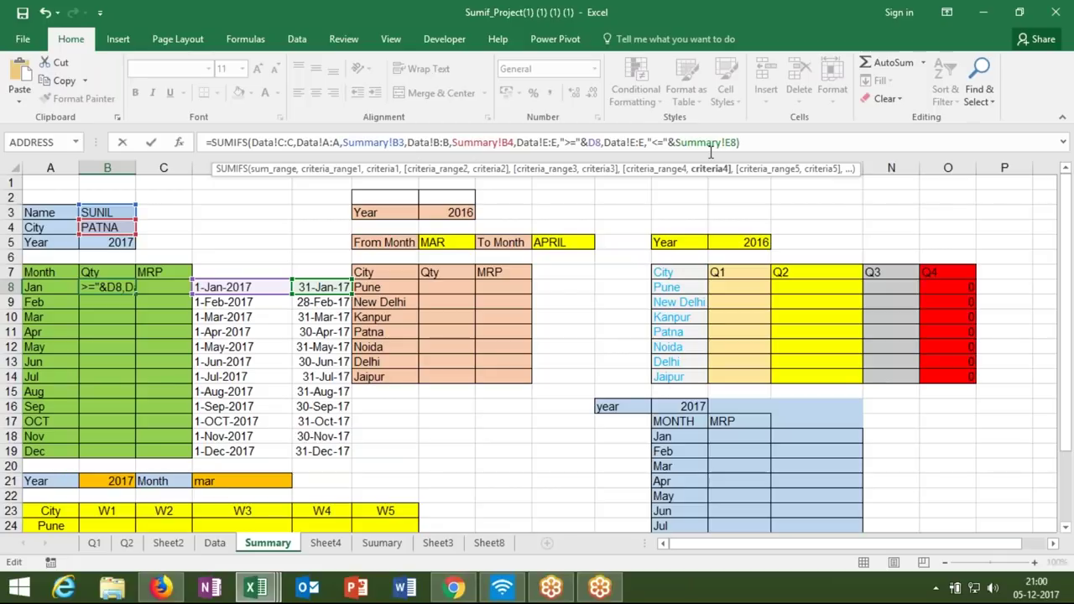
pyautogui.press('BackSpace')
pyautogui.press('BackSpace')
pyautogui.press('BackSpace')
pyautogui.press('BackSpace')
pyautogui.press('BackSpace')
pyautogui.press('BackSpace')
pyautogui.press('BackSpace')
pyautogui.press('BackSpace')
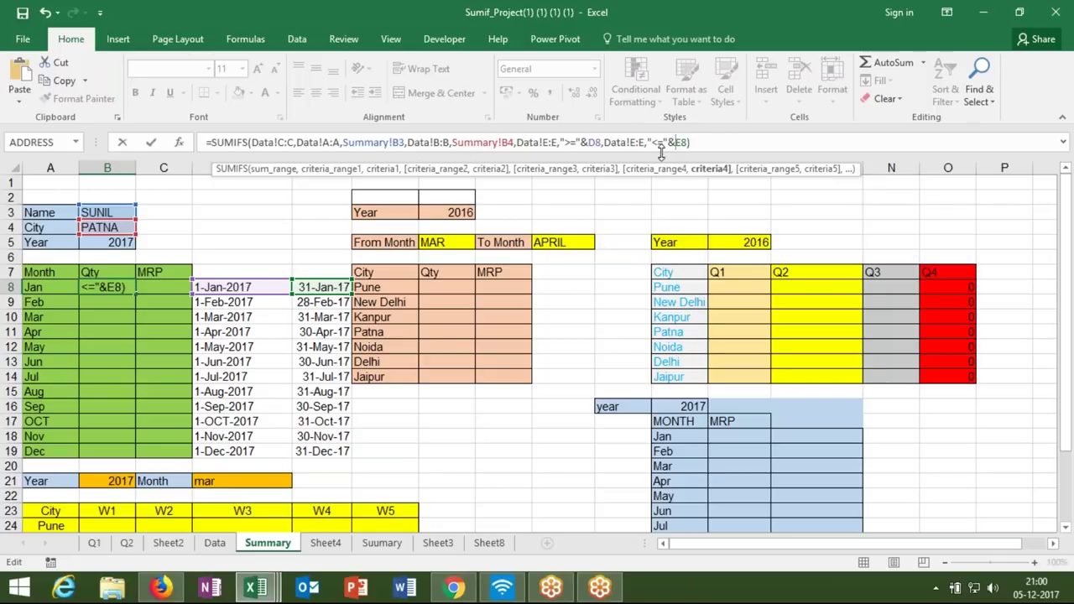
pyautogui.click(502, 141)
pyautogui.press('BackSpace')
pyautogui.press('BackSpace')
pyautogui.press('BackSpace')
pyautogui.press('BackSpace')
pyautogui.press('BackSpace')
pyautogui.press('BackSpace')
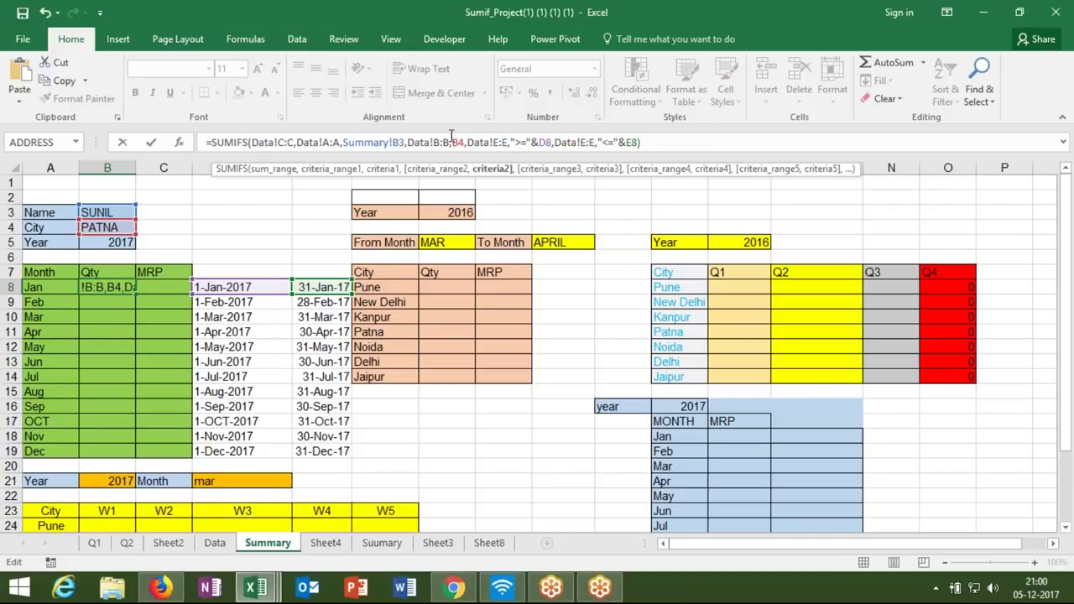
pyautogui.click(393, 142)
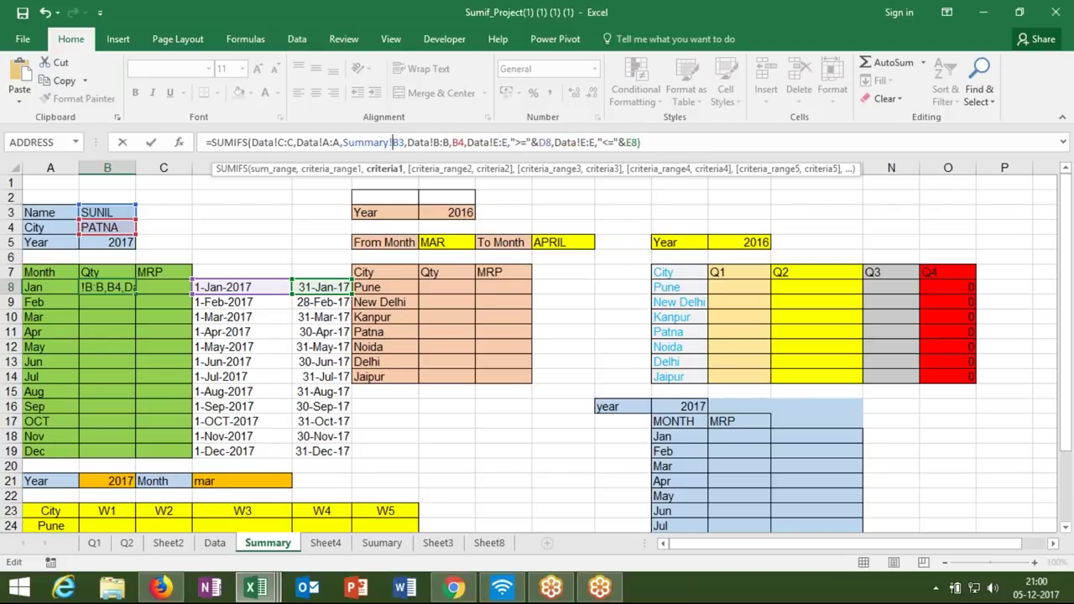
pyautogui.press('BackSpace')
pyautogui.press('BackSpace')
pyautogui.press('BackSpace')
pyautogui.press('BackSpace')
pyautogui.press('BackSpace')
pyautogui.press('BackSpace')
pyautogui.press('BackSpace')
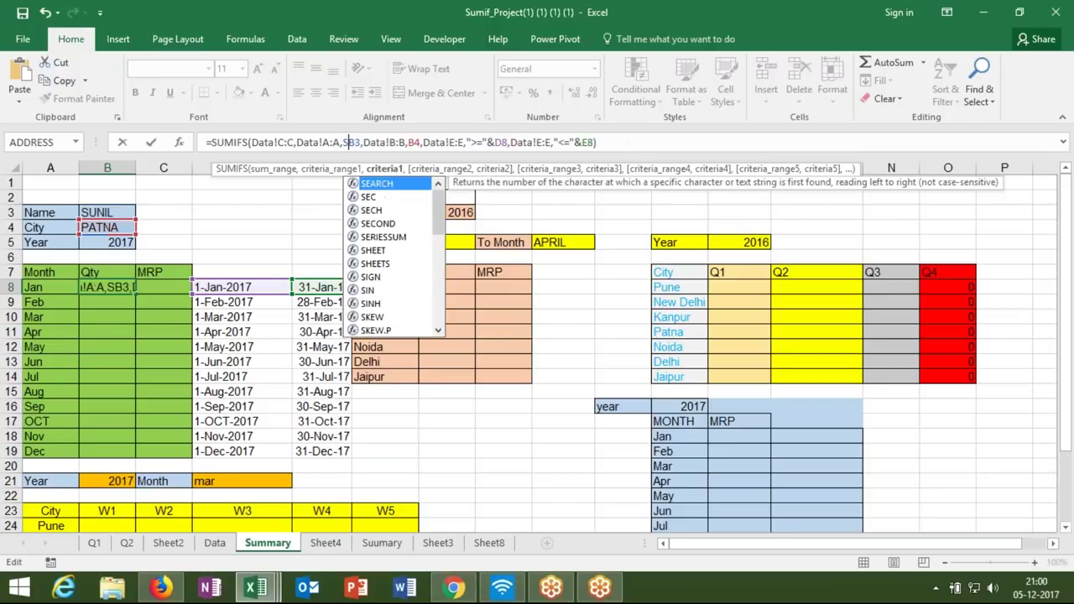
pyautogui.press('BackSpace')
pyautogui.press('Return')
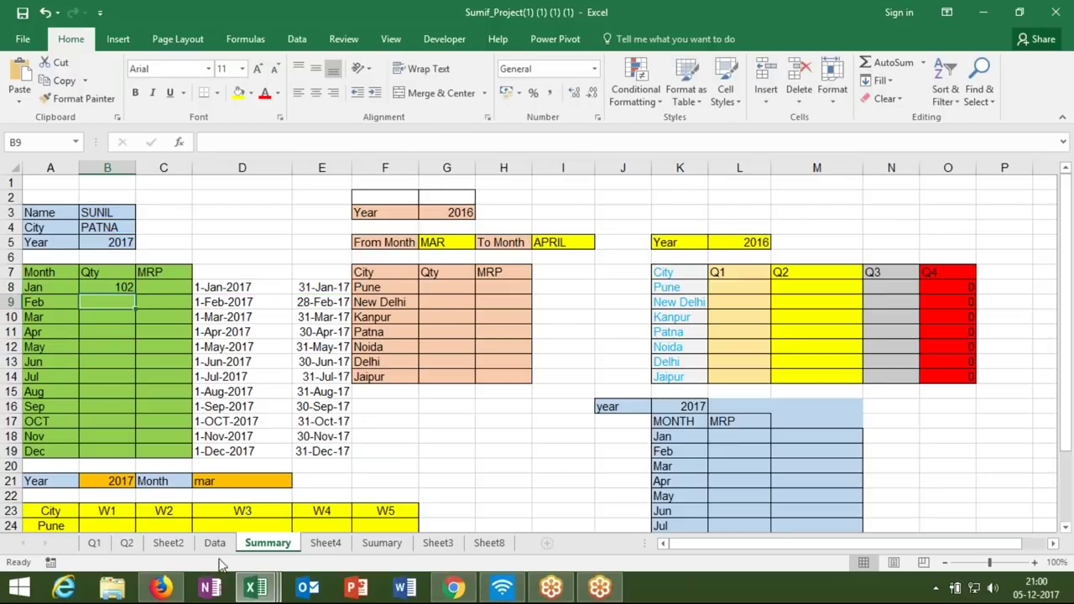
# - On the Data sheet, delete the 120813 results in I2:I3 and the 50 in H3
pyautogui.click(215, 543)
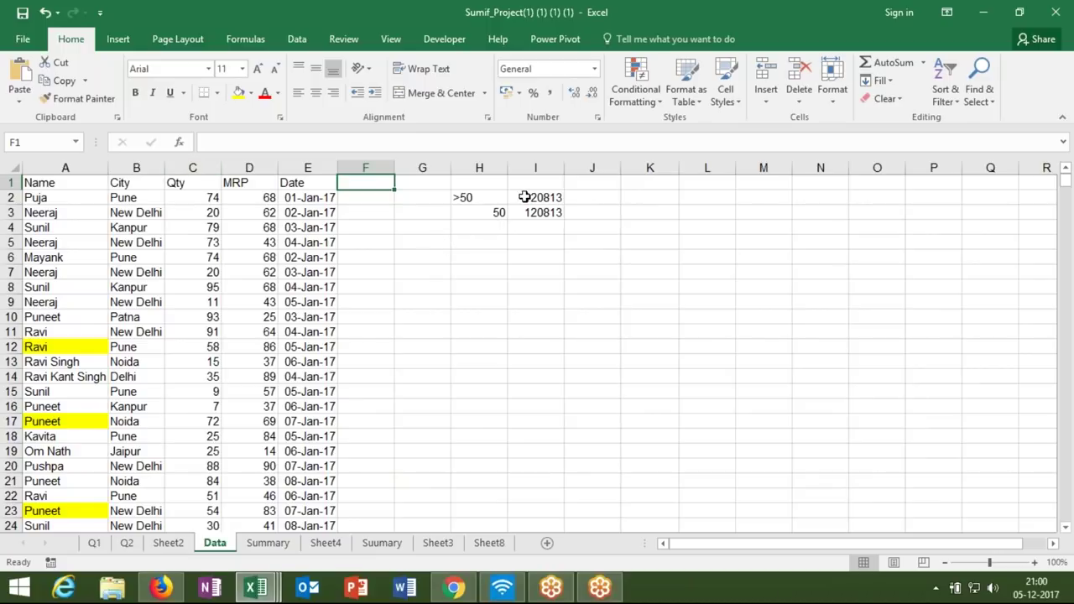
pyautogui.moveTo(525, 198); pyautogui.dragTo(537, 213)
pyautogui.press('Delete')
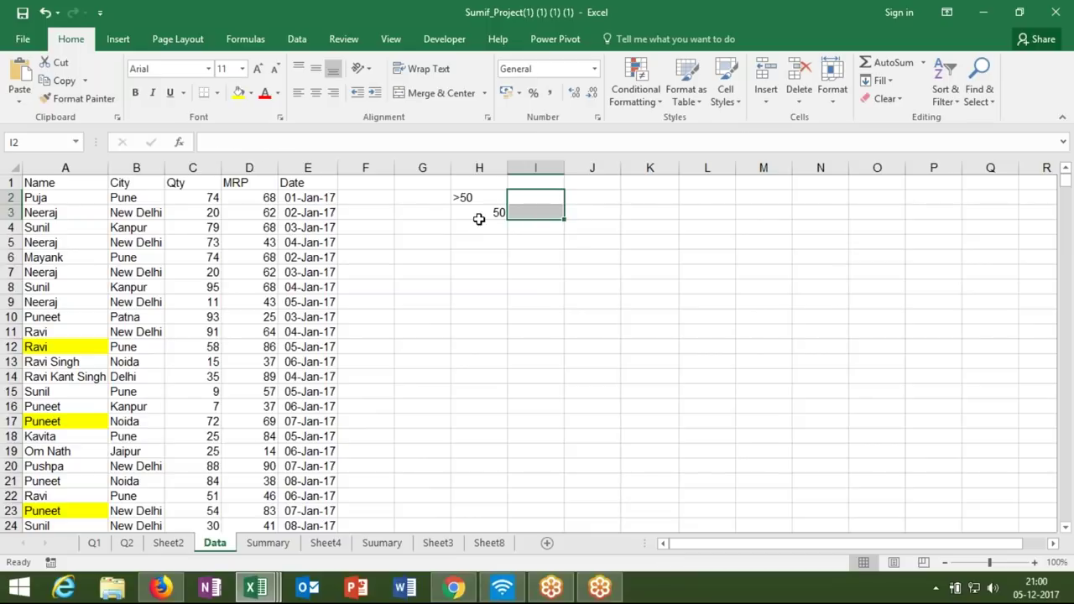
pyautogui.click(480, 214)
pyautogui.press('Delete')
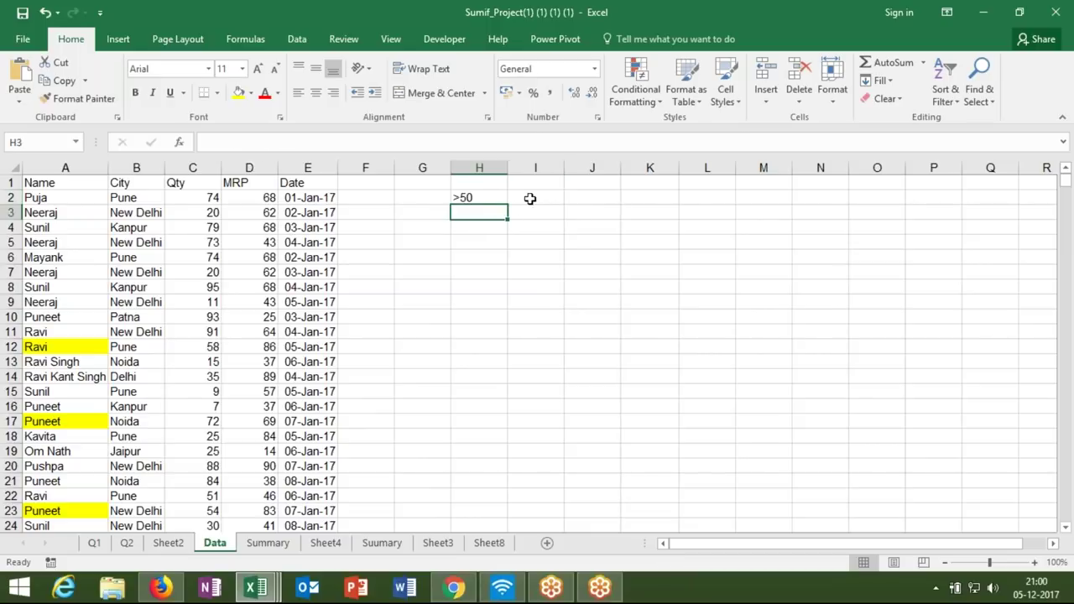
# - Enter =SUMIF(C:C,H2) in I2, totalling Qty above 50 as 120813
pyautogui.click(531, 198)
pyautogui.write('=su')
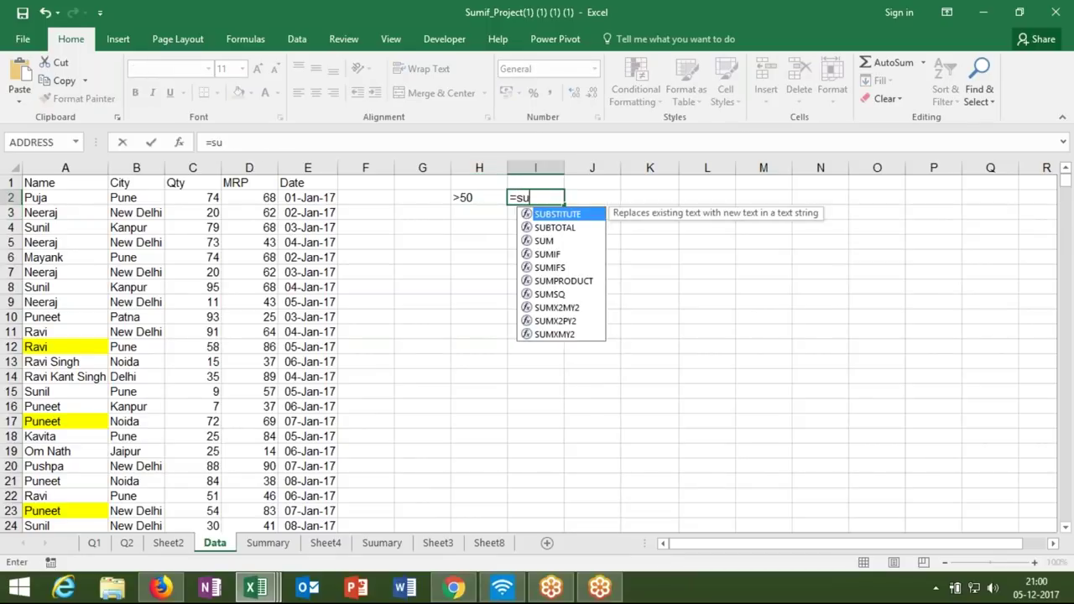
pyautogui.write('m')
pyautogui.press('Down')
pyautogui.press('Tab')
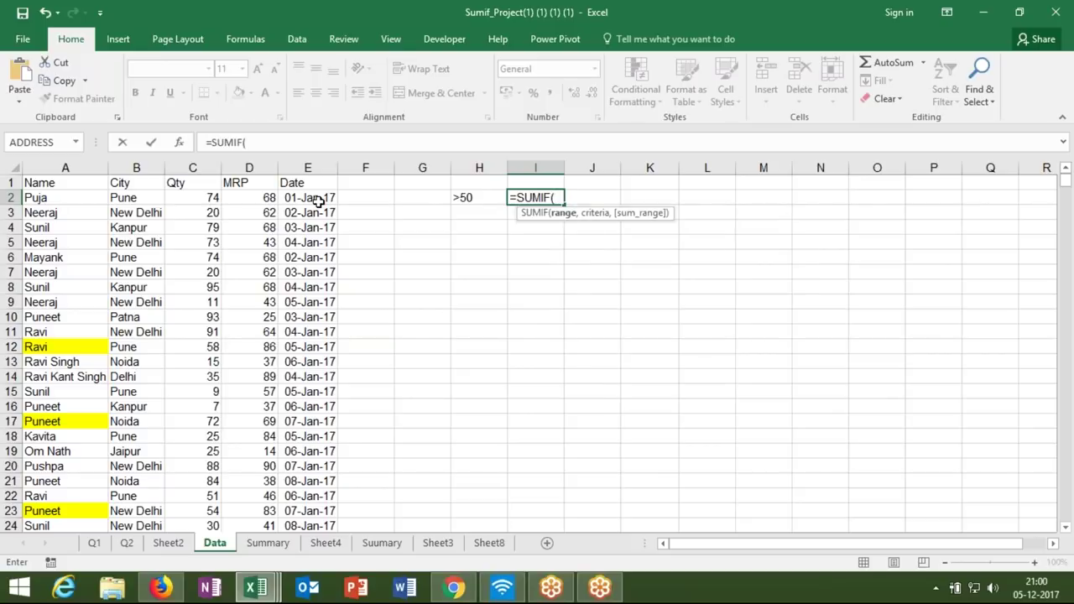
pyautogui.click(207, 165)
pyautogui.write(',')
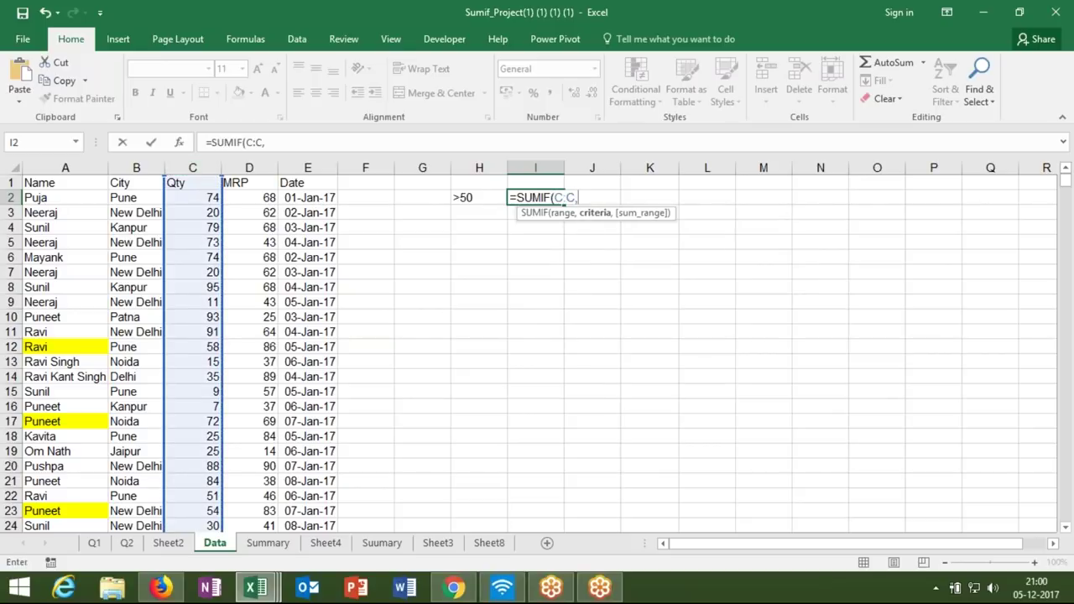
pyautogui.click(454, 197)
pyautogui.press('Return')
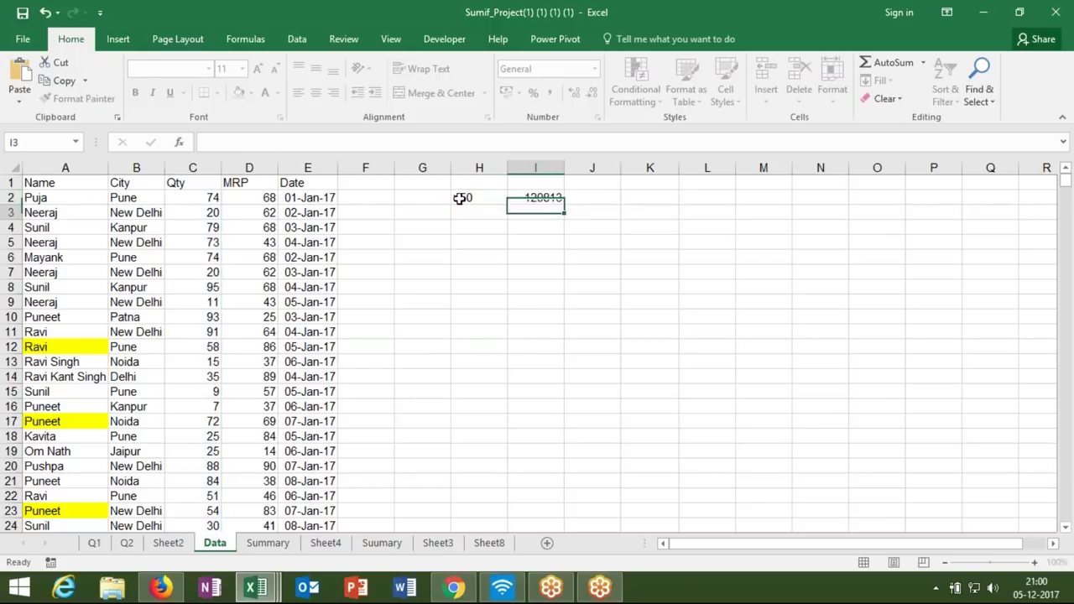
# - Enter 50 as the new criterion in H3
pyautogui.click(476, 198)
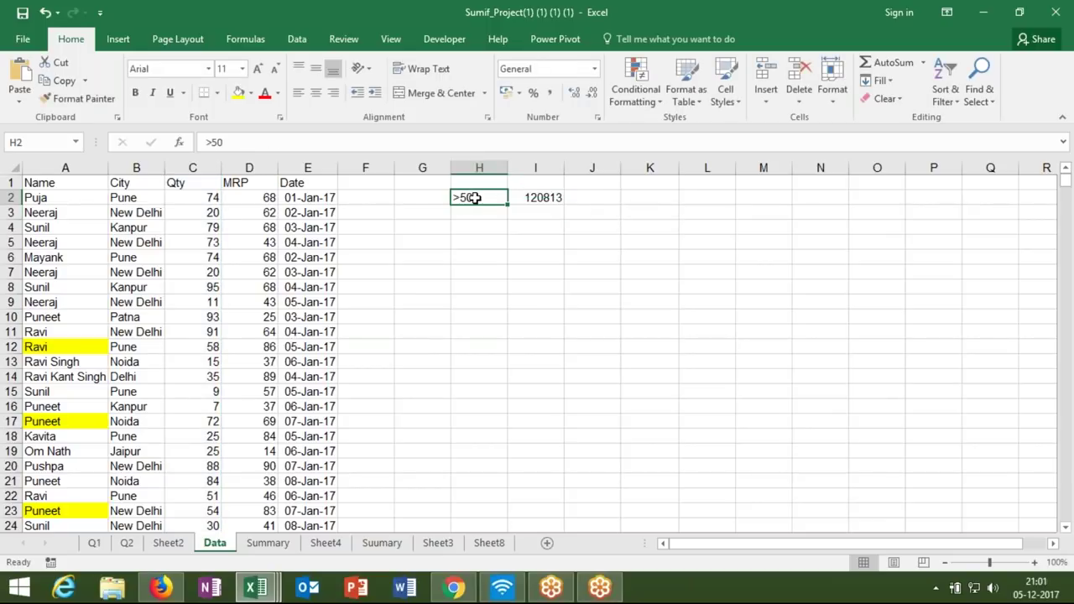
pyautogui.press('Return')
pyautogui.write('50')
pyautogui.press('Tab')
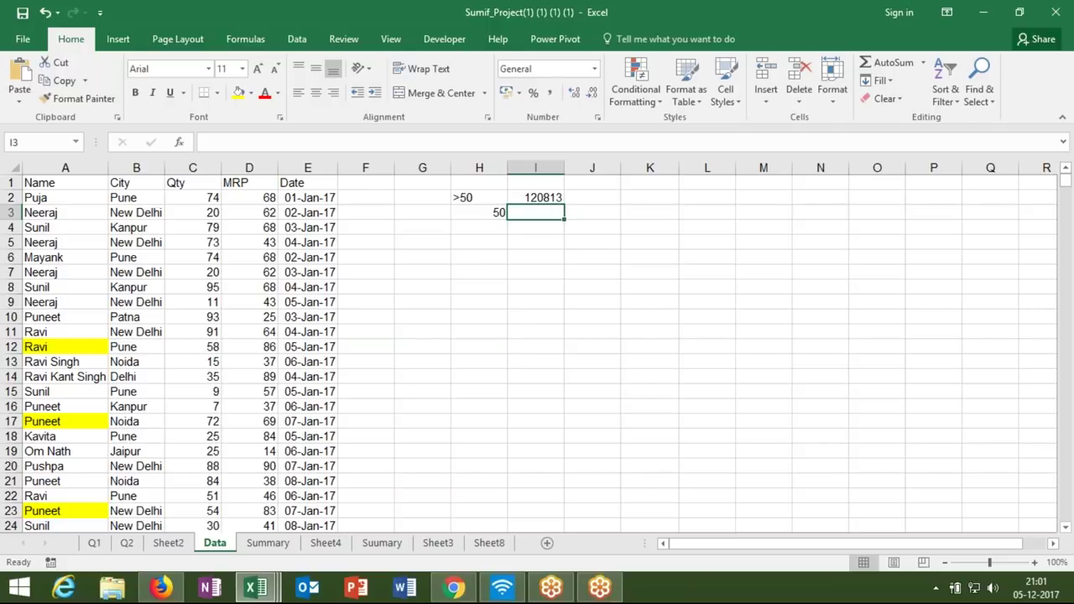
# - Copy the SUMIF into I3 and change its criterion to ">="&H3, giving 123463
pyautogui.hotkey('ctrl', 'd')
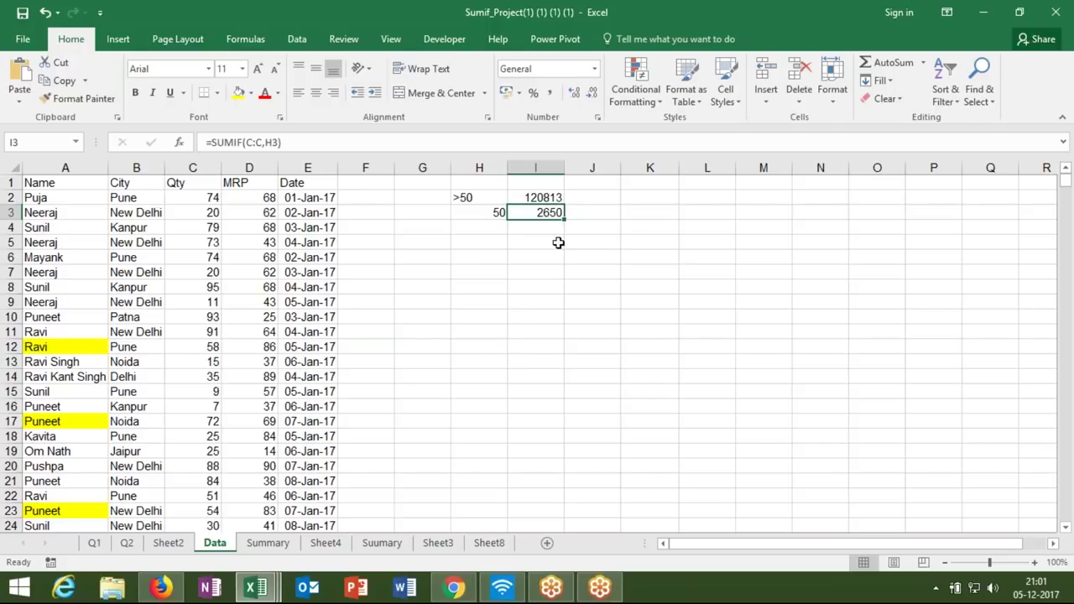
pyautogui.doubleClick(550, 212)
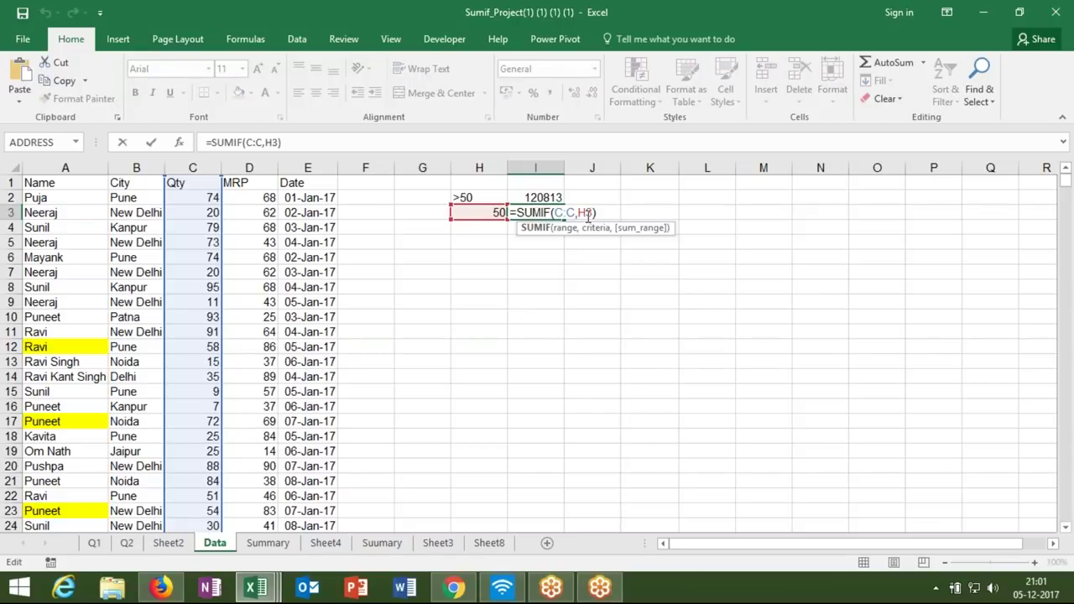
pyautogui.click(579, 212)
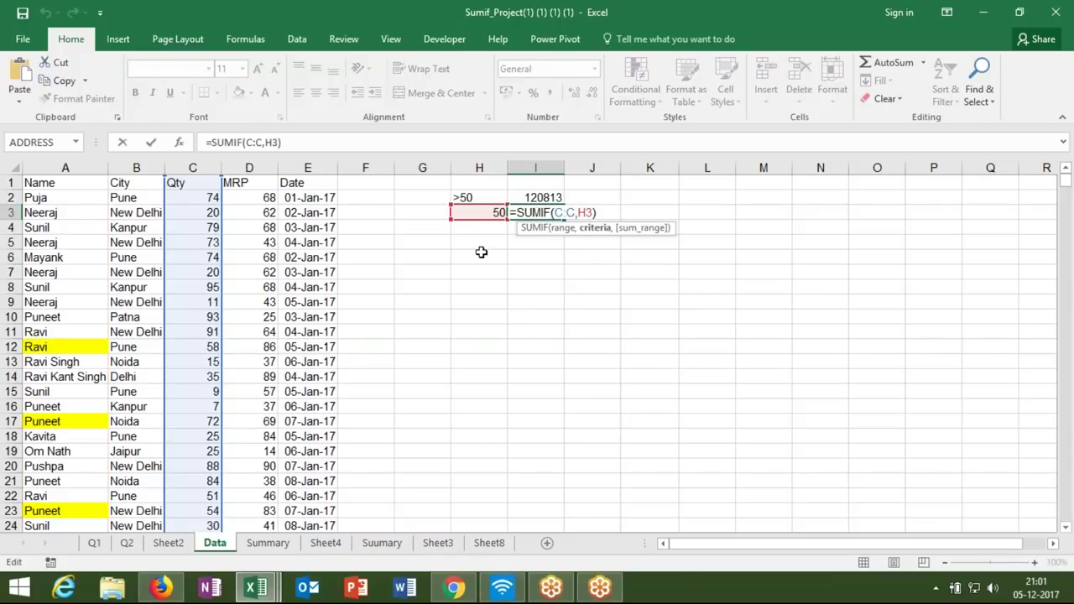
pyautogui.write('">="')
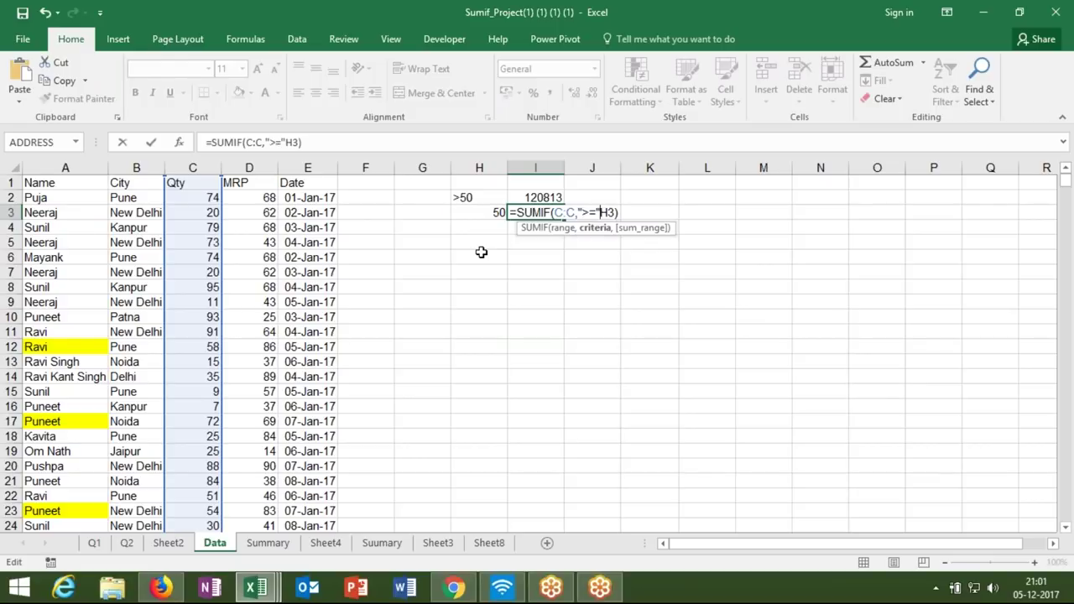
pyautogui.write('&')
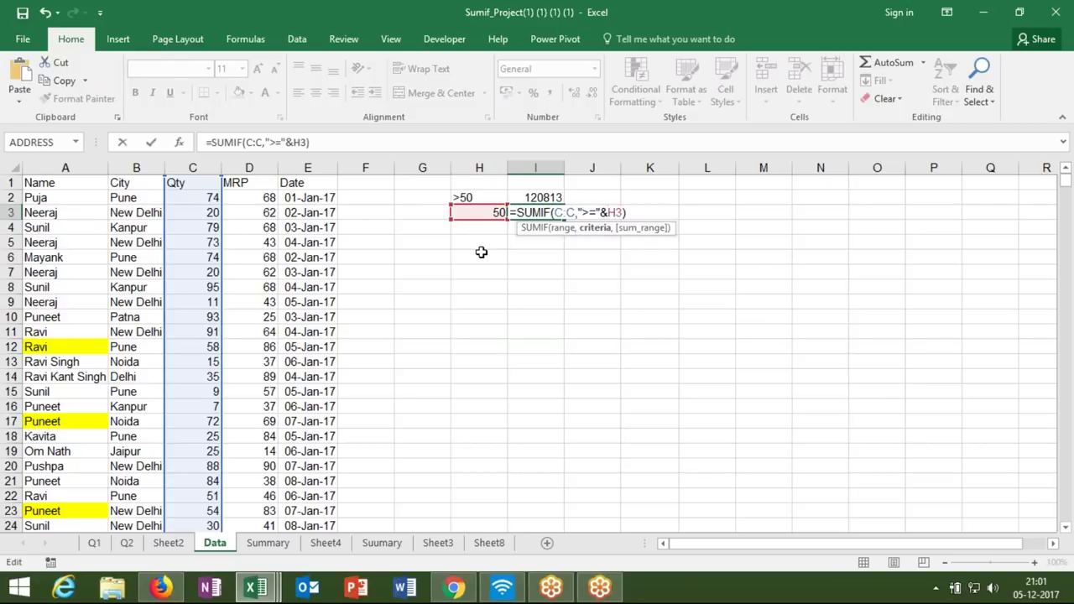
pyautogui.press('Return')
pyautogui.press('Up')
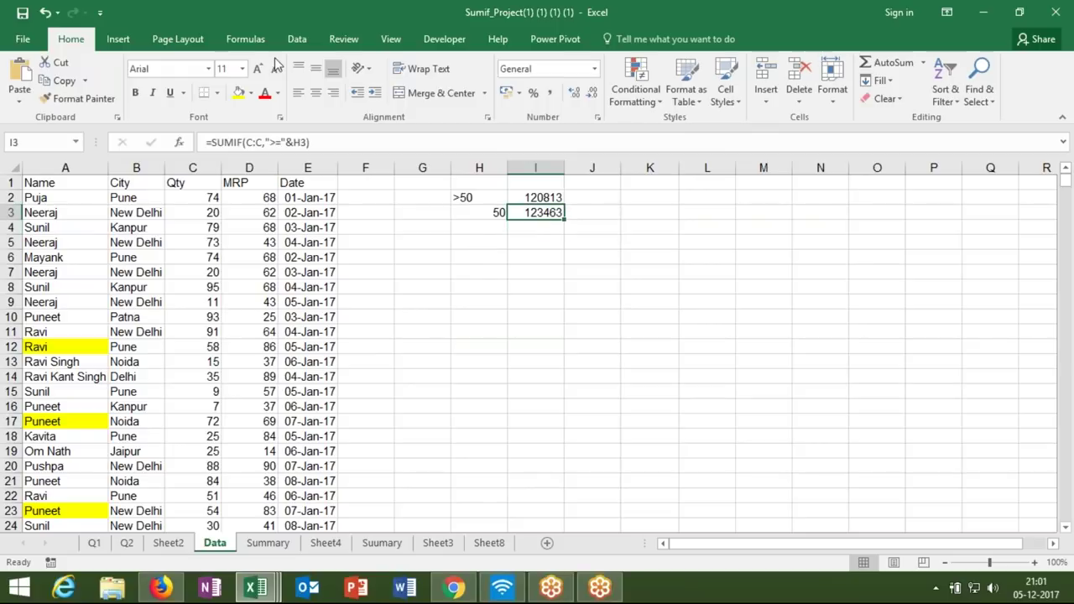
pyautogui.click(266, 40)
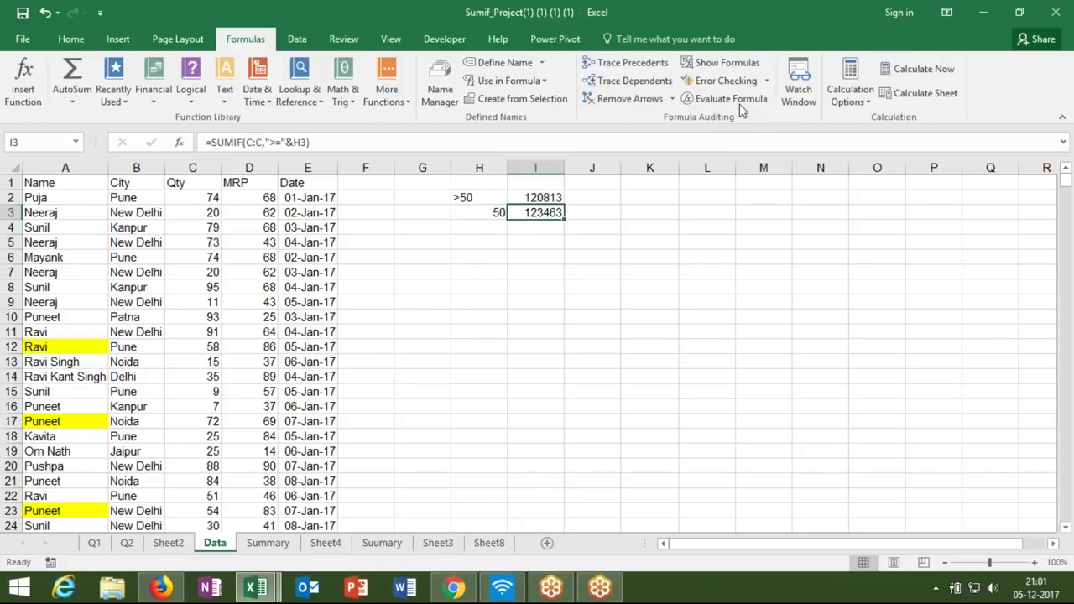
# - Evaluate I3's formula until the criterion reads ">=50", then return to the Summary sheet
pyautogui.click(715, 98)
pyautogui.click(493, 380)
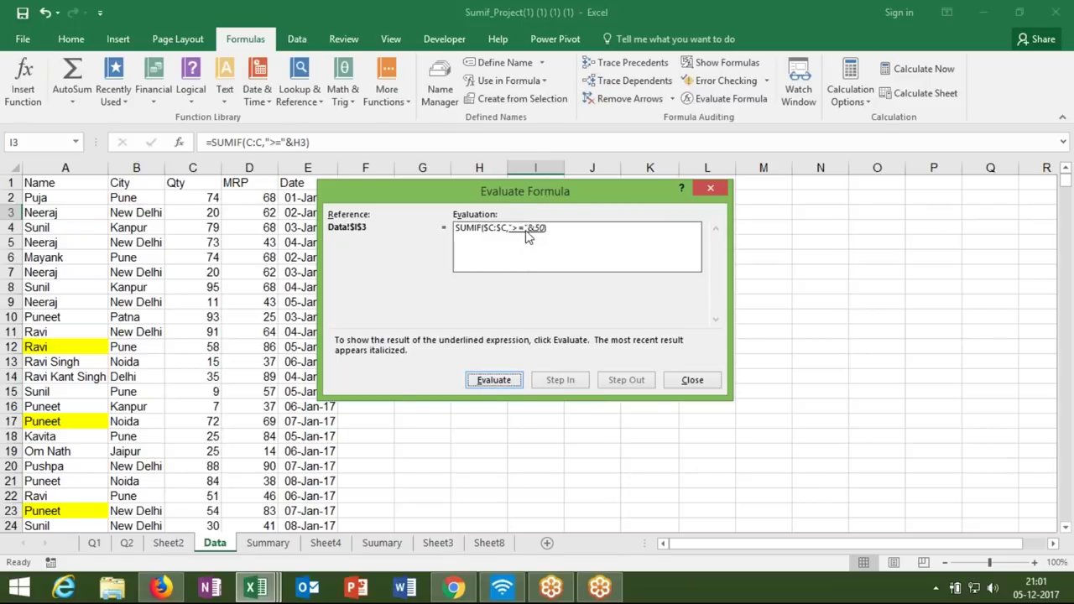
pyautogui.click(499, 380)
pyautogui.moveTo(553, 194); pyautogui.dragTo(553, 293)
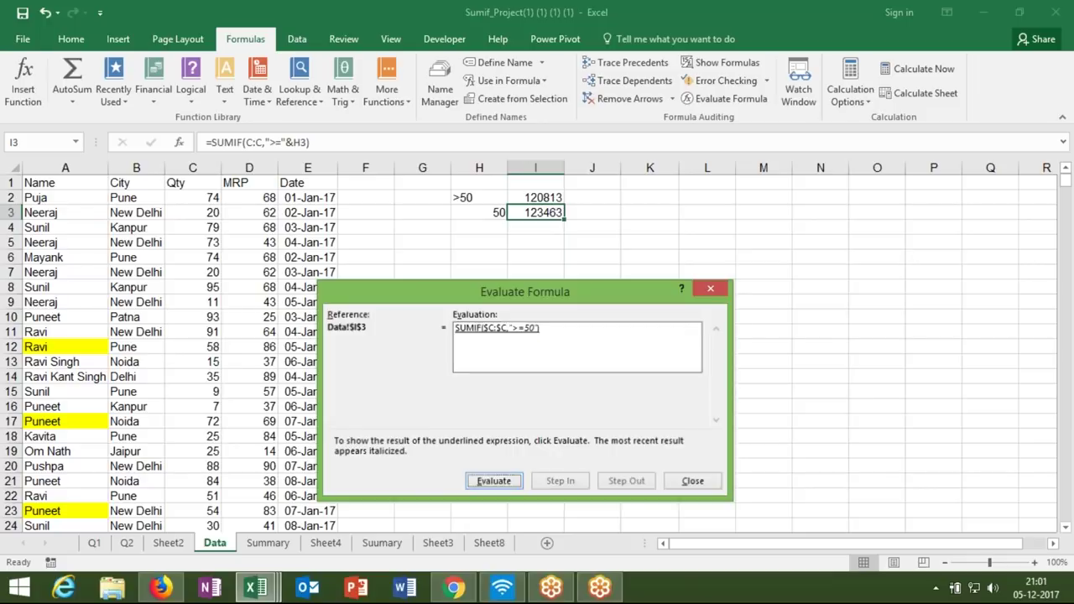
pyautogui.press('Escape')
pyautogui.click(267, 543)
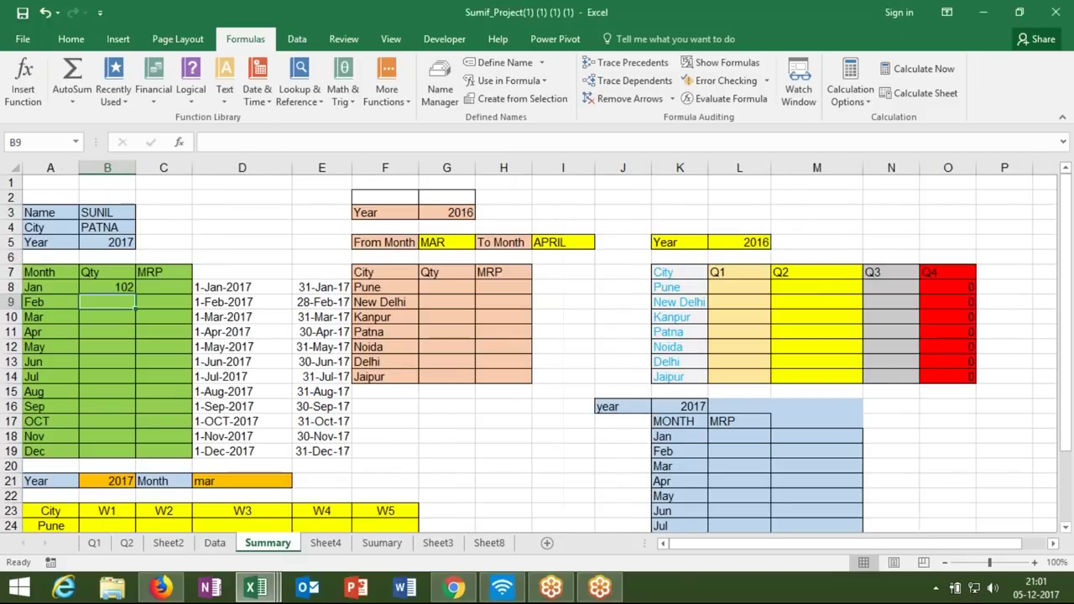
# - Inspect the D8 start-date and E8 month-end formulas that define the month's date range
pyautogui.click(227, 290)
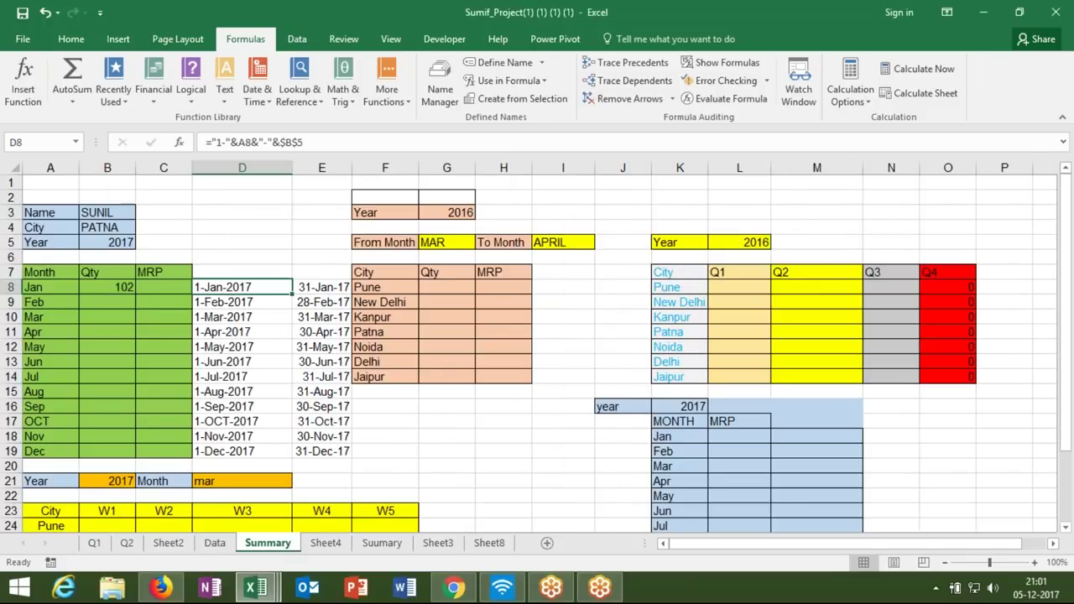
pyautogui.click(303, 290)
pyautogui.click(257, 290)
pyautogui.click(299, 290)
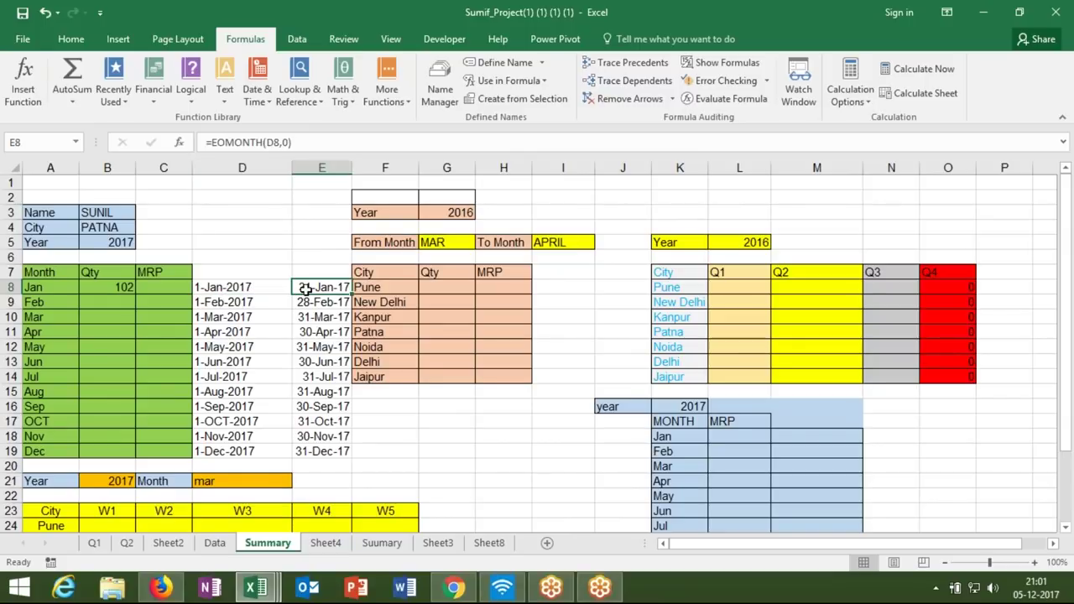
# - Open B8's SUMIFS for editing, review its sum range and name, city and start-date criteria, and select D8
pyautogui.click(124, 287)
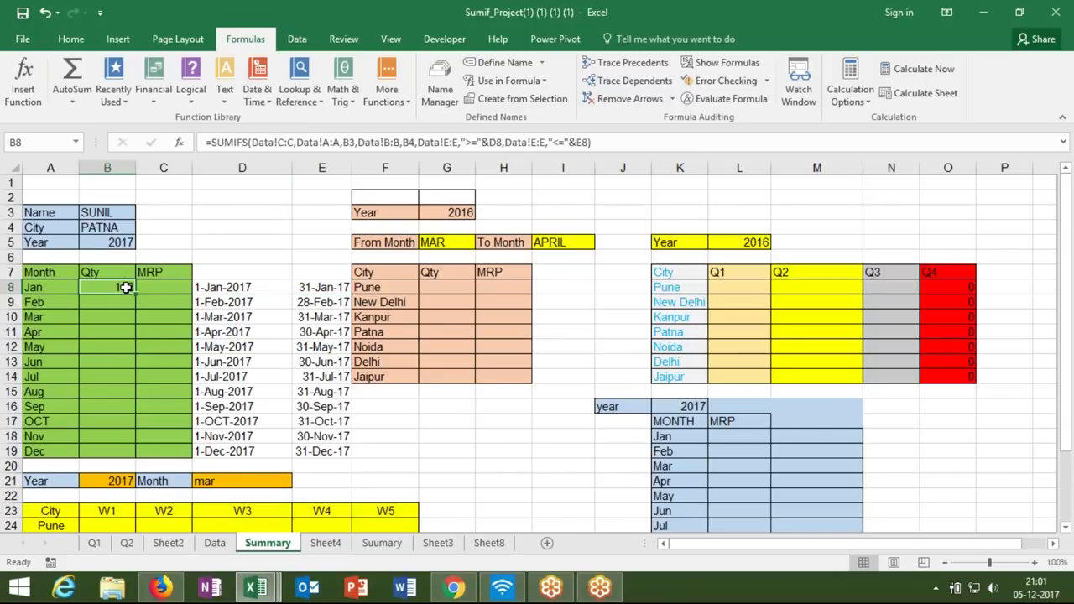
pyautogui.doubleClick(124, 287)
pyautogui.click(171, 287)
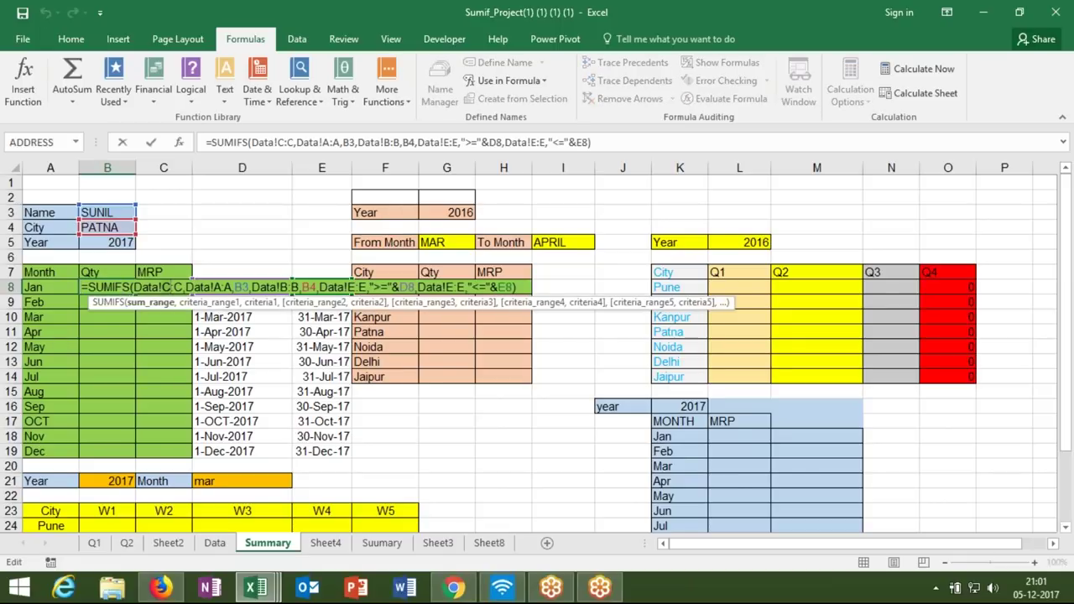
pyautogui.click(210, 287)
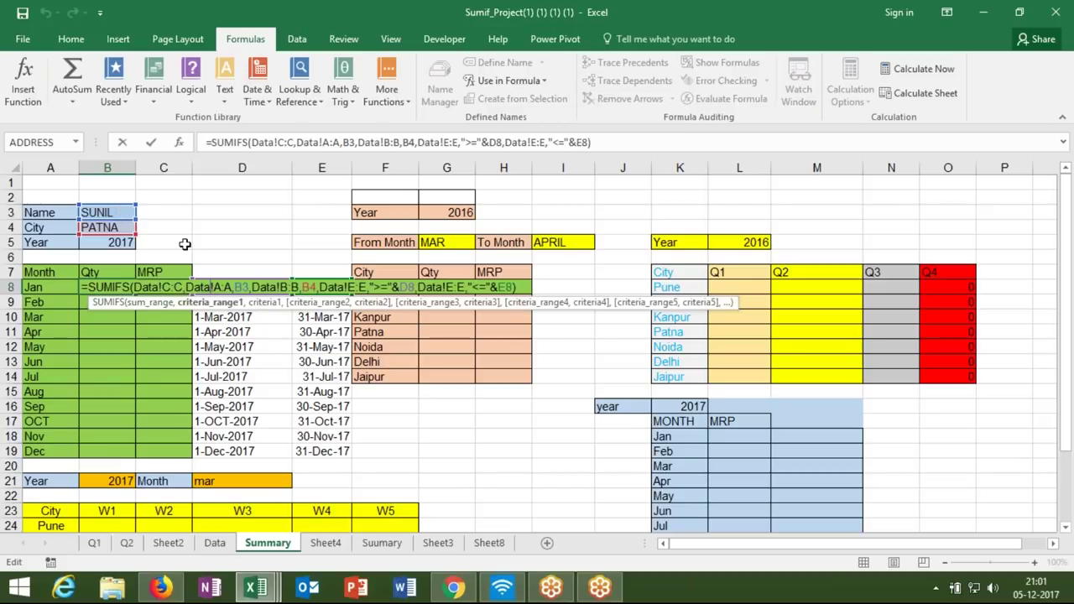
pyautogui.click(242, 287)
pyautogui.click(281, 287)
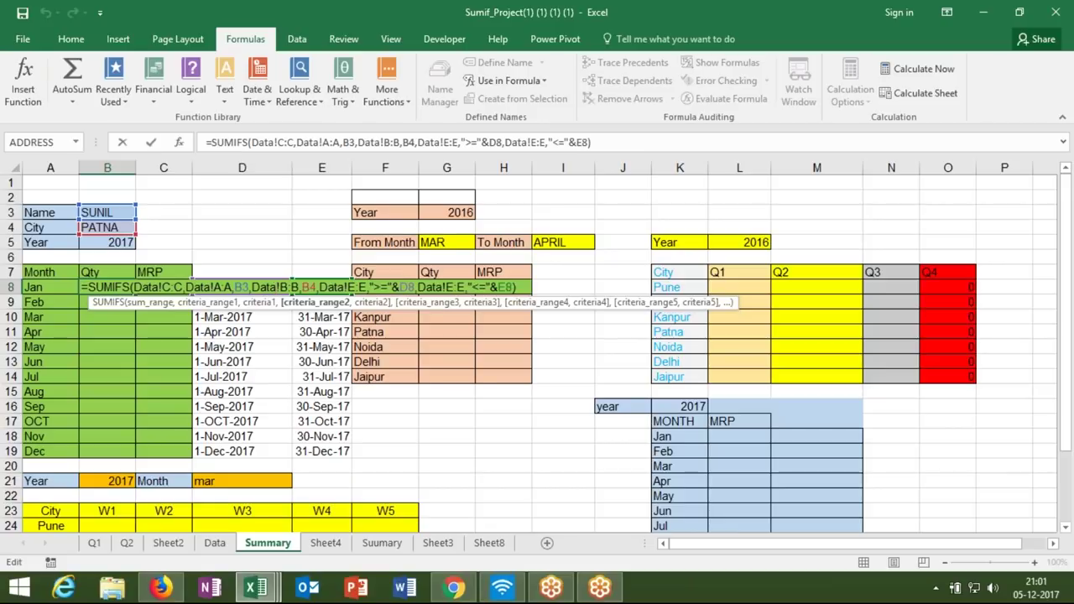
pyautogui.click(306, 287)
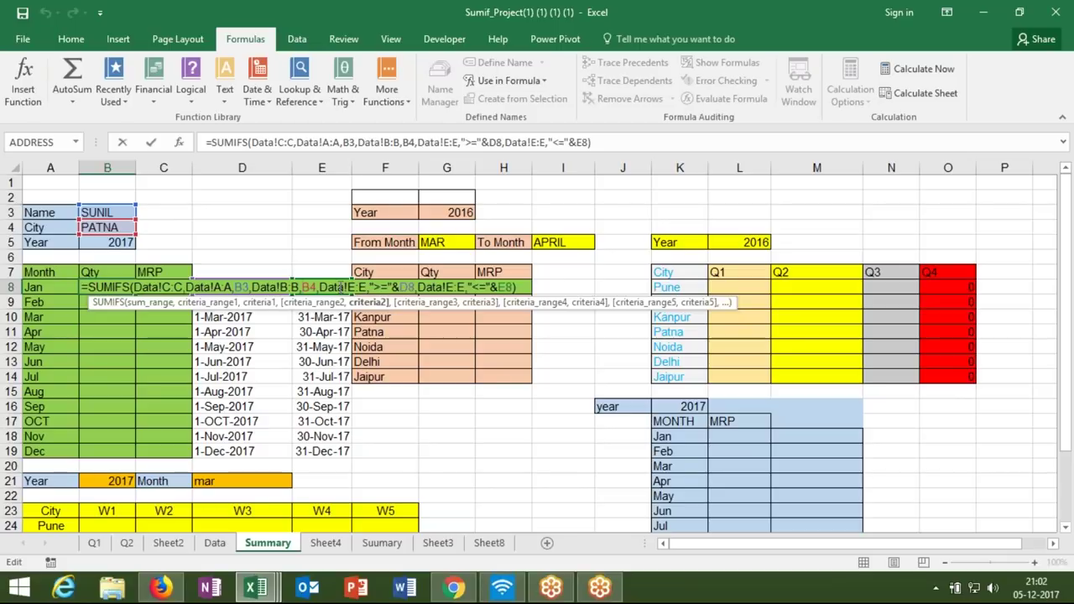
pyautogui.click(380, 287)
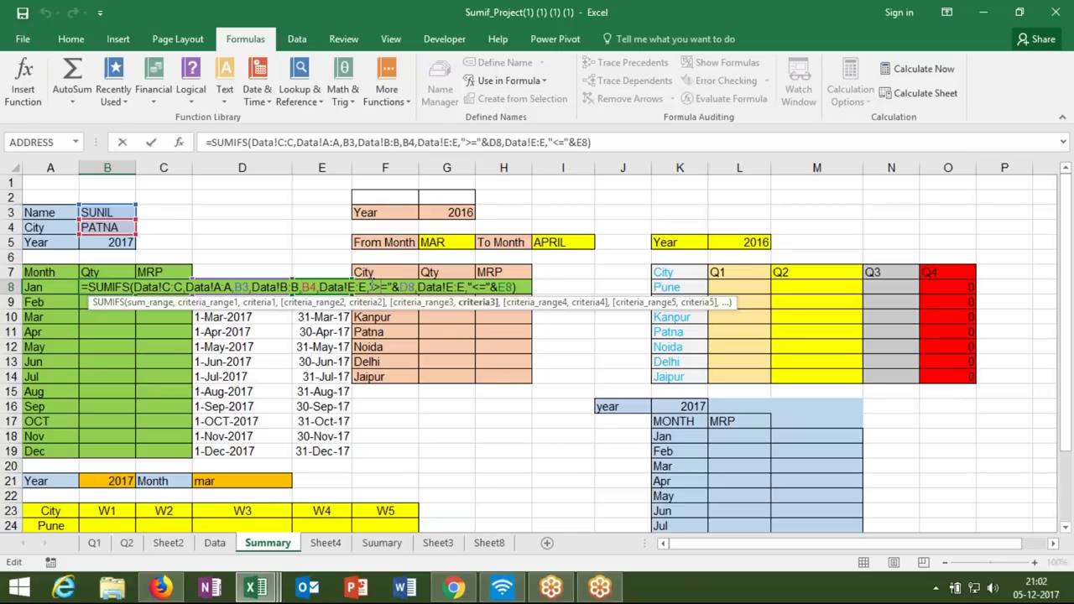
pyautogui.doubleClick(406, 287)
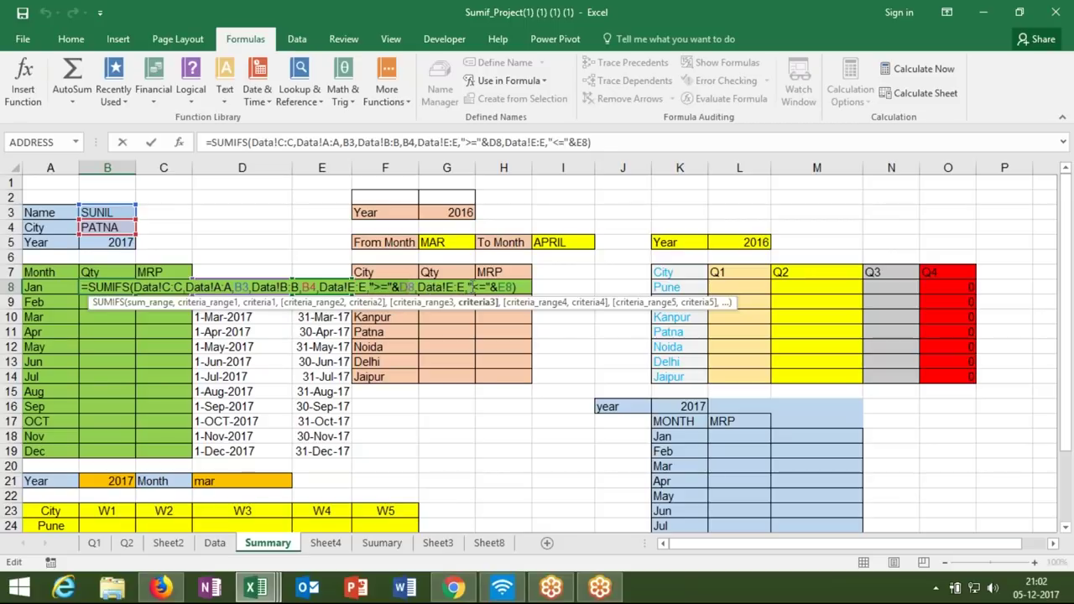
pyautogui.hotkey('ctrl', 'Return')
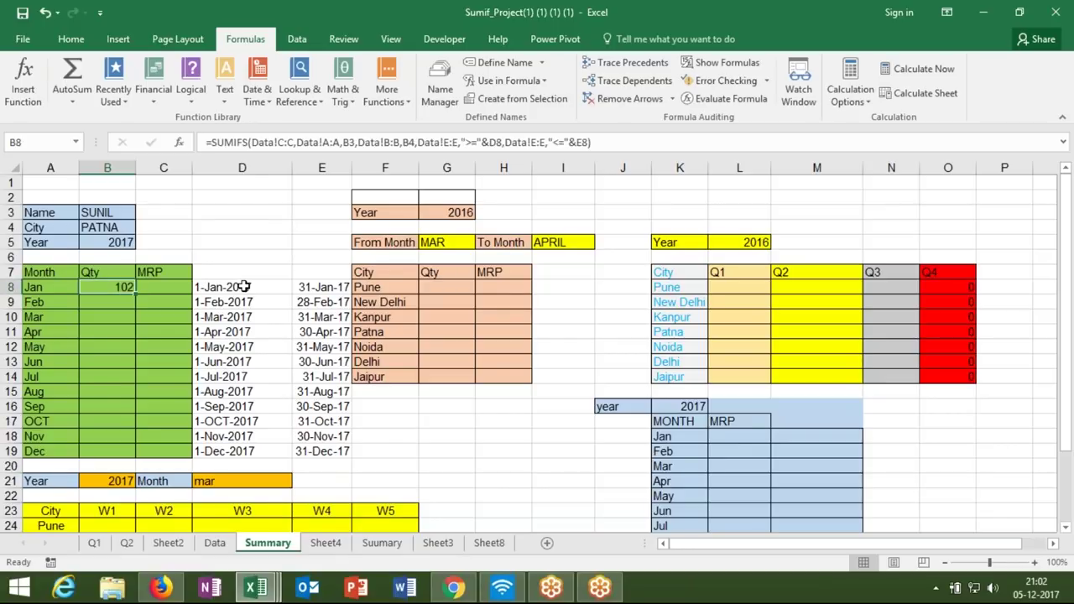
pyautogui.moveTo(243, 287); pyautogui.dragTo(307, 287)
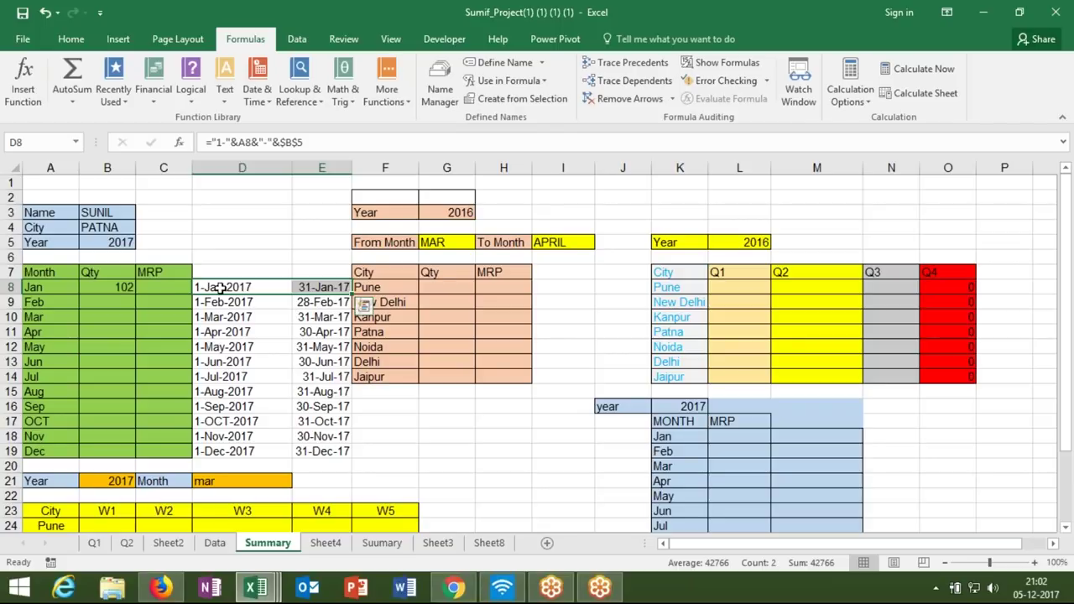
pyautogui.click(117, 289)
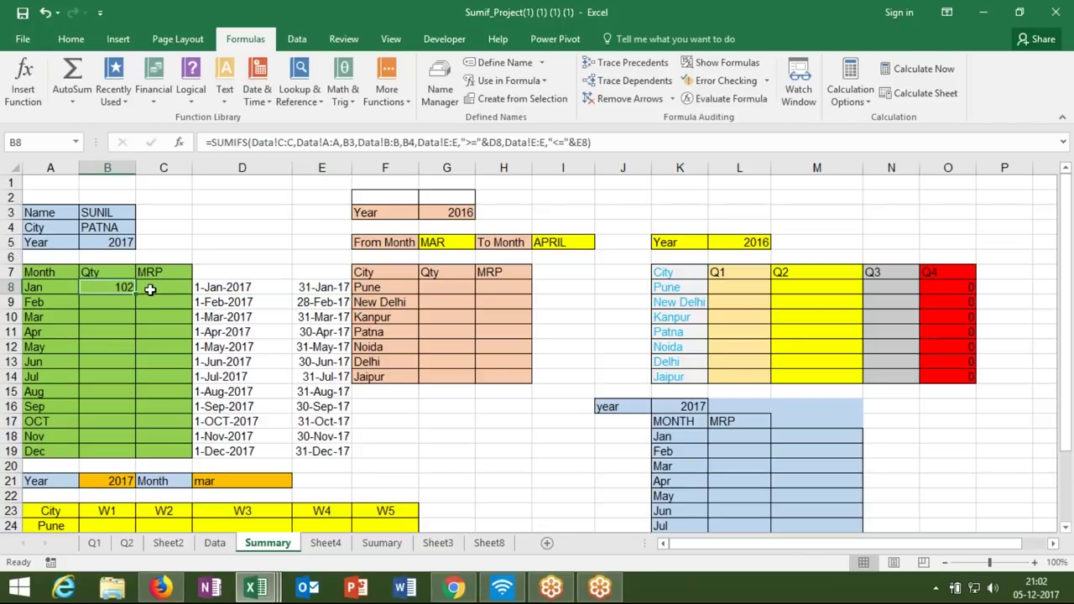
pyautogui.click(223, 289)
pyautogui.moveTo(210, 143); pyautogui.dragTo(329, 147)
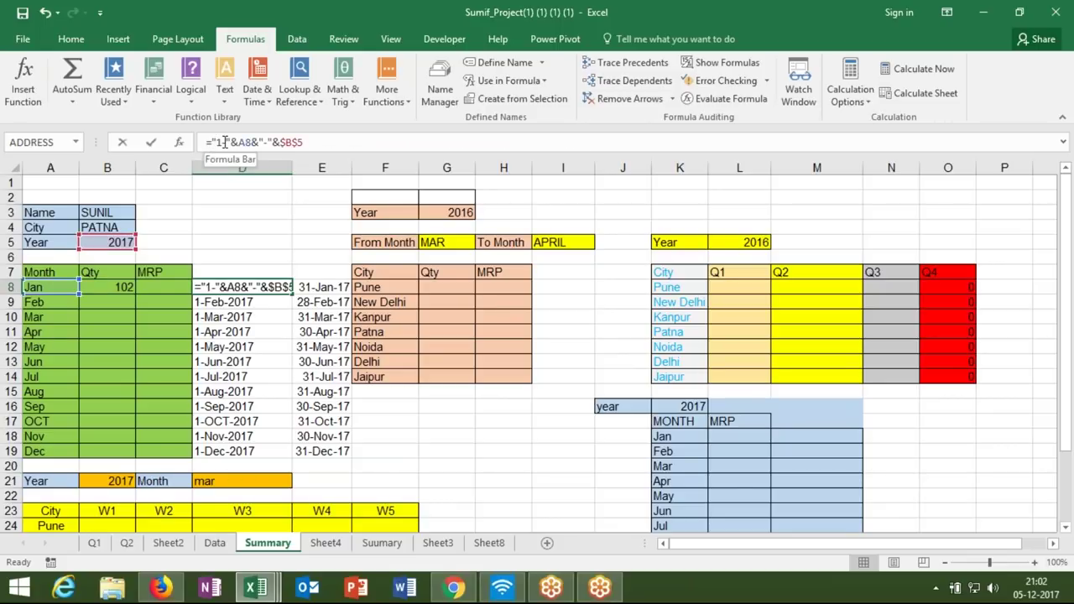
pyautogui.press('Escape')
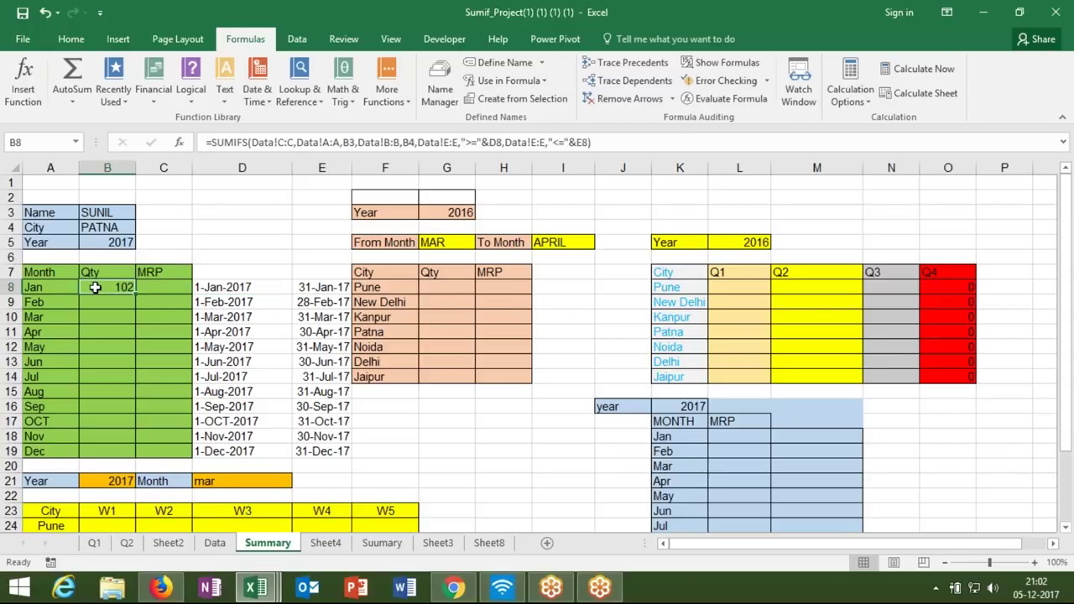
# - Replace D8 in B8's ">=" criterion with ("1-"&A8&"-"&$B$5), keeping the result 102
pyautogui.doubleClick(95, 287)
pyautogui.click(410, 287)
pyautogui.press('BackSpace')
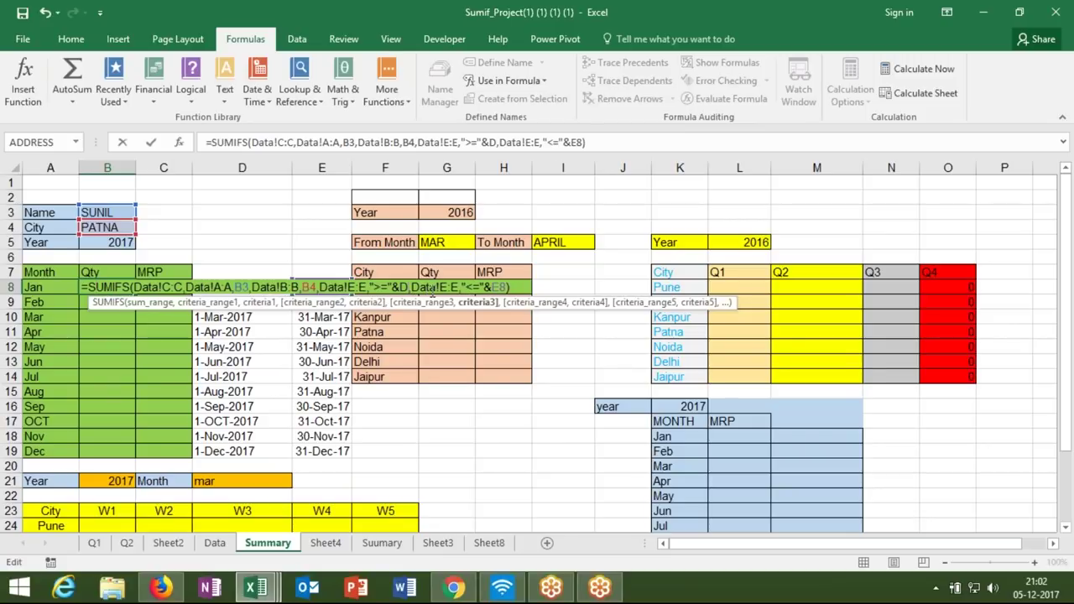
pyautogui.press('BackSpace')
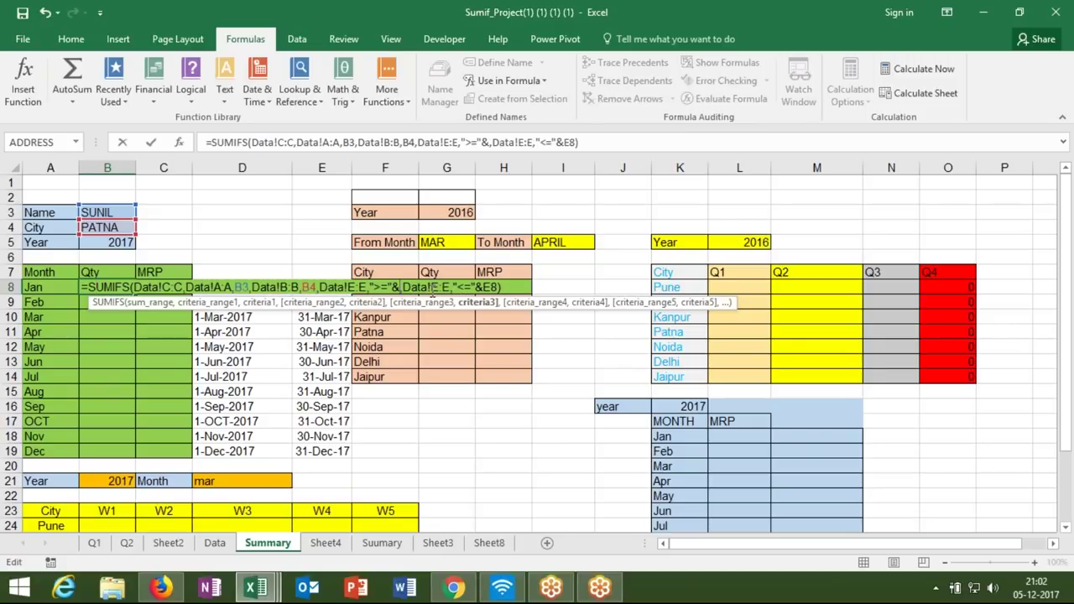
pyautogui.write('("1-"&A8&"-"&$B$5')
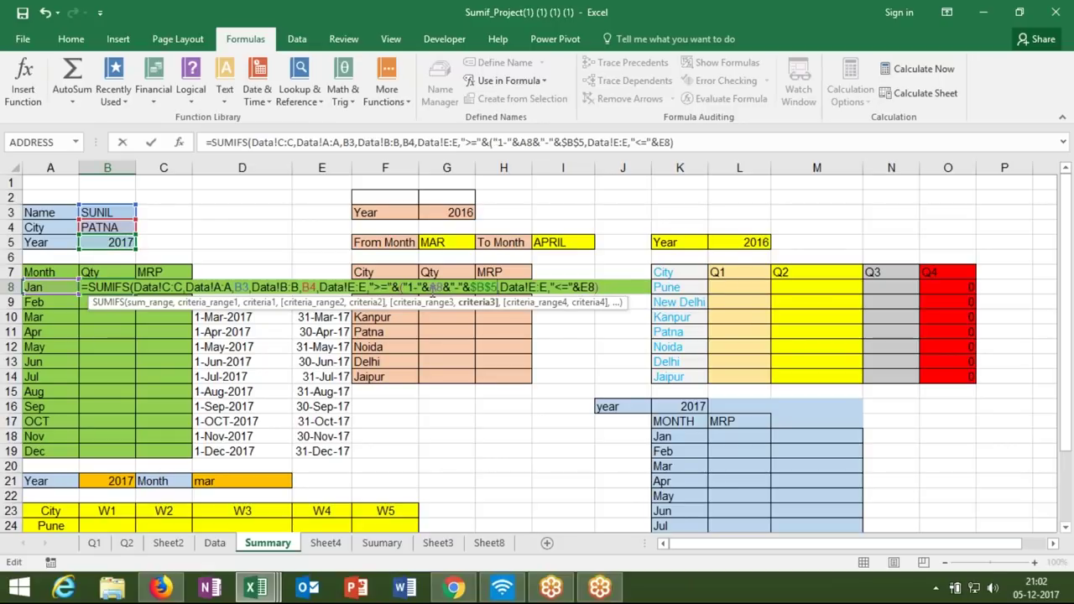
pyautogui.write(')')
pyautogui.press('Return')
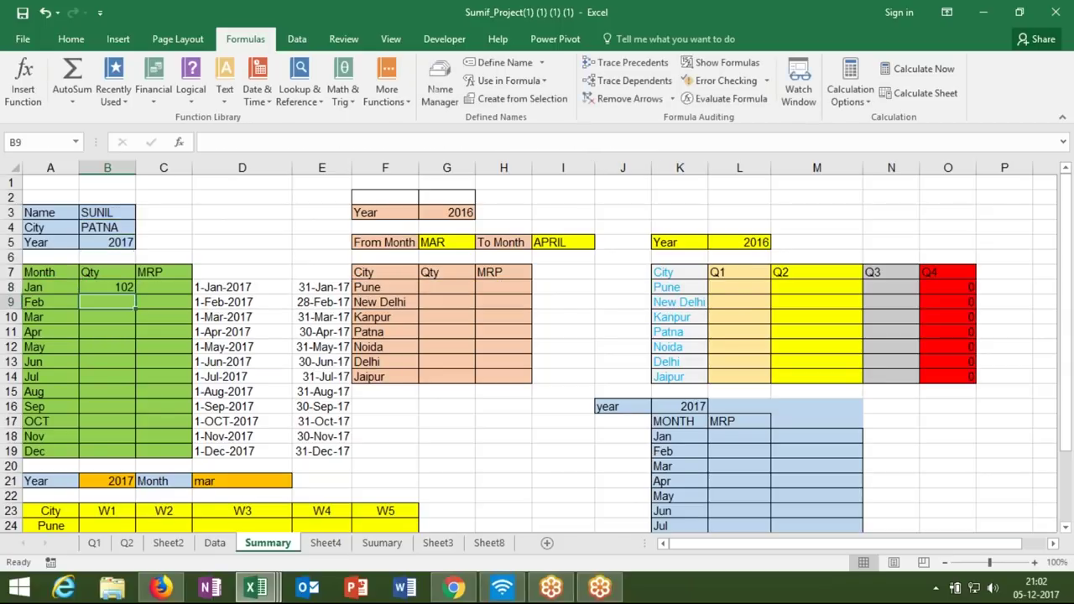
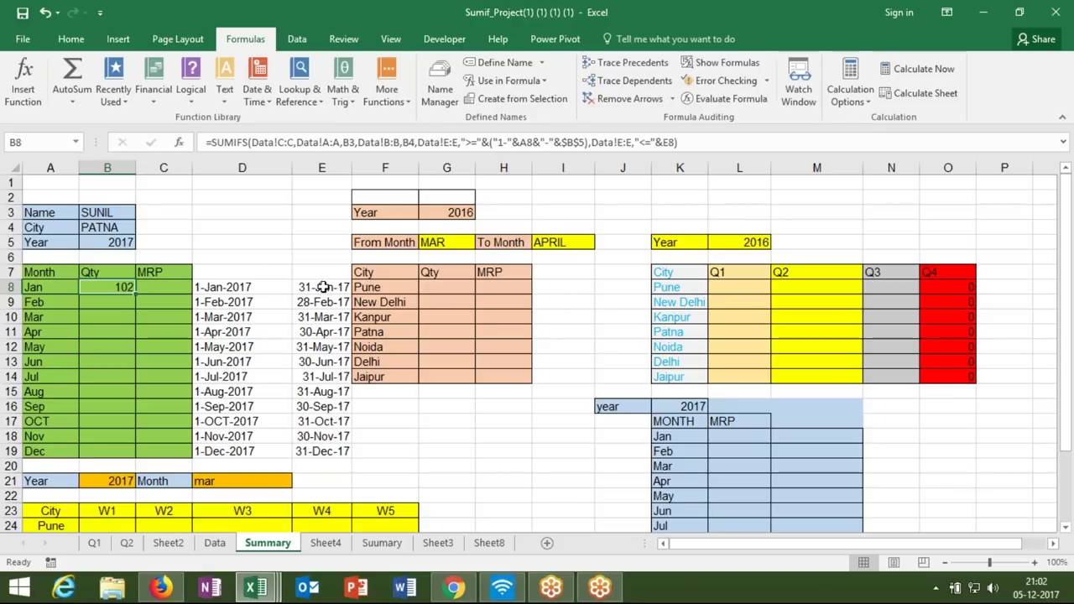
# - Rewrite E8 as =EOMONTH(("1-"&A8&"-"&$B$5),0) so January's month-end uses the year in B5
pyautogui.click(323, 287)
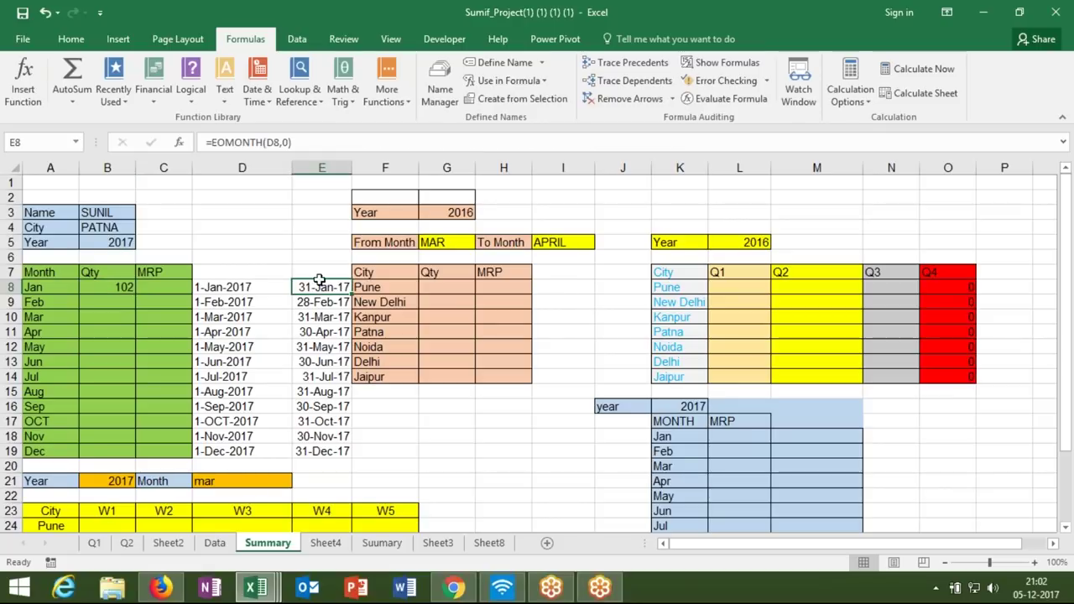
pyautogui.click(273, 143)
pyautogui.write('(')
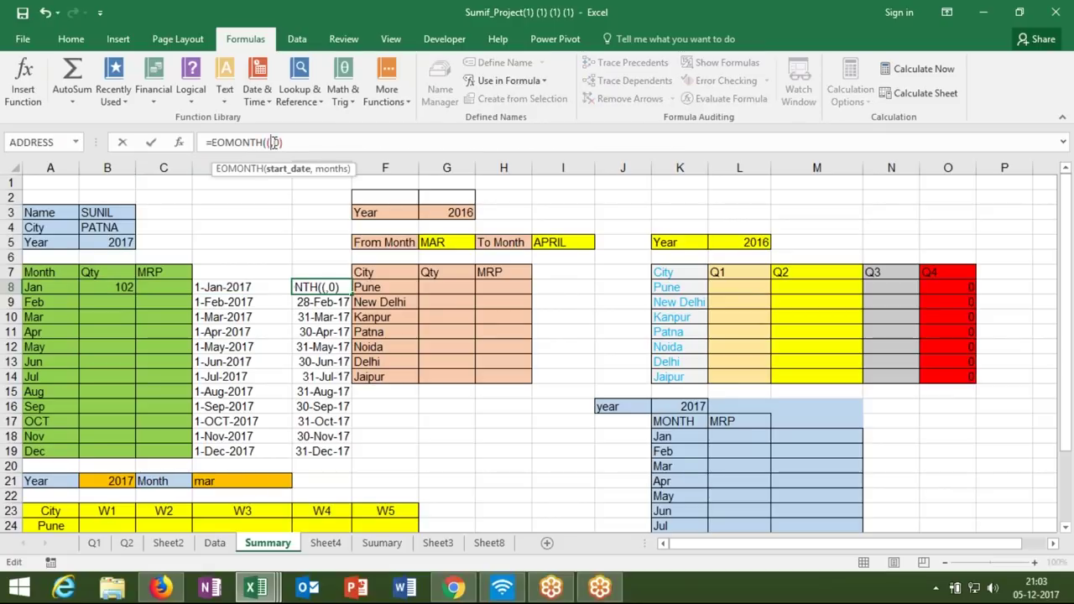
pyautogui.write('"1-"&A8&"-"&$B$5)')
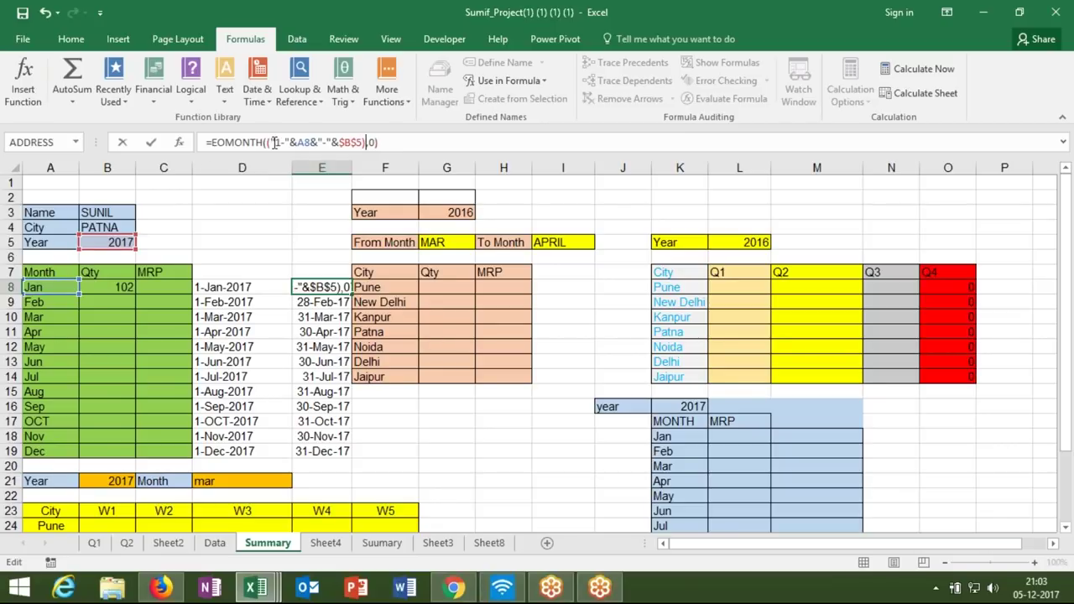
pyautogui.press('Return')
# - Clear the helper month-start dates in D8:D19
pyautogui.press('Up')
pyautogui.press('Left')
pyautogui.hotkey('ctrl', 'shift', 'Down')
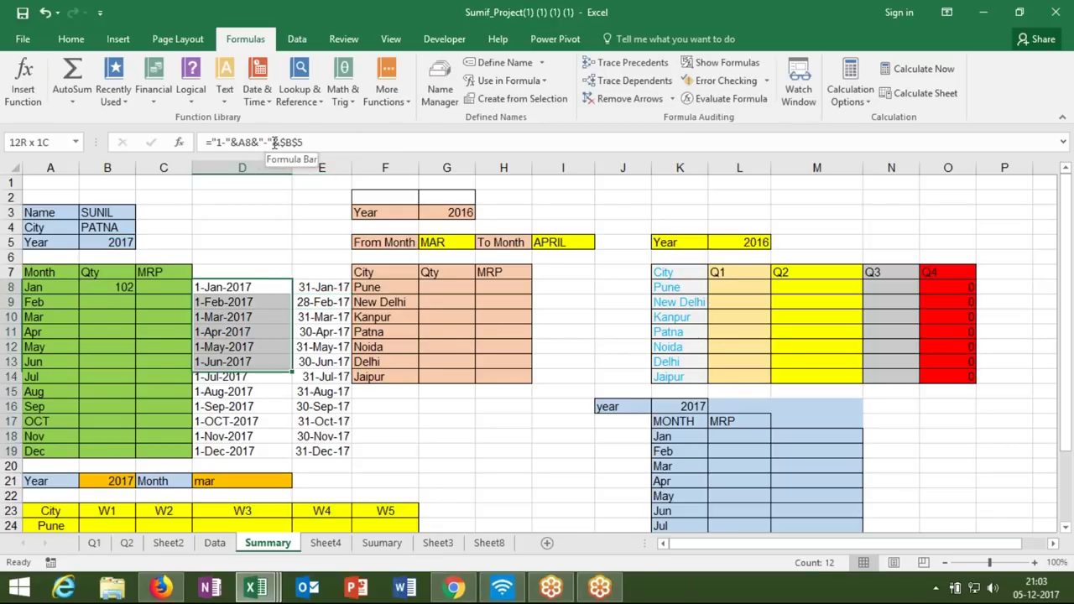
pyautogui.press('Delete')
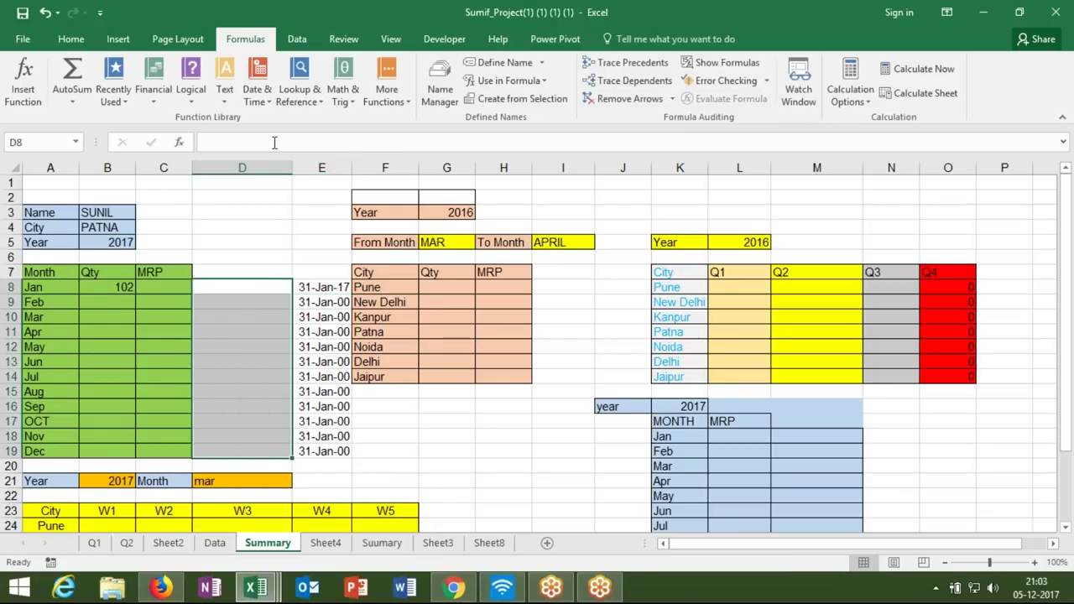
pyautogui.press('Left')
# - Fill the EOMONTH formula down E8:E19, giving 31-Jan-17 through 31-Dec-17
pyautogui.press('Down')
pyautogui.press('Right')
pyautogui.press('Right')
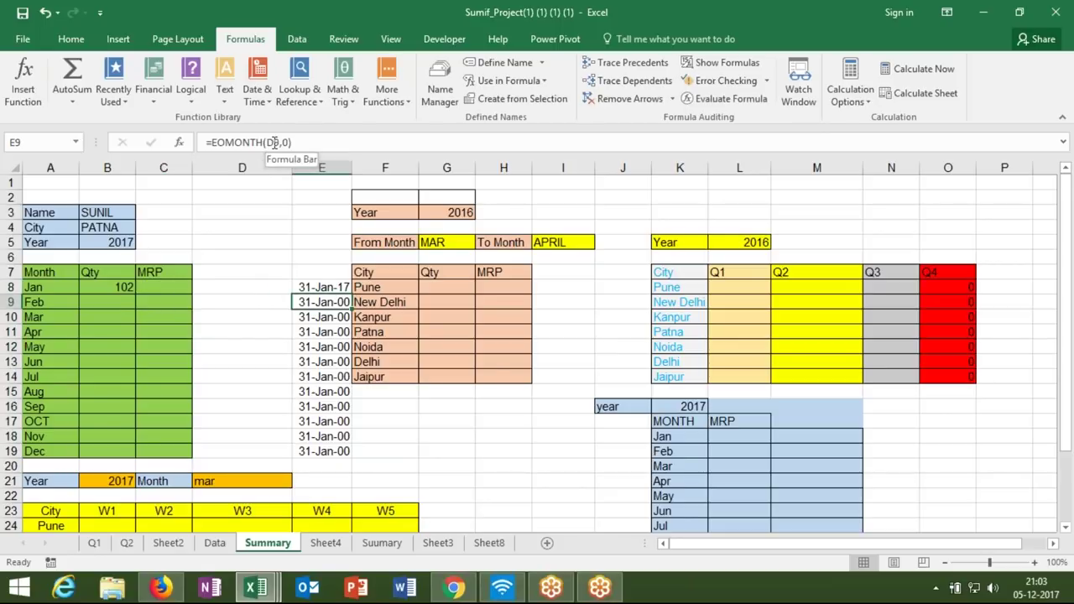
pyautogui.press('Up')
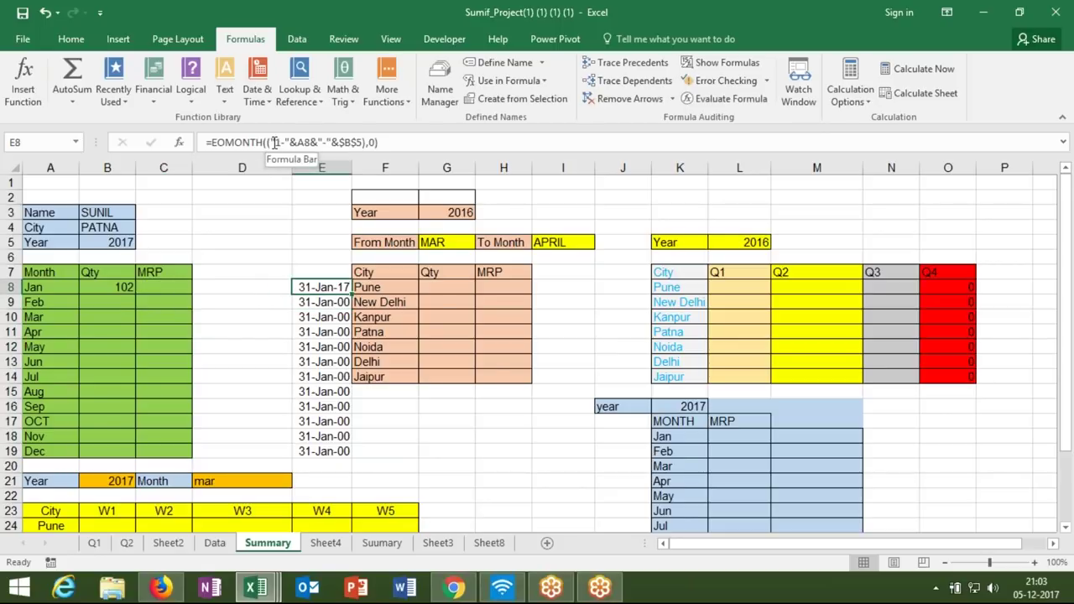
pyautogui.doubleClick(352, 295)
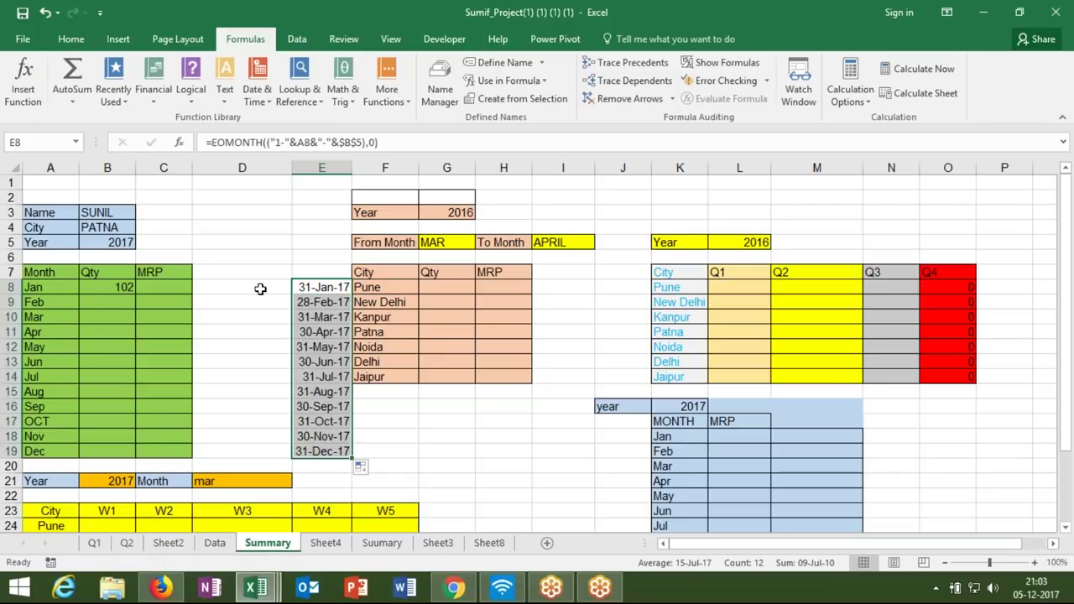
pyautogui.click(126, 287)
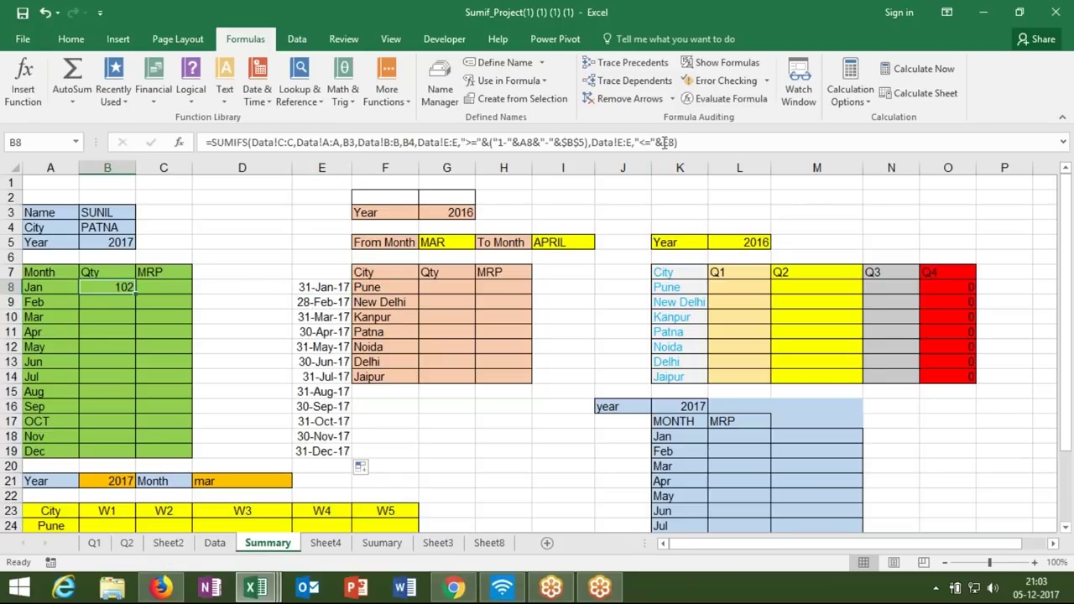
# - In B8's SUMIFS, replace the E8 end-date reference with EOMONTH(("1-"&A8&"-"&$B$5),0)
pyautogui.click(315, 290)
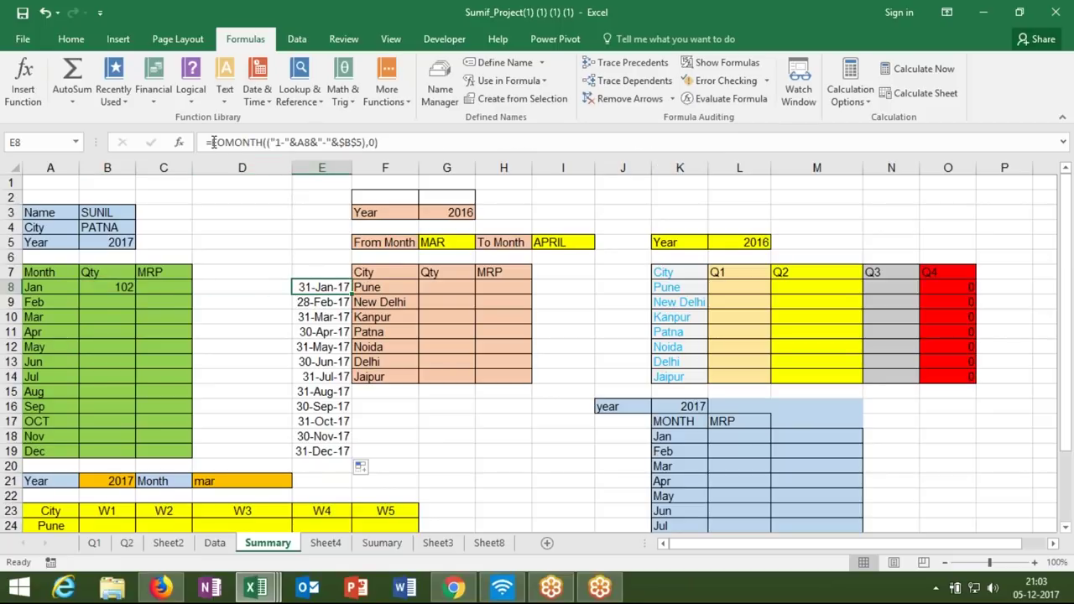
pyautogui.doubleClick(216, 142)
pyautogui.click(378, 143)
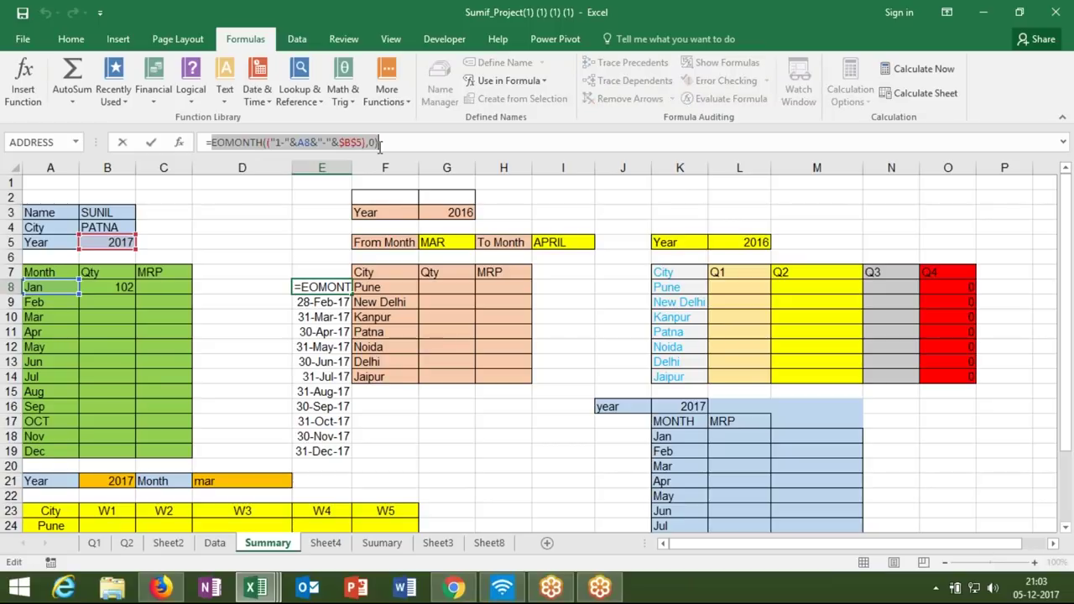
pyautogui.press('Return')
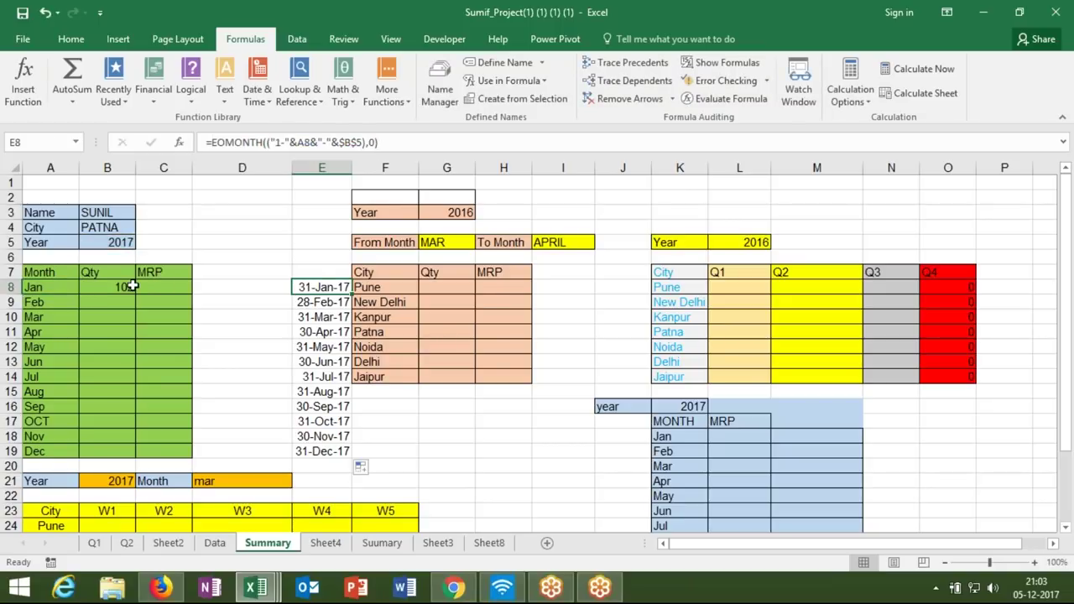
pyautogui.doubleClick(117, 287)
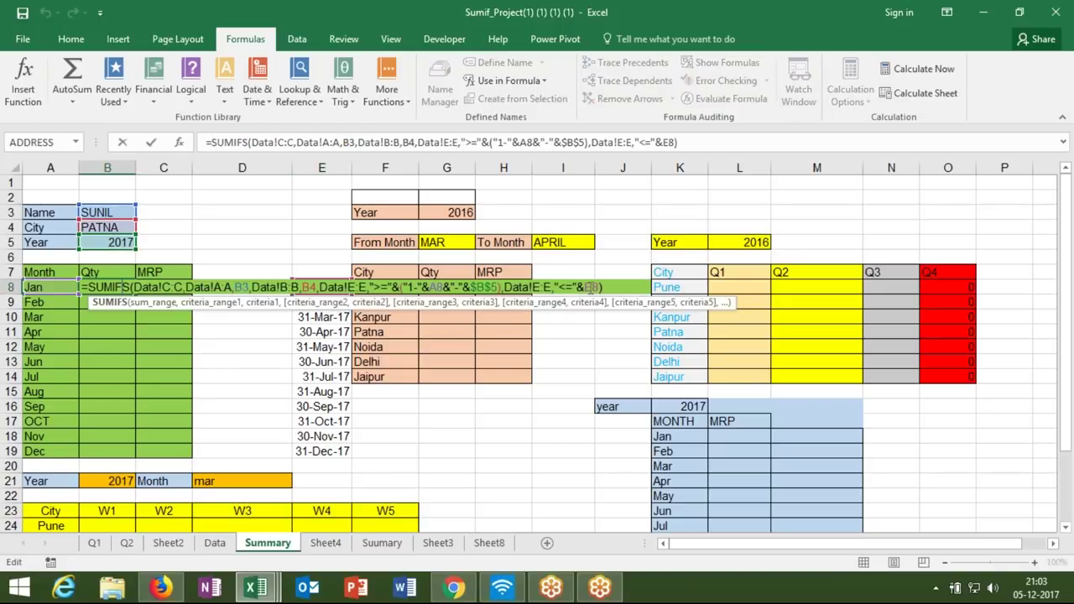
pyautogui.doubleClick(592, 287)
pyautogui.press('BackSpace')
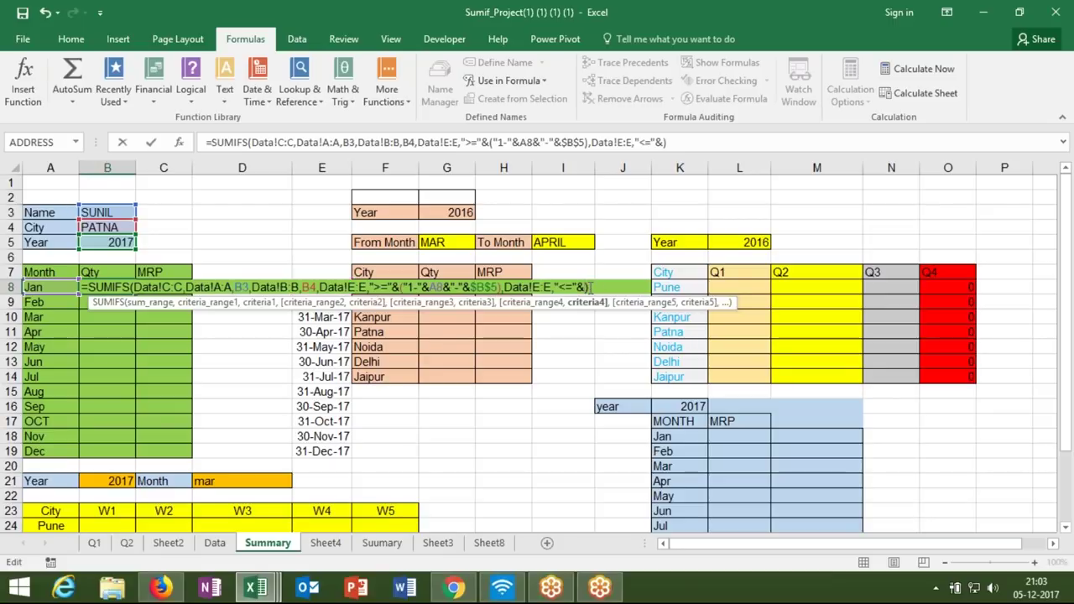
pyautogui.write('(')
pyautogui.write(')')
pyautogui.write('EOMONTH(("1-"&A8&"-"&$B$5),0)')
pyautogui.hotkey('ctrl', 'Return')
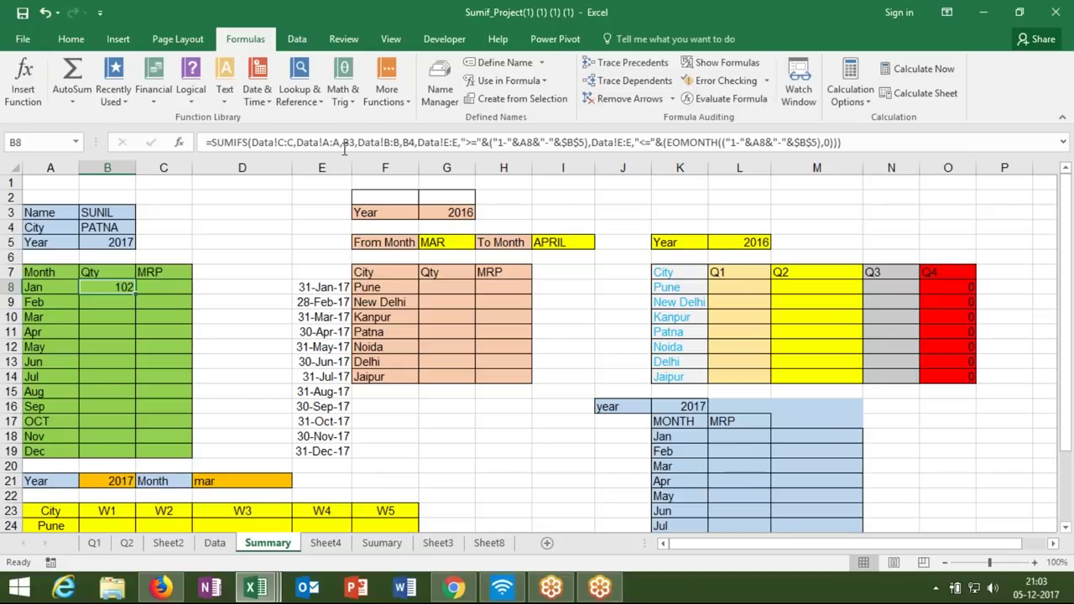
# - Make B8's name and city criteria absolute as $B$3 and $B$4, still totalling 102
pyautogui.click(345, 144)
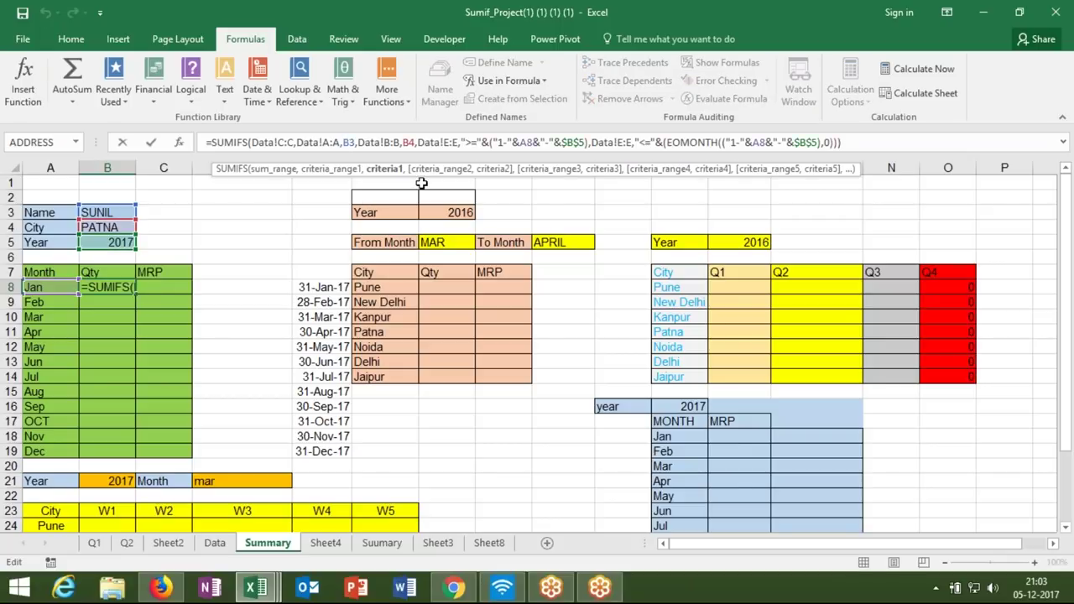
pyautogui.press('F4')
pyautogui.click(419, 143)
pyautogui.press('F4')
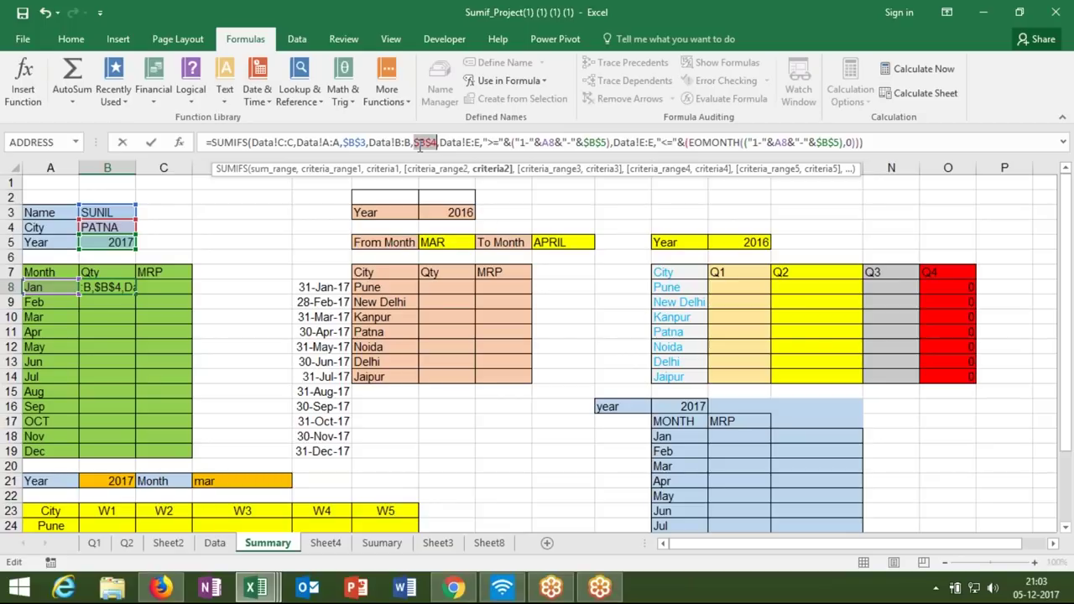
pyautogui.press('Return')
pyautogui.press('Up')
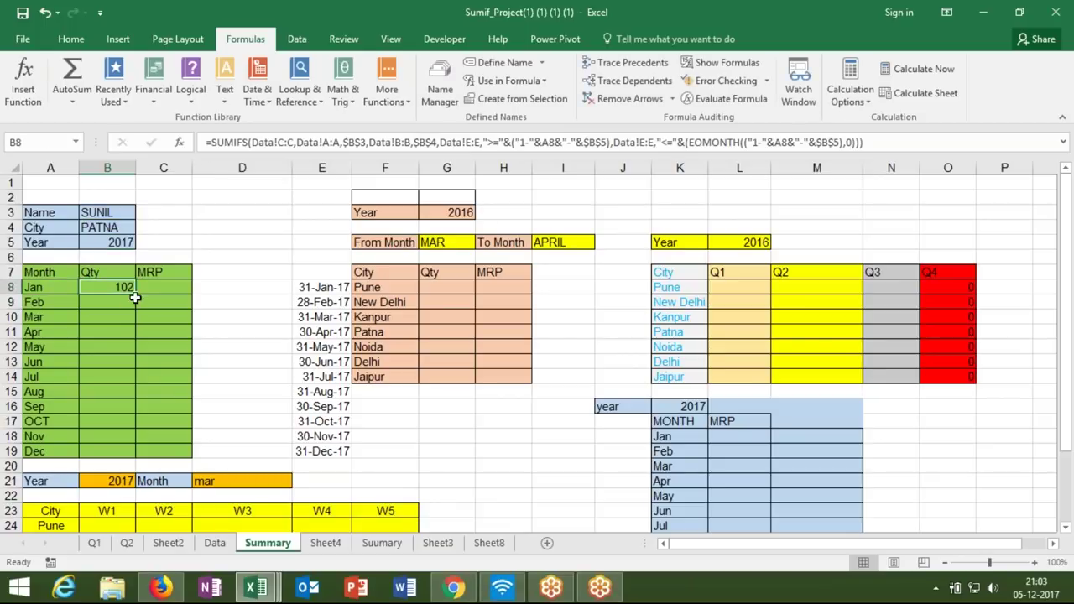
# - Fill the Qty SUMIFS down to B19, then switch the year in B5 to 2016 and back to 2017
pyautogui.doubleClick(134, 296)
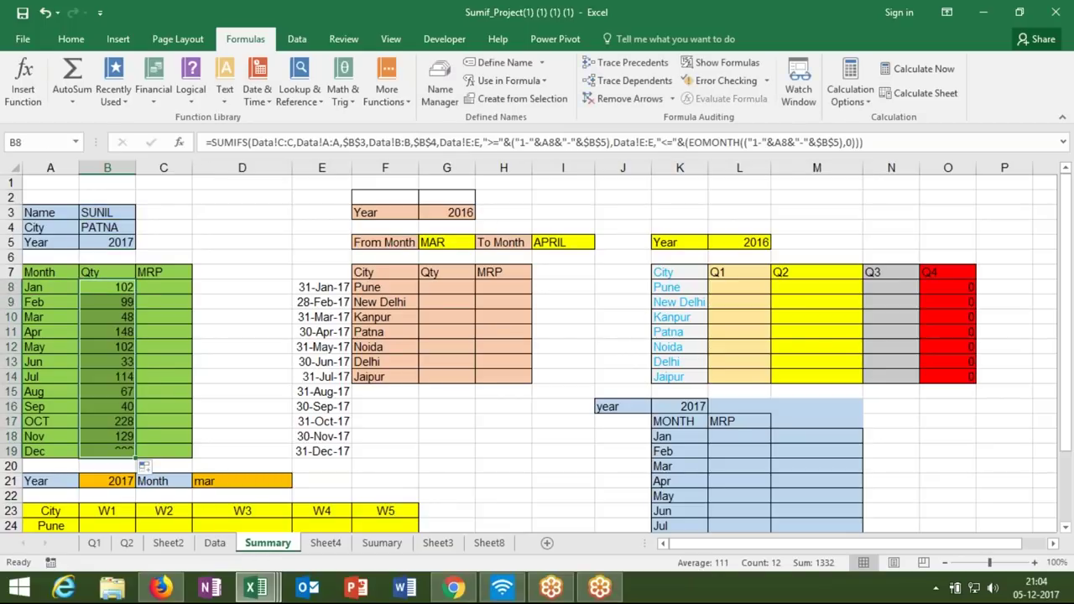
pyautogui.click(131, 294)
pyautogui.click(112, 243)
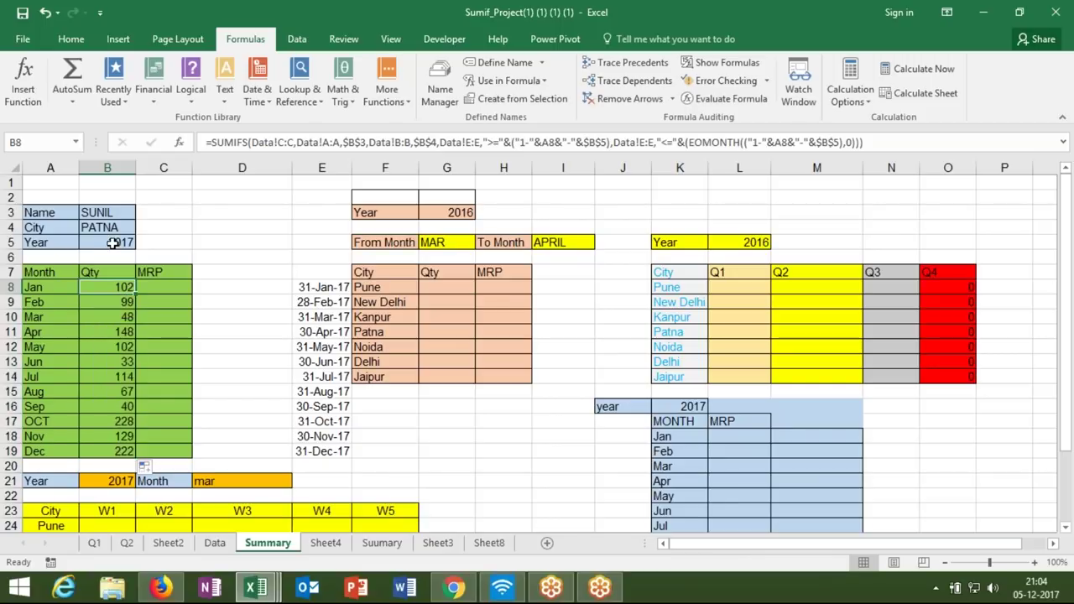
pyautogui.write('2016')
pyautogui.press('Return')
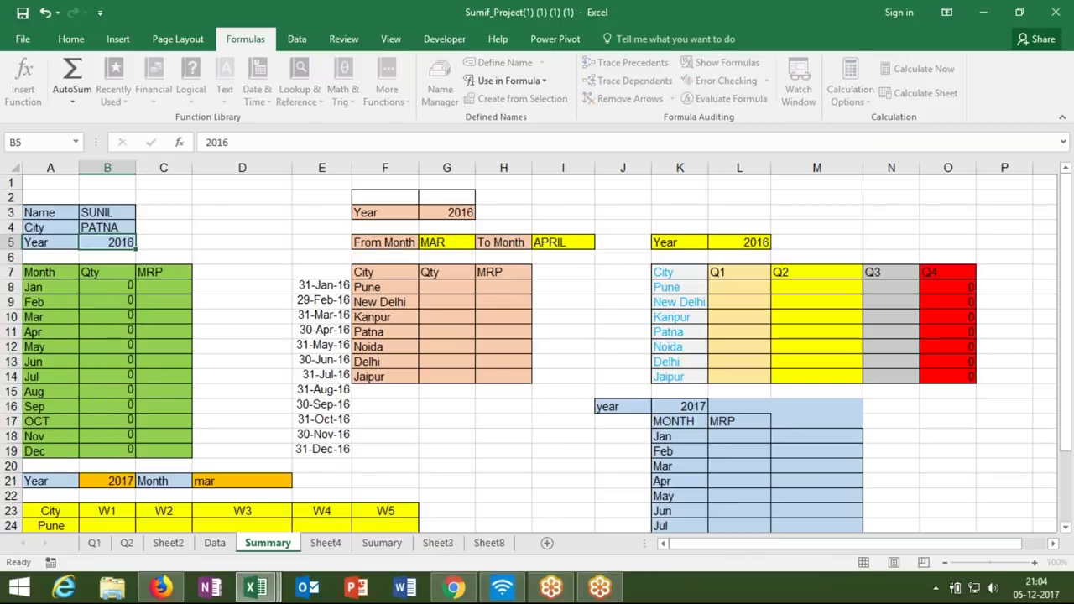
pyautogui.click(108, 243)
pyautogui.write('2017')
pyautogui.press('Return')
# - Set the city in B4 to Pune and enter a replacement name in B3 (Jan 121, Dec 159)
pyautogui.press('Up')
pyautogui.press('Up')
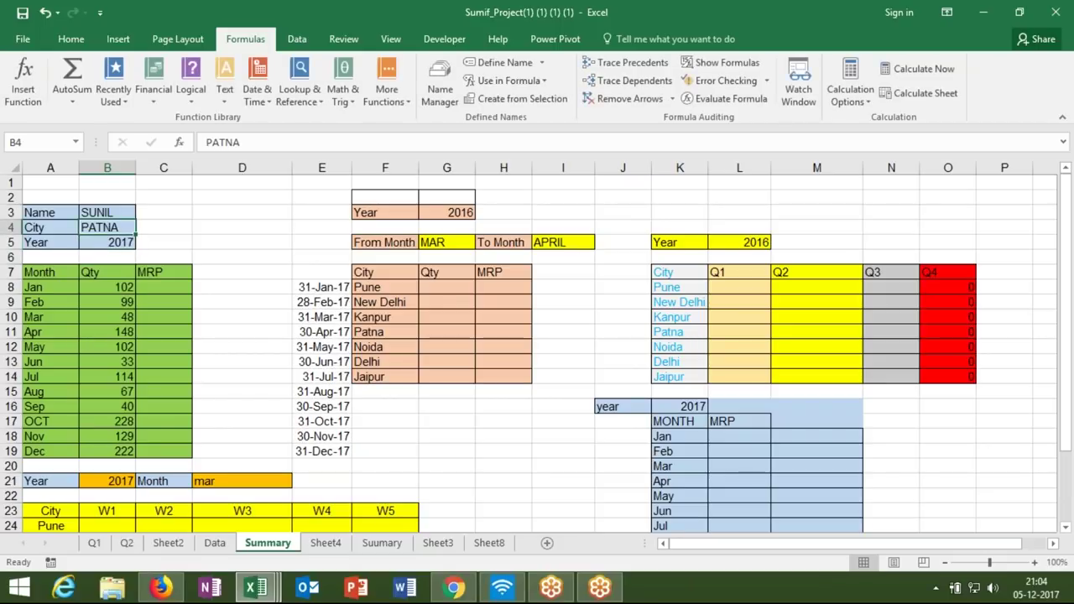
pyautogui.write('Pune')
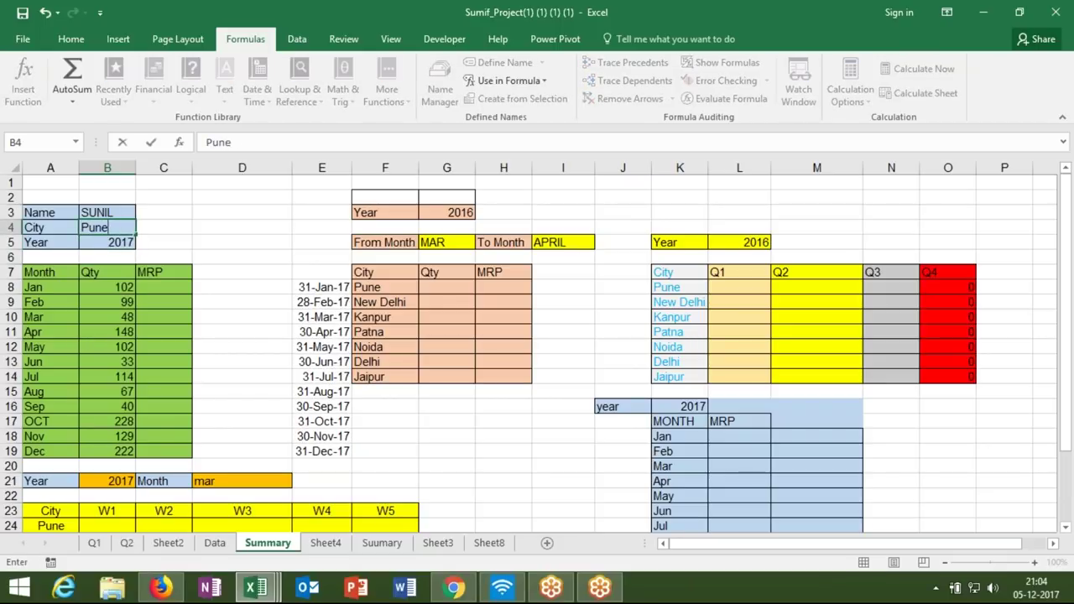
pyautogui.press('Return')
pyautogui.press('Up')
pyautogui.press('Up')
pyautogui.write('Puja')
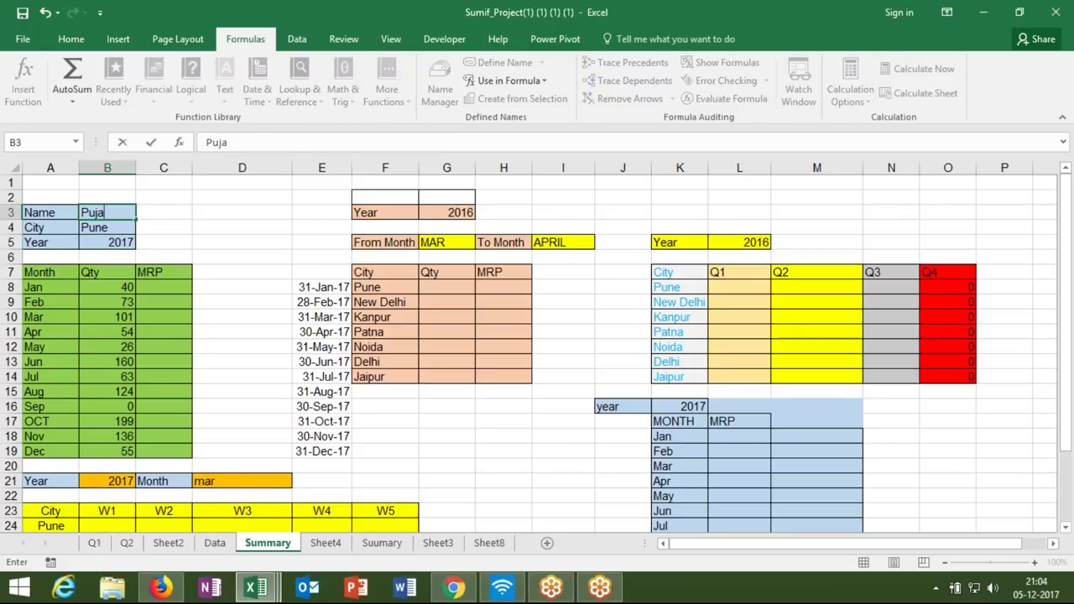
pyautogui.press('Return')
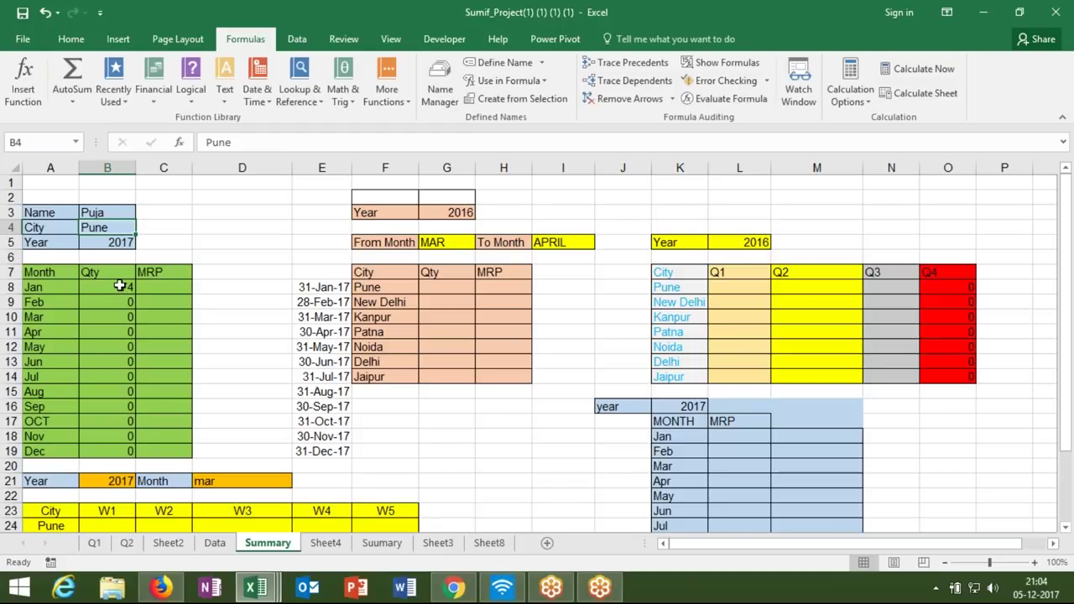
pyautogui.click(104, 212)
pyautogui.write('Puneet')
pyautogui.press('Return')
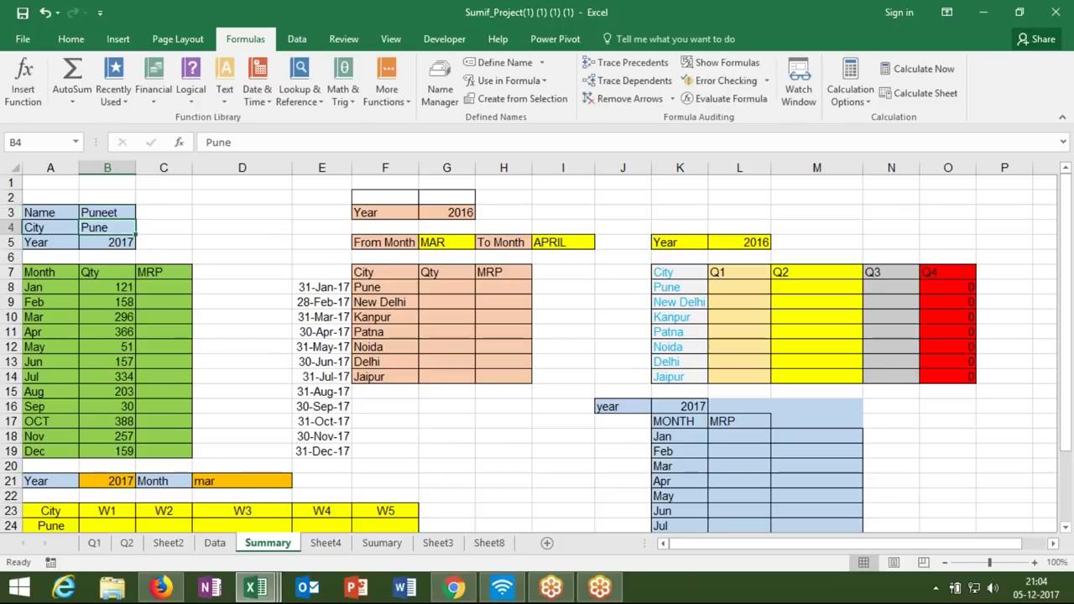
pyautogui.click(116, 287)
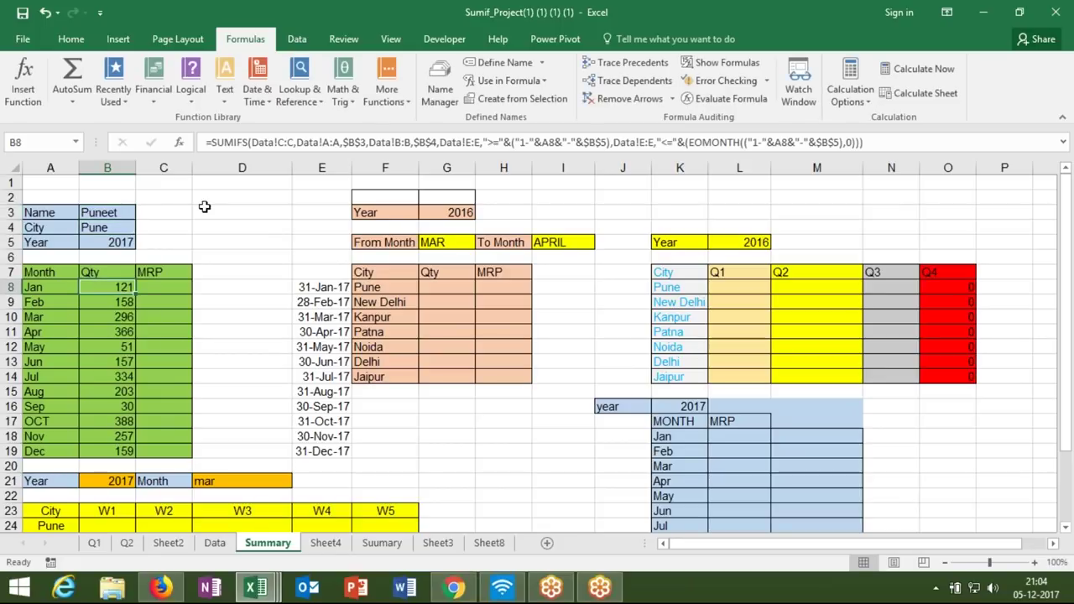
# - Put an AVERAGEIFS copy of B8's Qty formula into C8, returning 40.33333 for January MRP
pyautogui.click(214, 145)
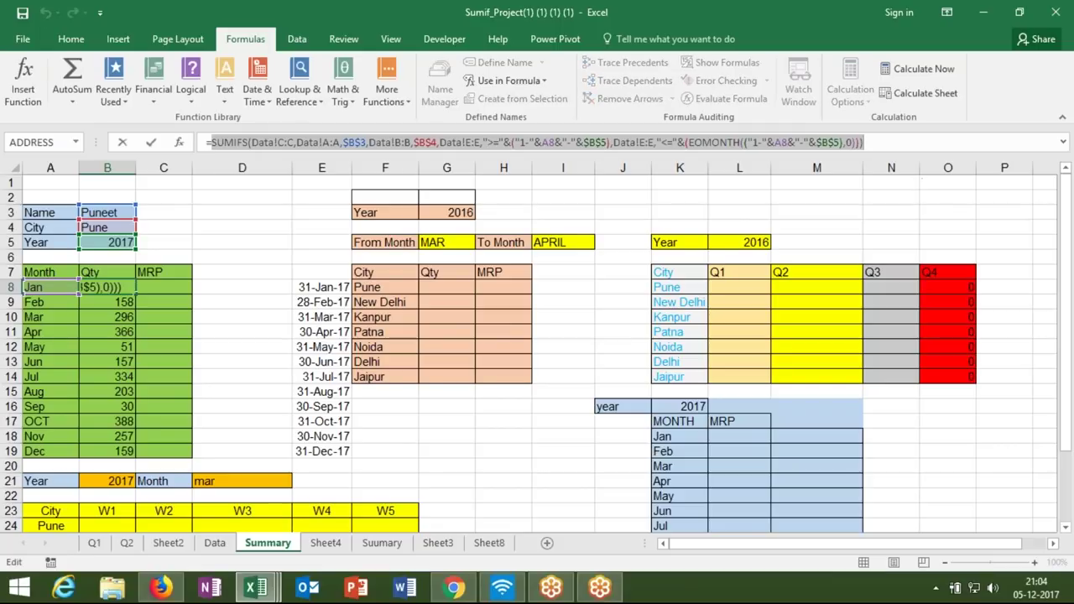
pyautogui.hotkey('ctrl', 'Return')
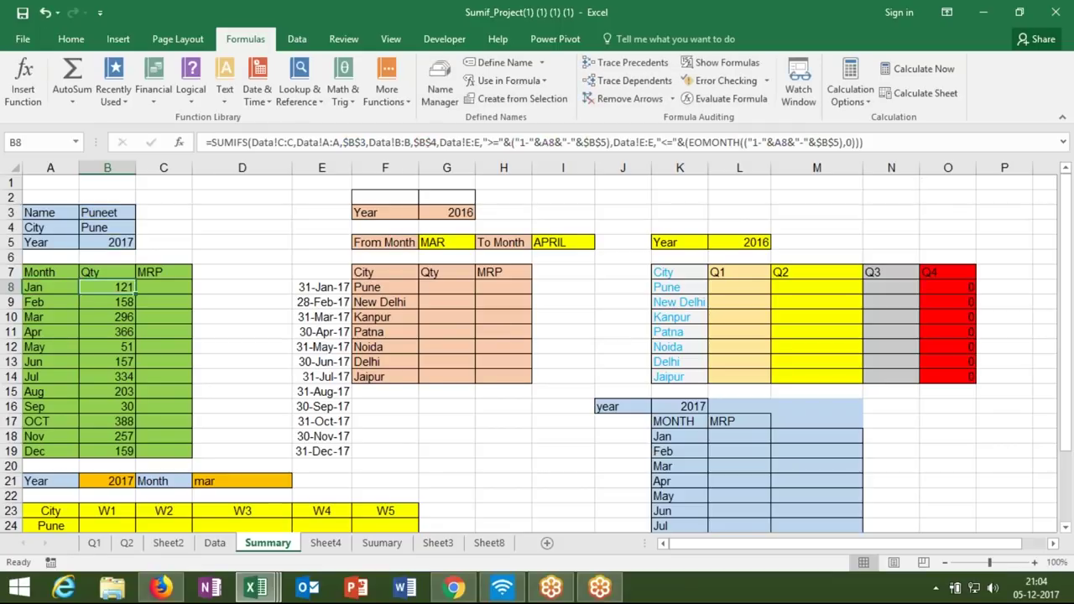
pyautogui.click(163, 287)
pyautogui.write('=')
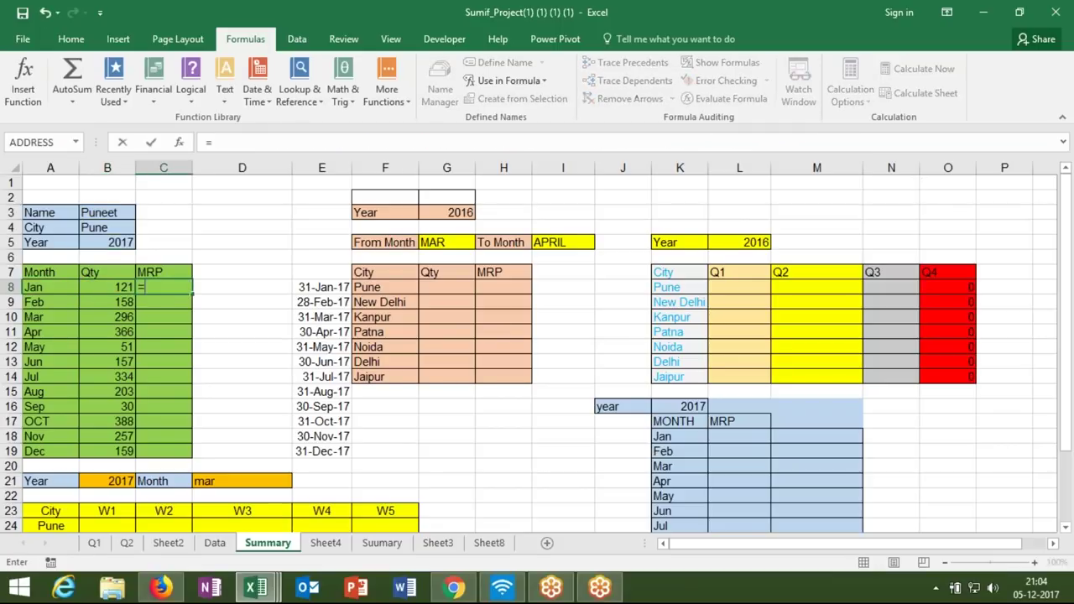
pyautogui.write('SUMIFS(Data!C:C,Data!A:A,$B$3,Data!B:B,$B$4,Data!E:E,">="&("1-"&A8&"-"&$B$5),Data!E:E,"<="&(EOMONTH(("1-"&A8&"-"&$B$5),0)))')
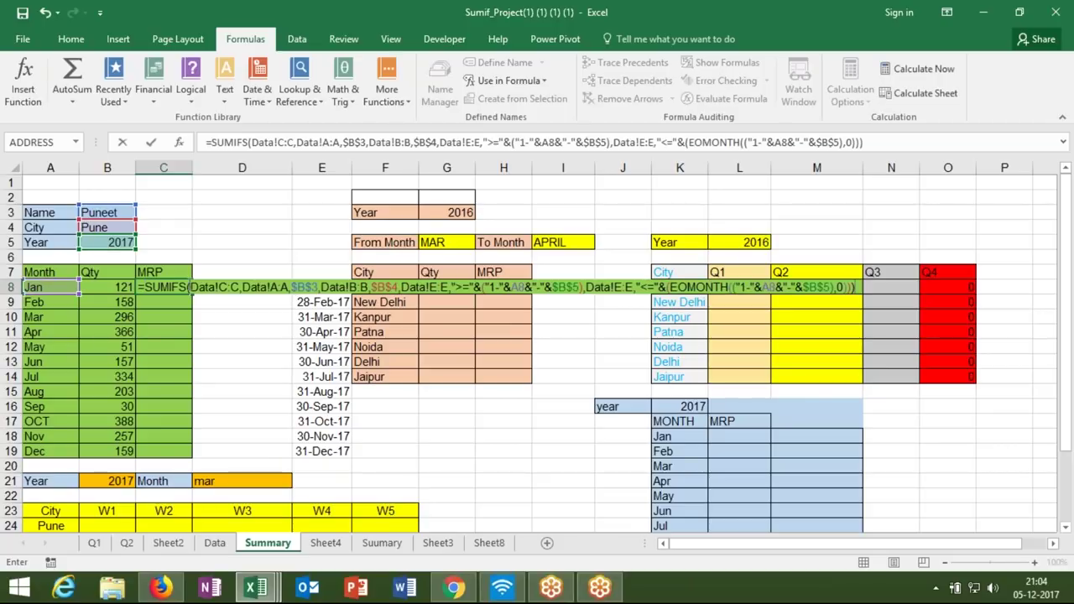
pyautogui.click(189, 288)
pyautogui.press('BackSpace')
pyautogui.press('BackSpace')
pyautogui.press('BackSpace')
pyautogui.press('BackSpace')
pyautogui.press('BackSpace')
pyautogui.write('av')
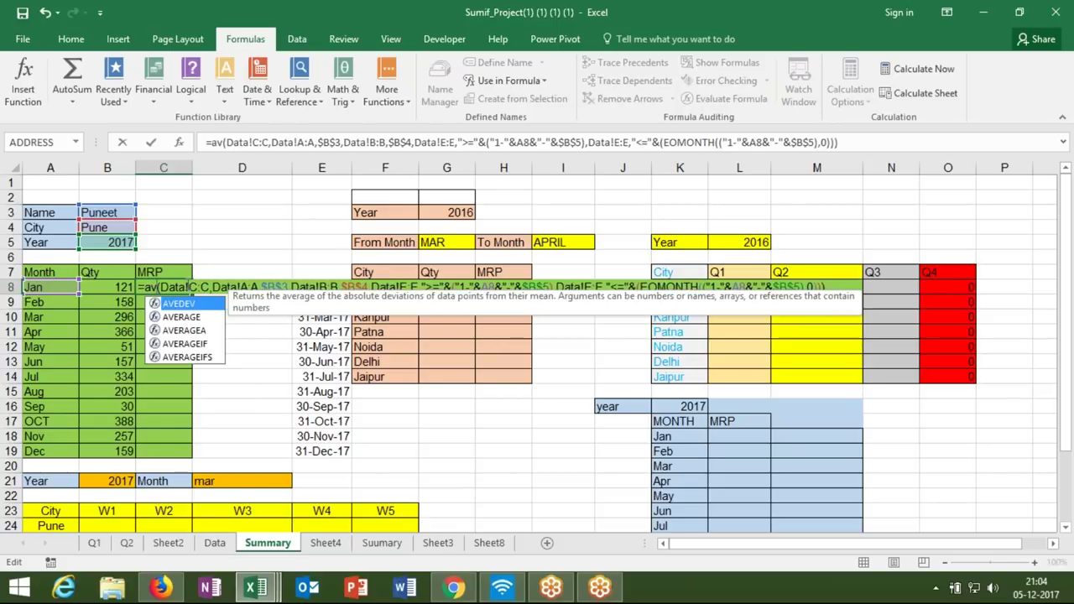
pyautogui.press('Down')
pyautogui.press('Down')
pyautogui.press('Down')
pyautogui.press('Down')
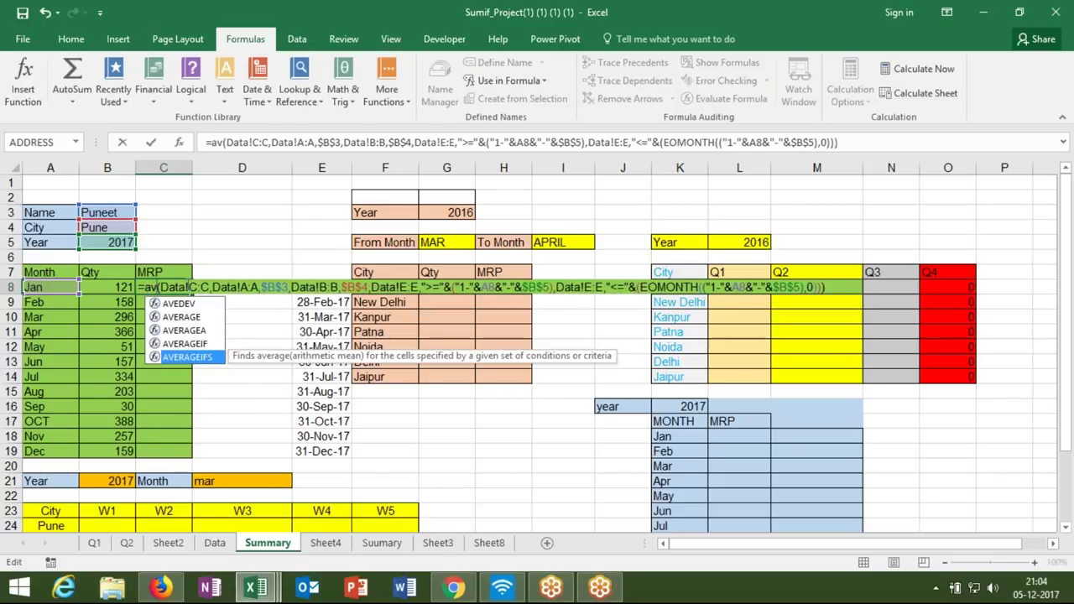
pyautogui.press('Tab')
pyautogui.press('Return')
pyautogui.press('Up')
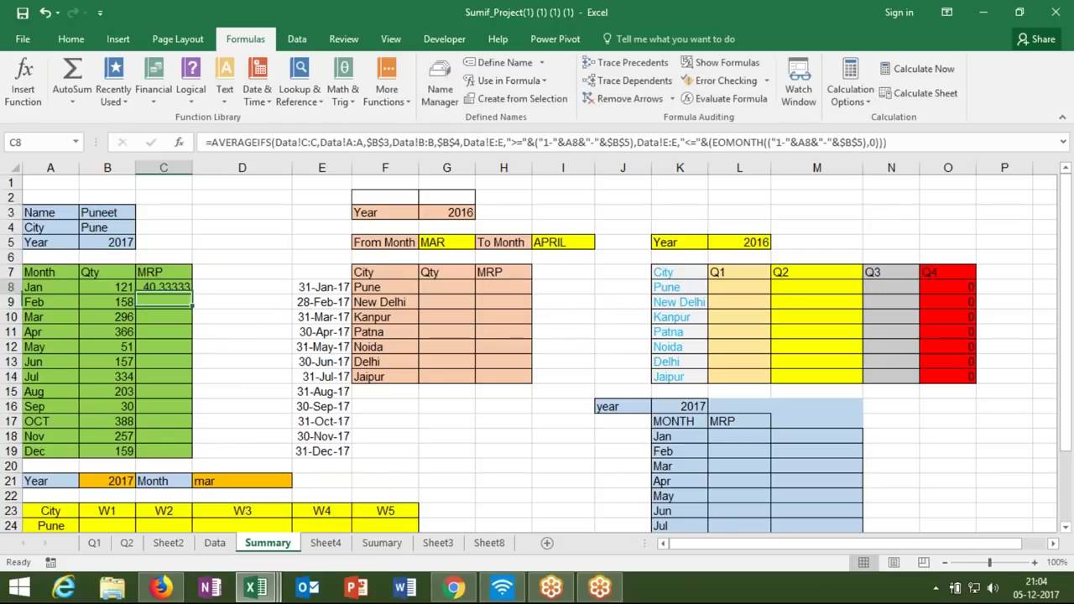
# - Clear the helper end-of-month dates in E8:E19
pyautogui.click(311, 288)
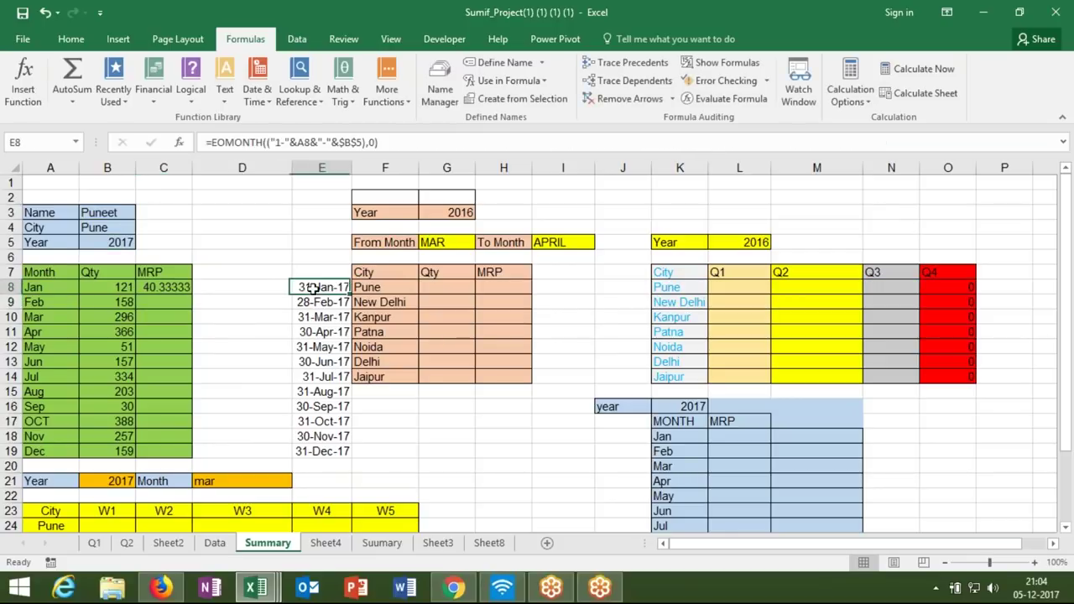
pyautogui.hotkey('ctrl', 'shift', 'Down')
pyautogui.press('Delete')
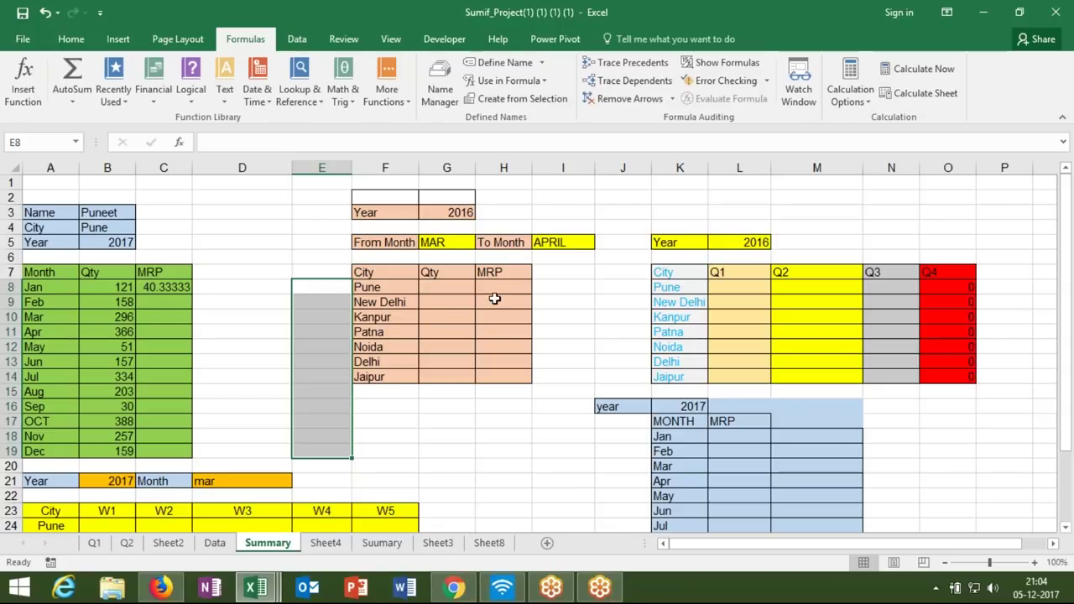
pyautogui.click(458, 245)
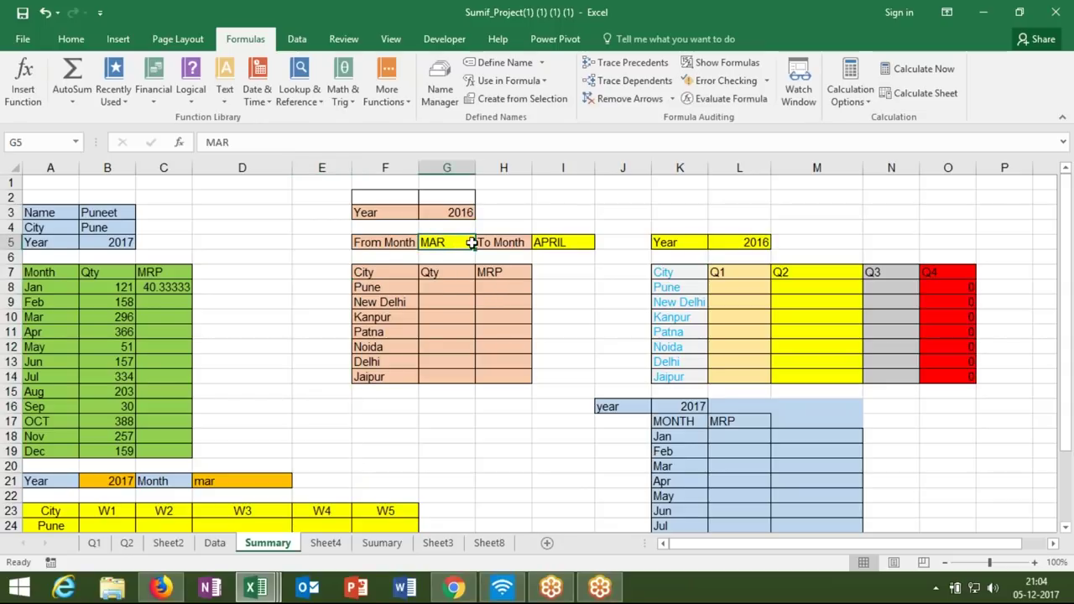
pyautogui.click(544, 240)
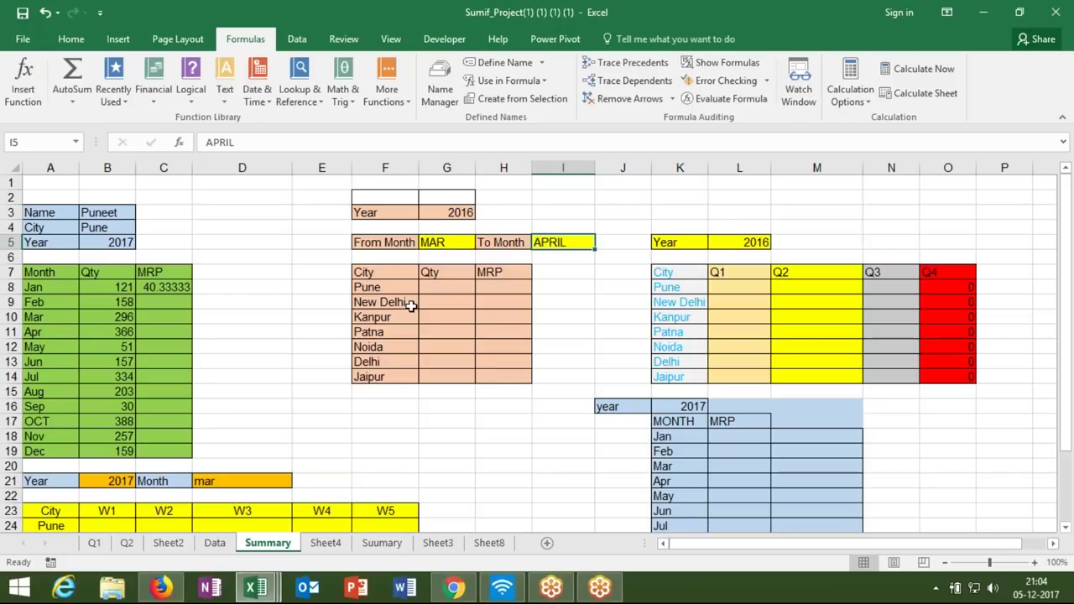
# - Fill C8's AVERAGEIFS down to C19, showing 52.66667 for Feb through 79.5 for Dec
pyautogui.doubleClick(178, 286)
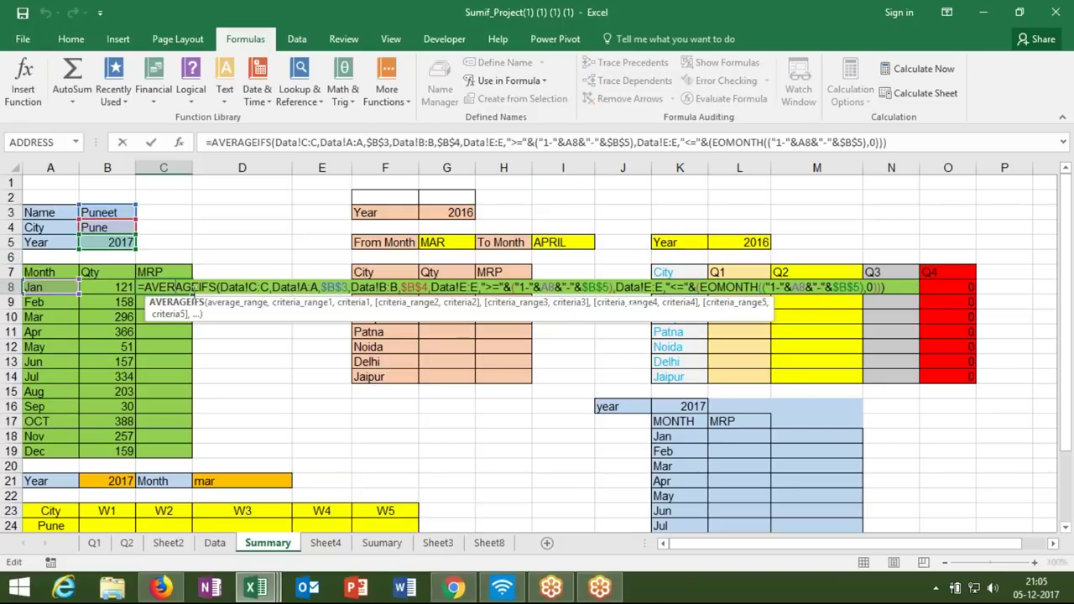
pyautogui.press('Escape')
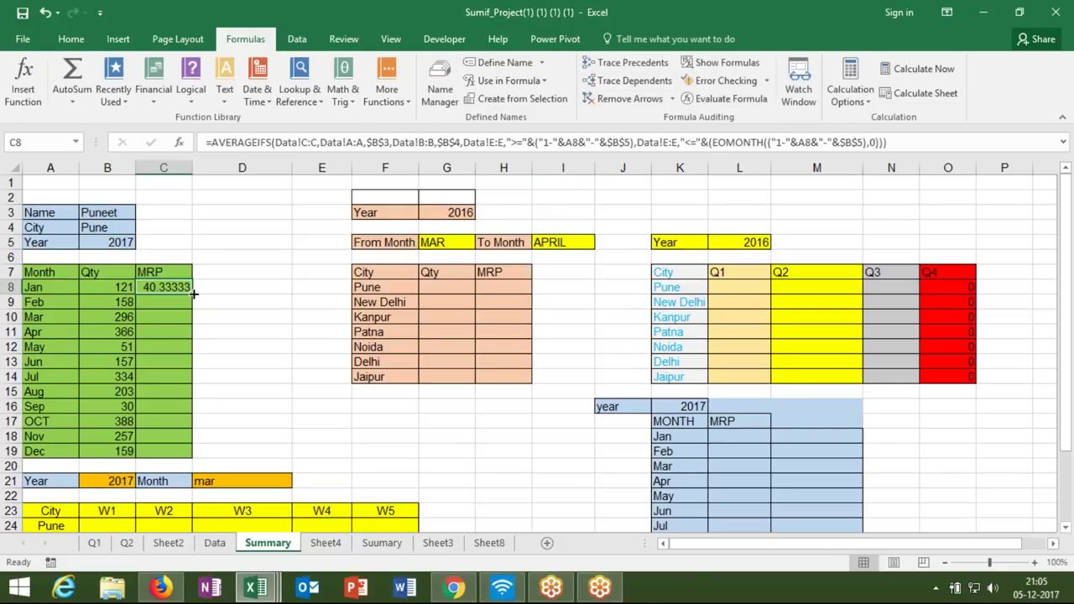
pyautogui.doubleClick(192, 293)
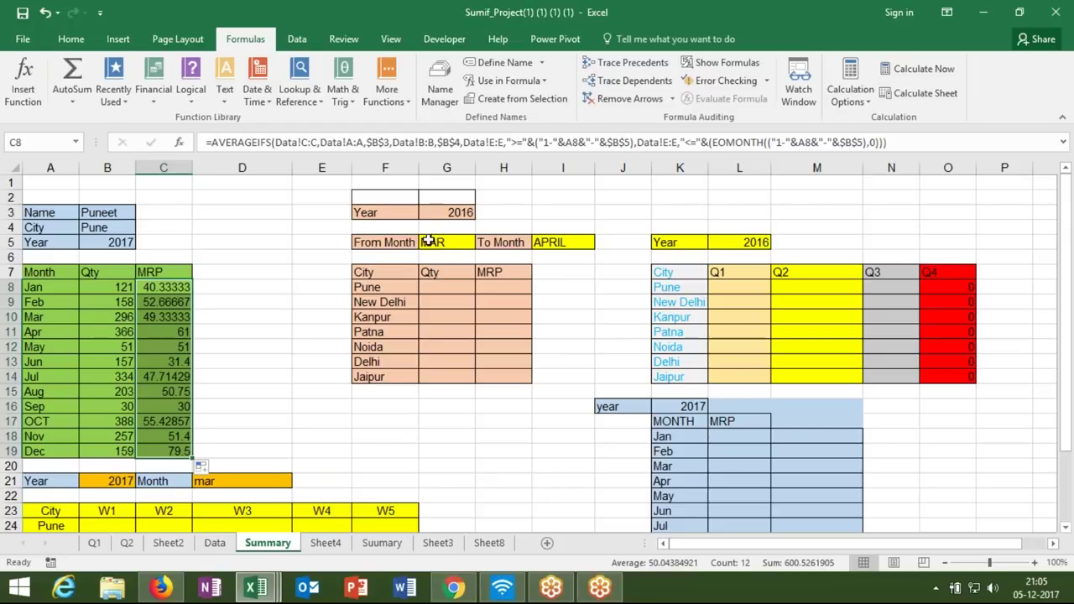
pyautogui.click(432, 243)
# - Enter ="1-"&G5&"-"&G3 in G6 to get the From start date 1-MAR-2016
pyautogui.click(572, 244)
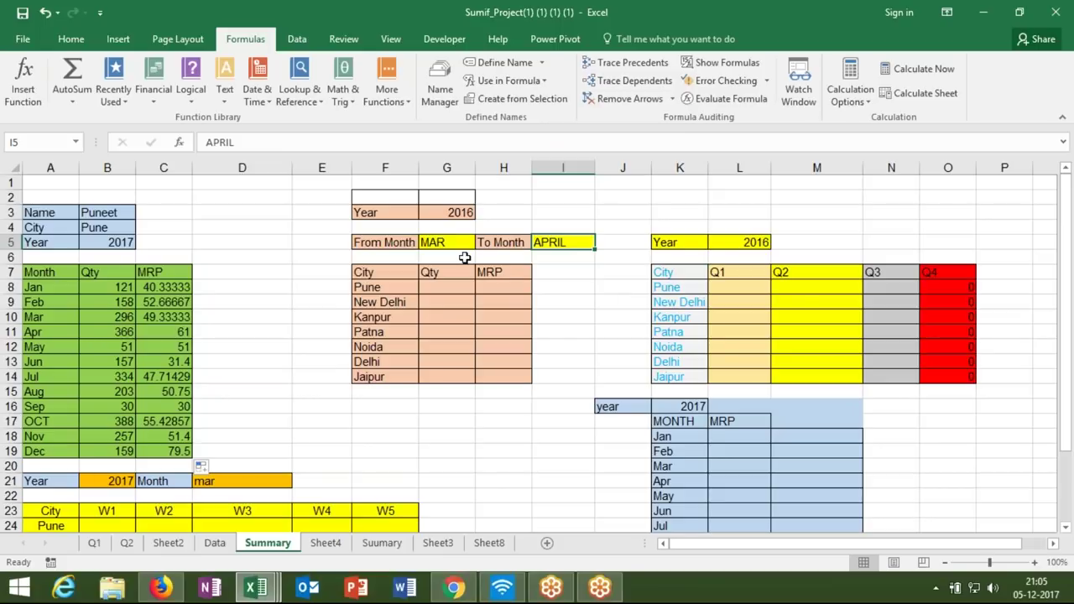
pyautogui.click(465, 258)
pyautogui.write('=')
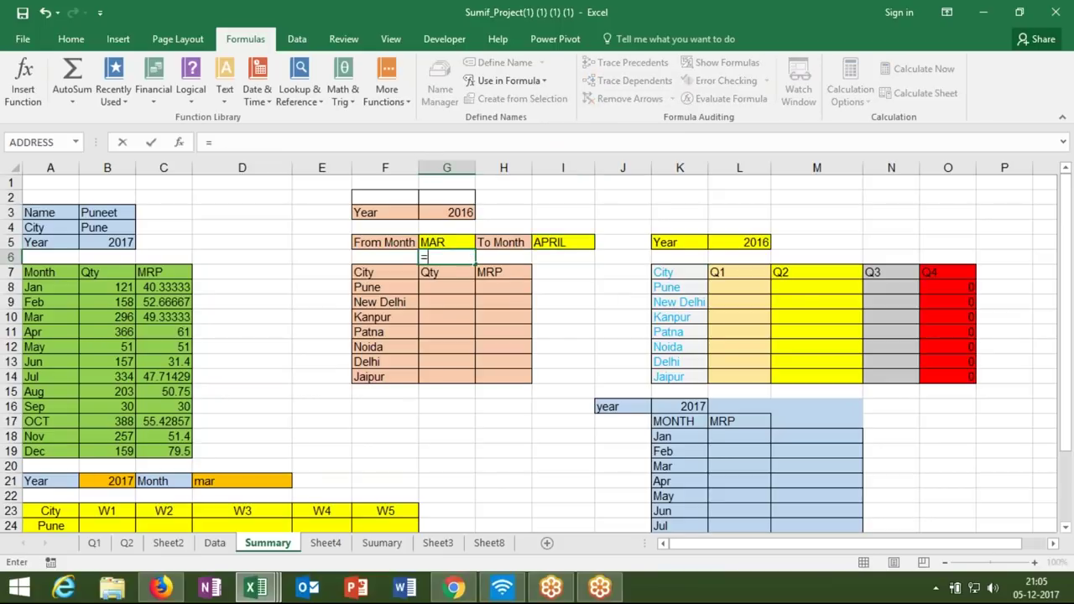
pyautogui.write('"')
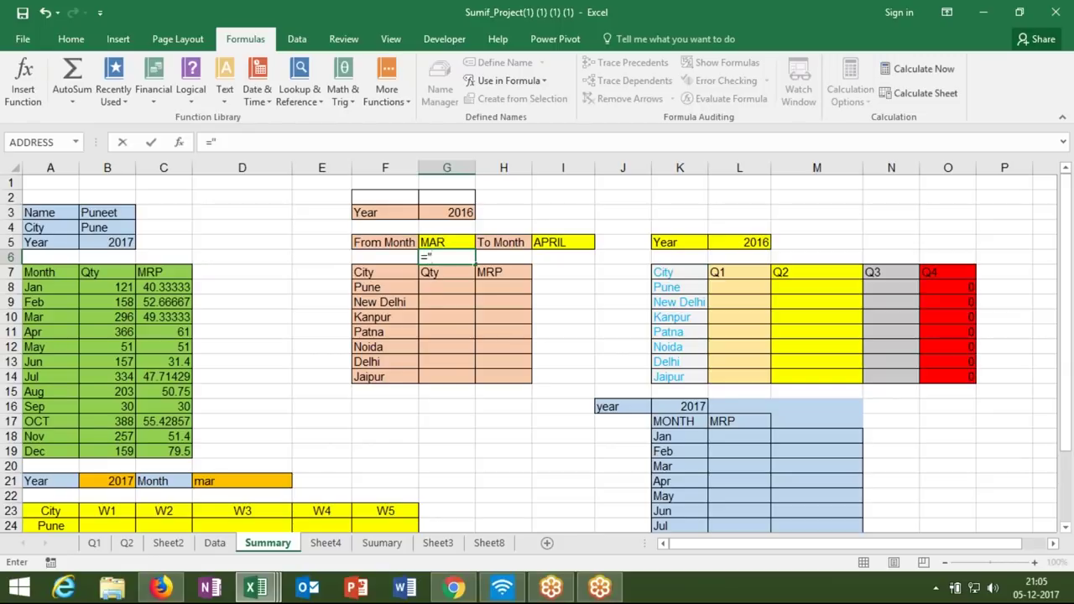
pyautogui.write('1-"&')
pyautogui.click(447, 241)
pyautogui.write(',')
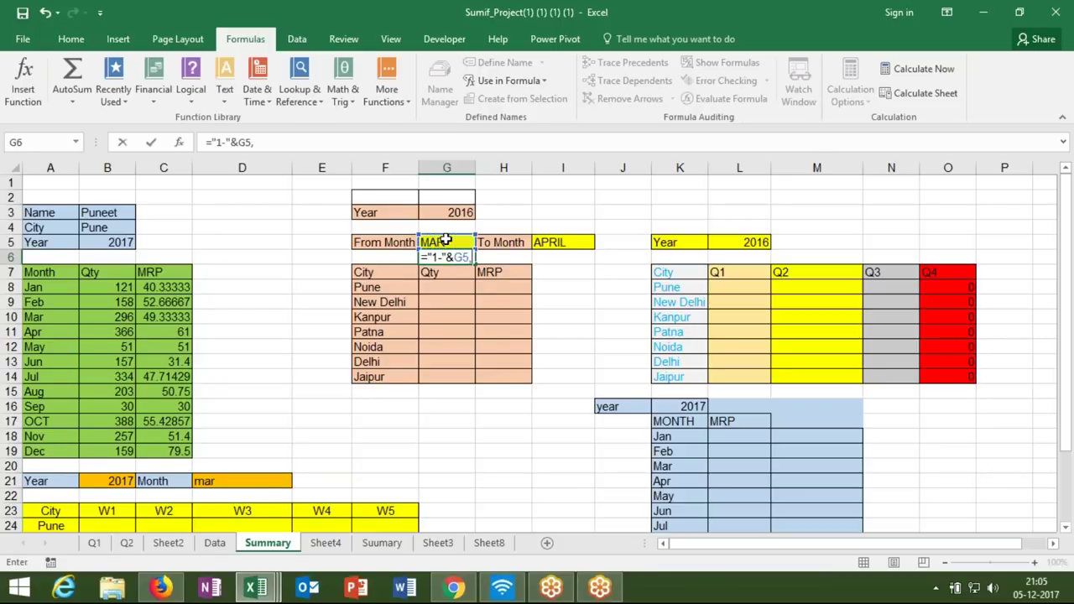
pyautogui.press('BackSpace')
pyautogui.write('&')
pyautogui.write('"-"&')
pyautogui.click(452, 212)
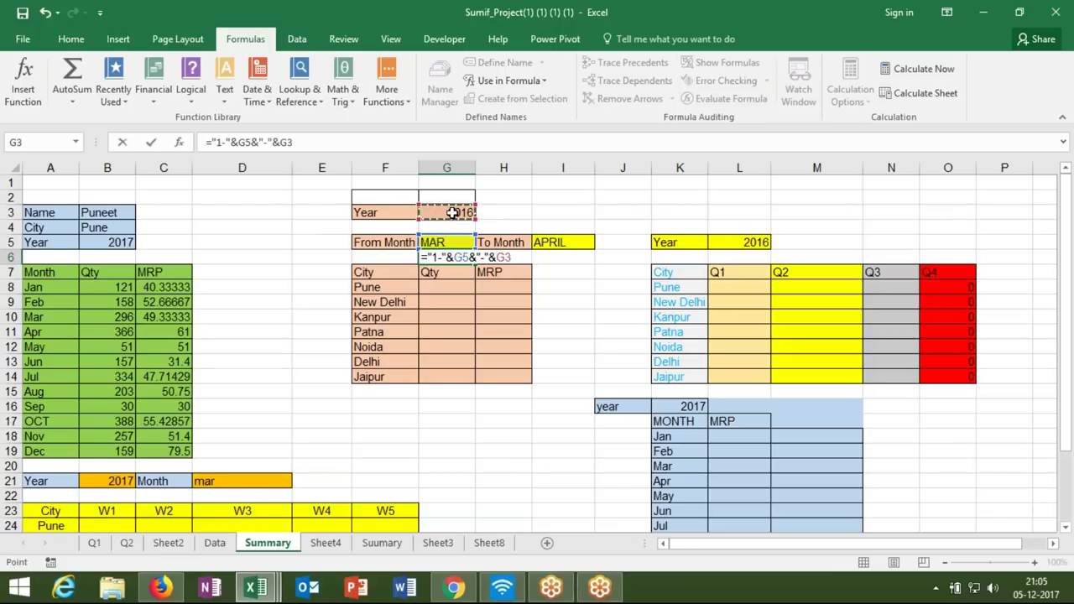
pyautogui.press('Return')
pyautogui.press('Up')
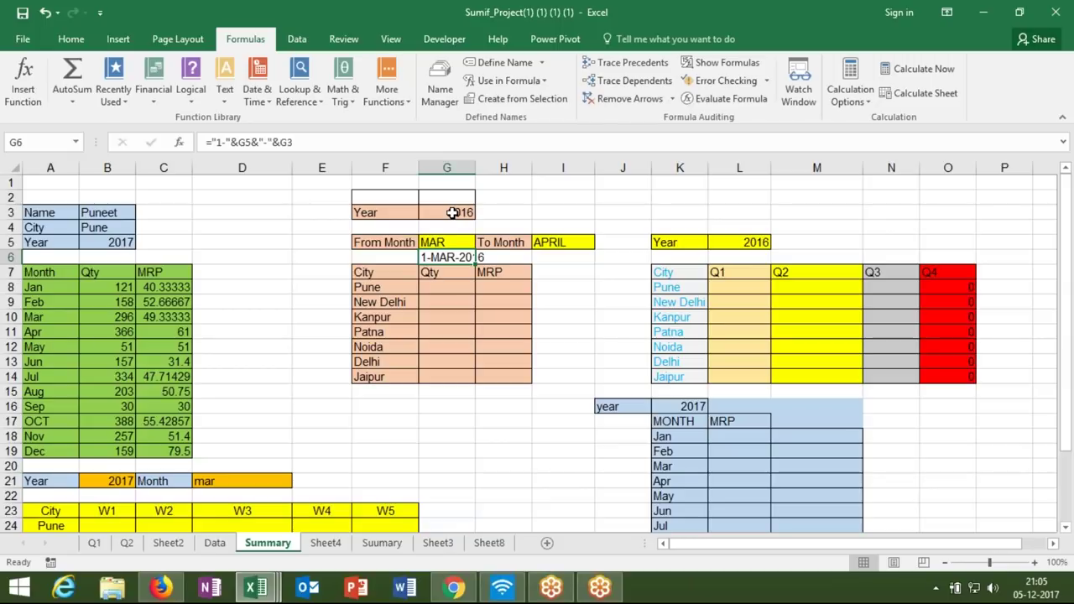
pyautogui.press('Right')
pyautogui.press('Right')
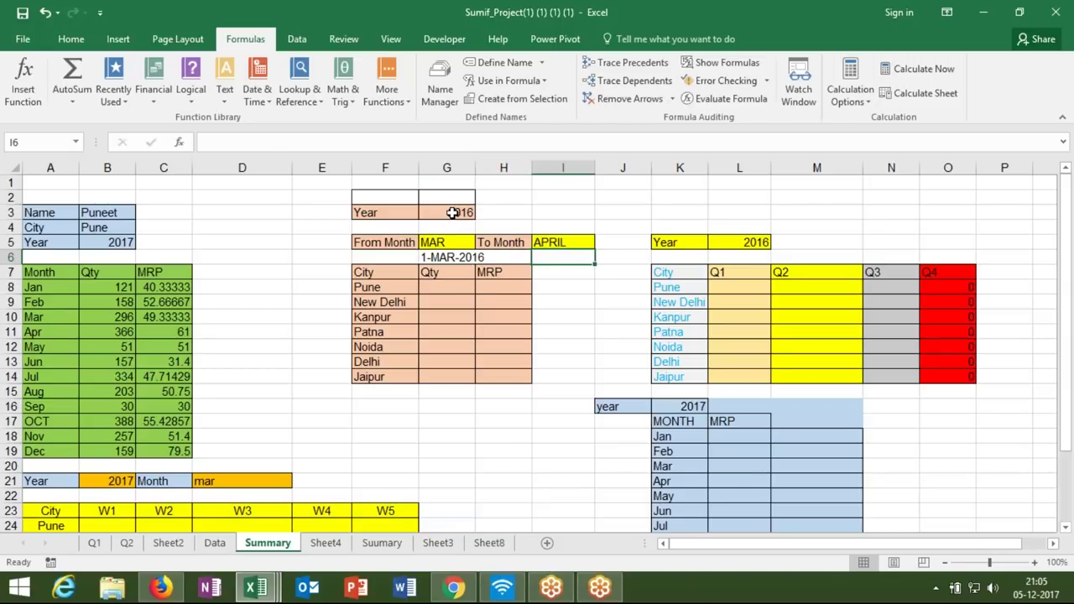
# - Make the G3 year and G5 month references in G6's formula absolute
pyautogui.click(446, 255)
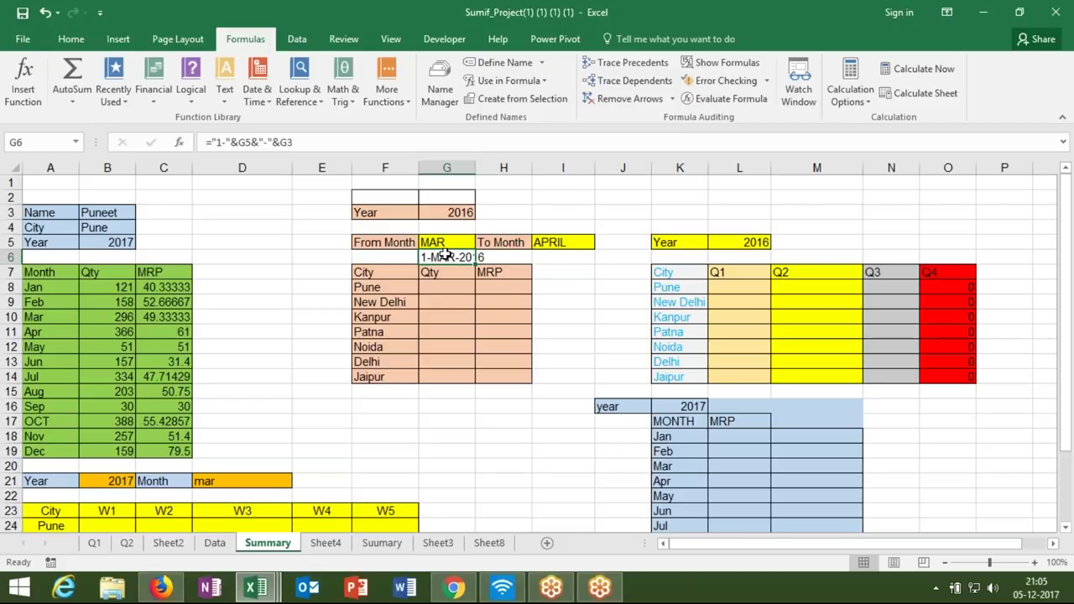
pyautogui.click(288, 140)
pyautogui.press('F4')
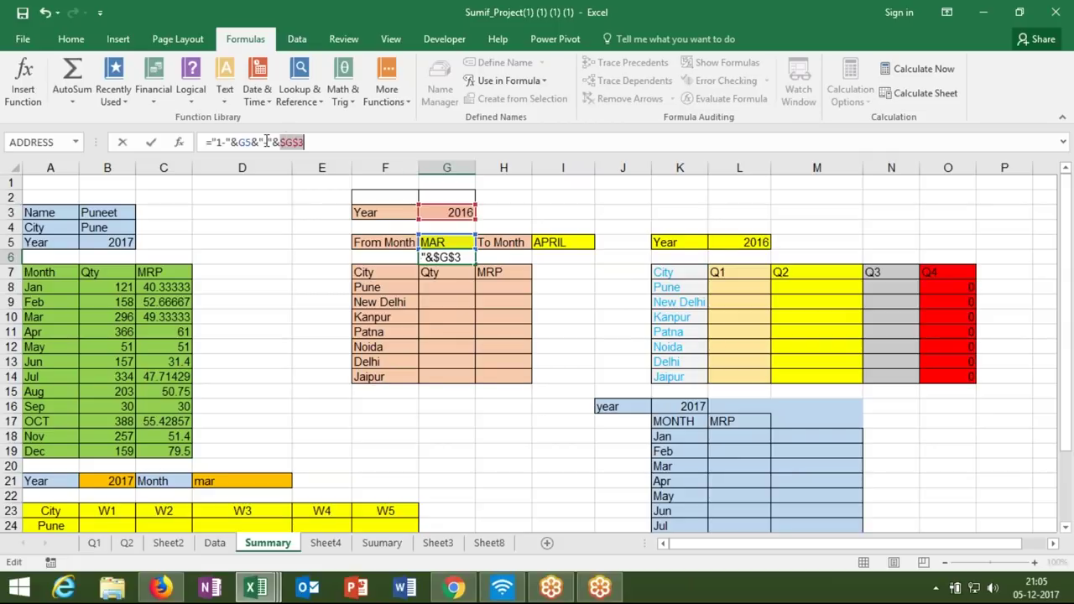
pyautogui.click(245, 142)
pyautogui.press('F4')
pyautogui.press('Return')
# - Copy the start-date formula to I6 and point its month at APRIL in I5
pyautogui.press('Up')
pyautogui.hotkey('ctrl', 'c')
pyautogui.press('Right')
pyautogui.press('Right')
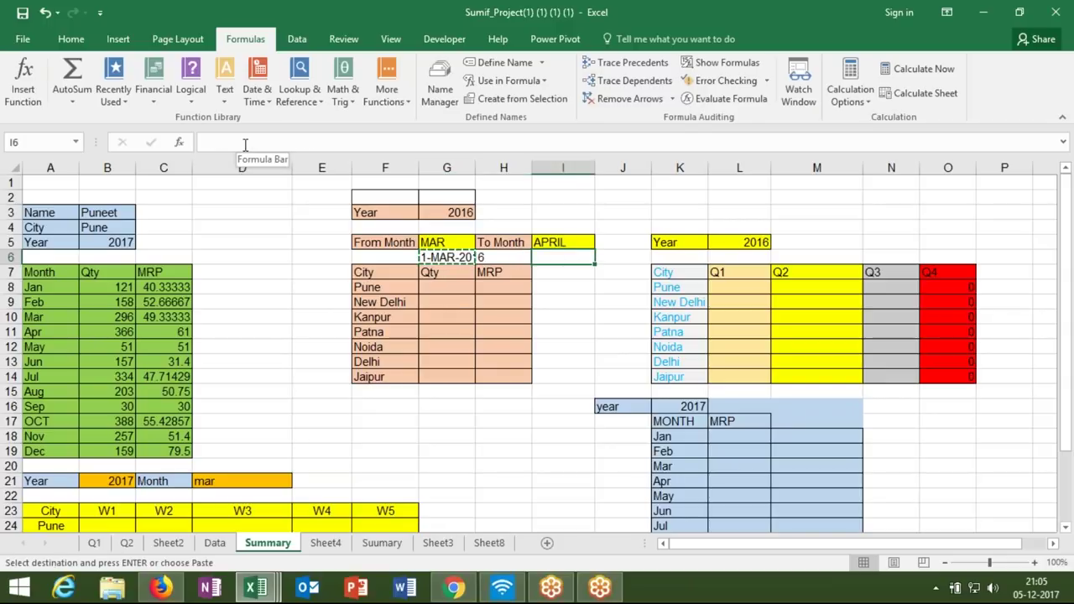
pyautogui.press('Return')
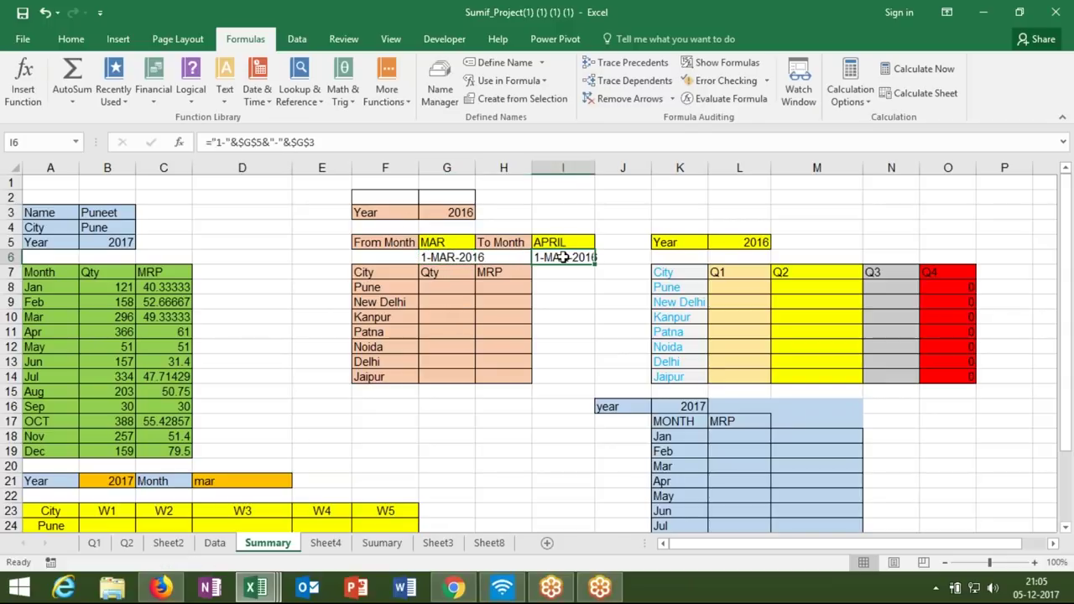
pyautogui.doubleClick(559, 257)
pyautogui.click(546, 244)
pyautogui.press('Return')
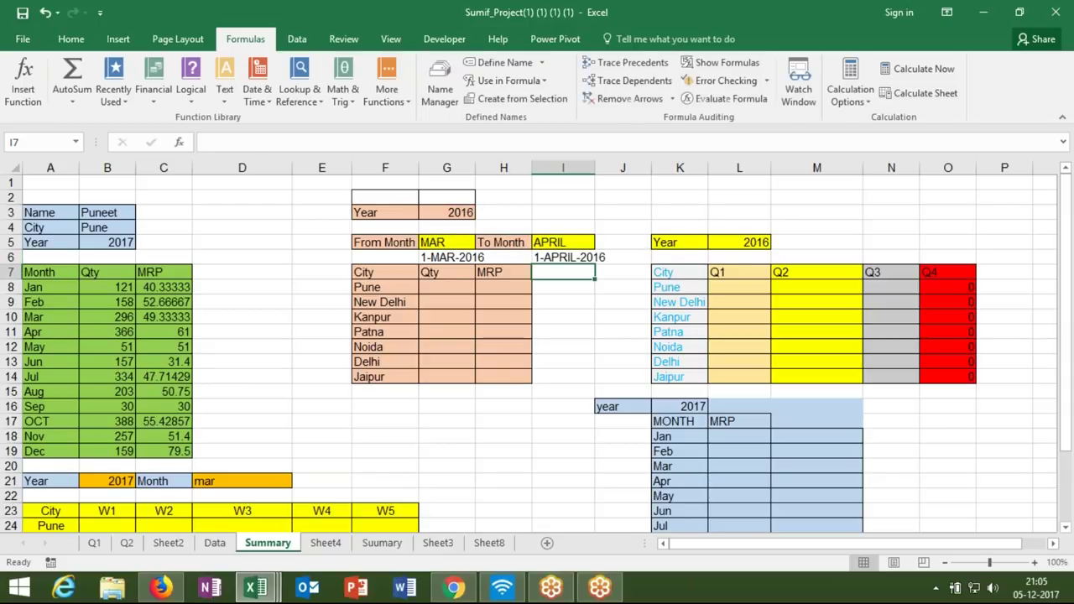
pyautogui.press('Up')
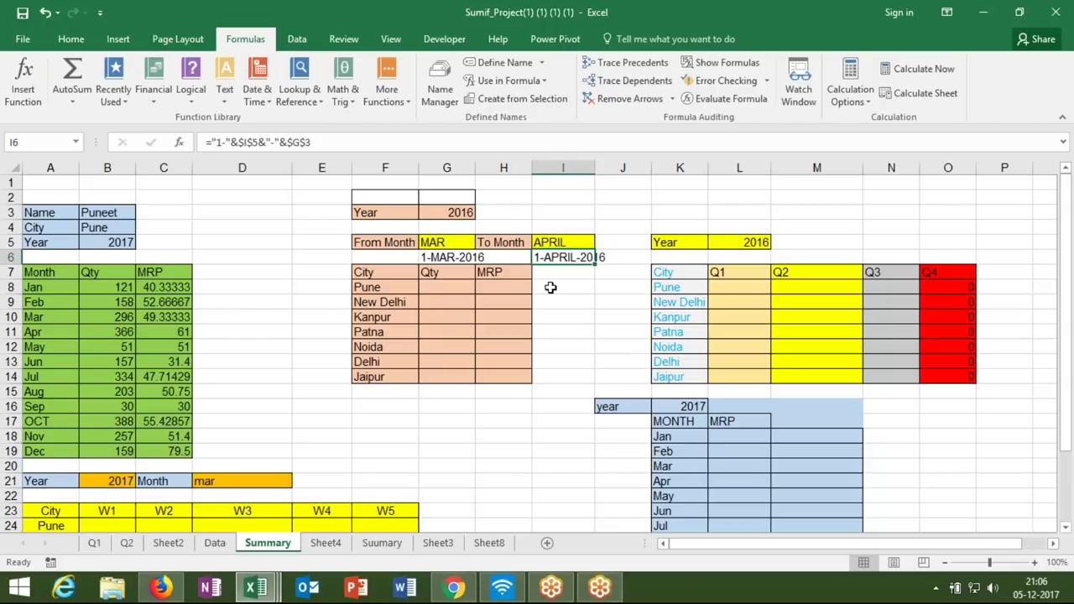
# - Wrap I6's formula in EOMONTH(...,0) and format it as a date, showing 30-Apr-16
pyautogui.click(211, 141)
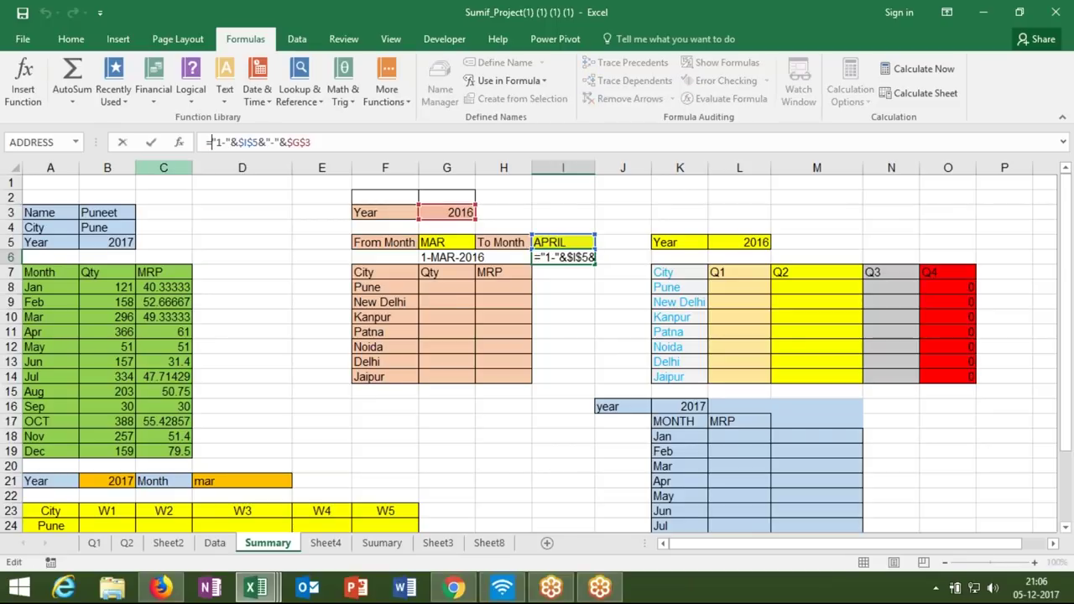
pyautogui.write('eo')
pyautogui.press('Tab')
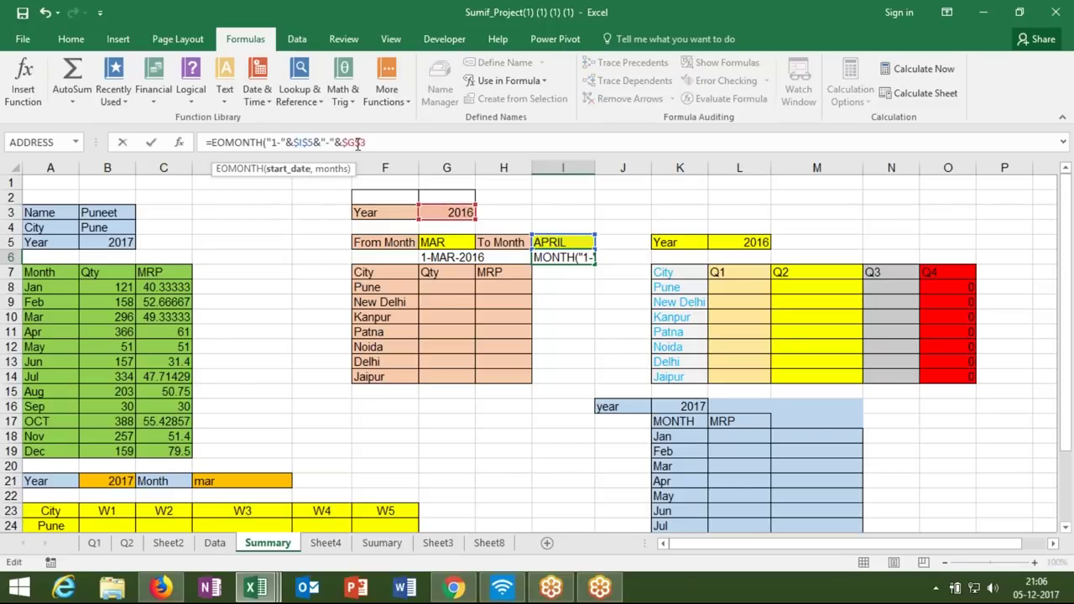
pyautogui.write(',')
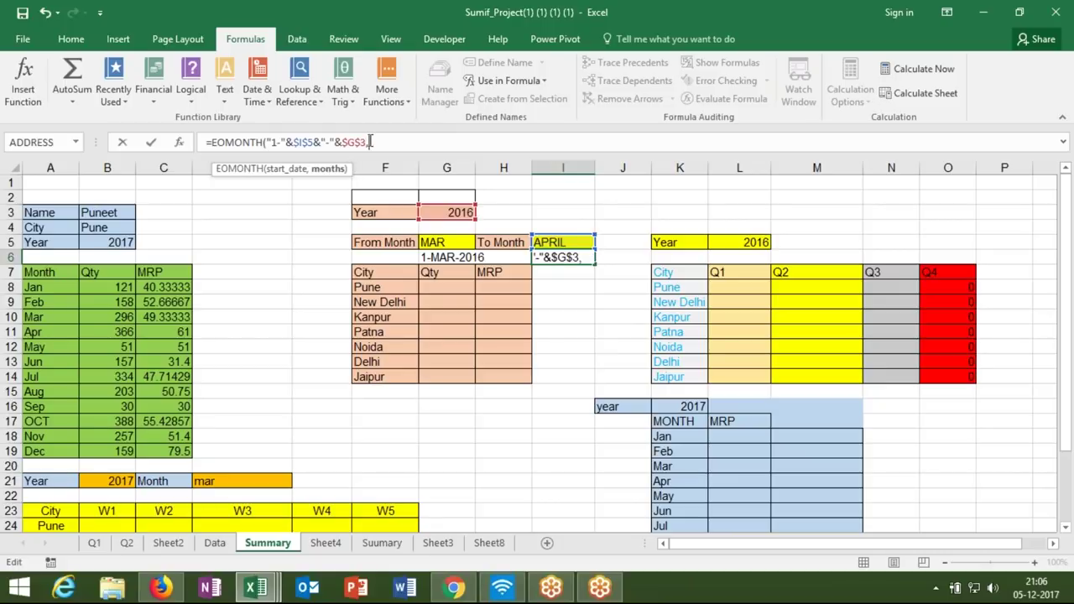
pyautogui.write('0')
pyautogui.hotkey('ctrl', 'Return')
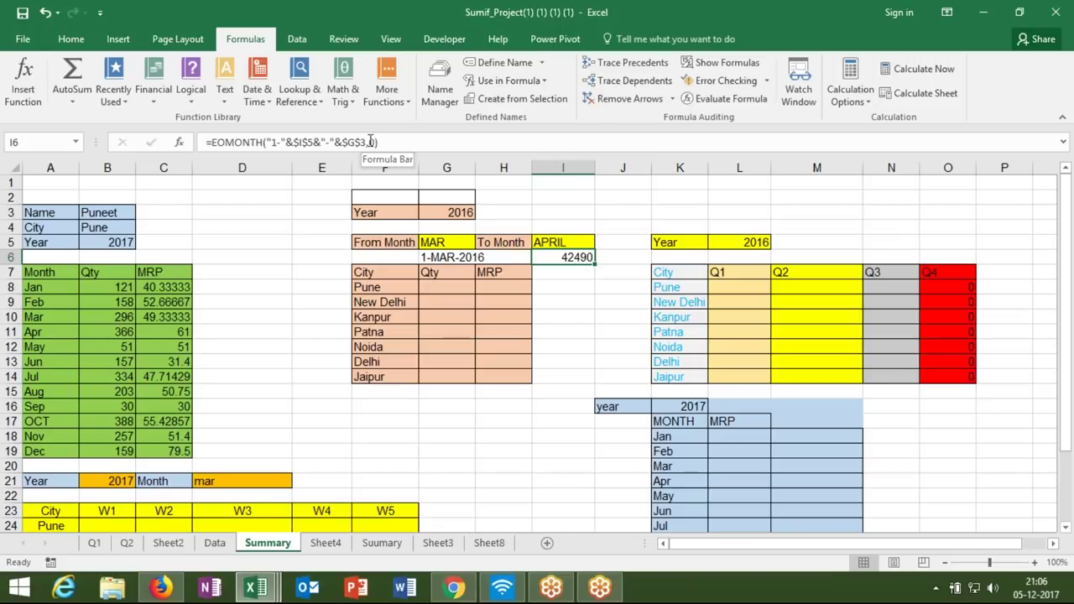
pyautogui.hotkey('ctrl', 'shift', '3')
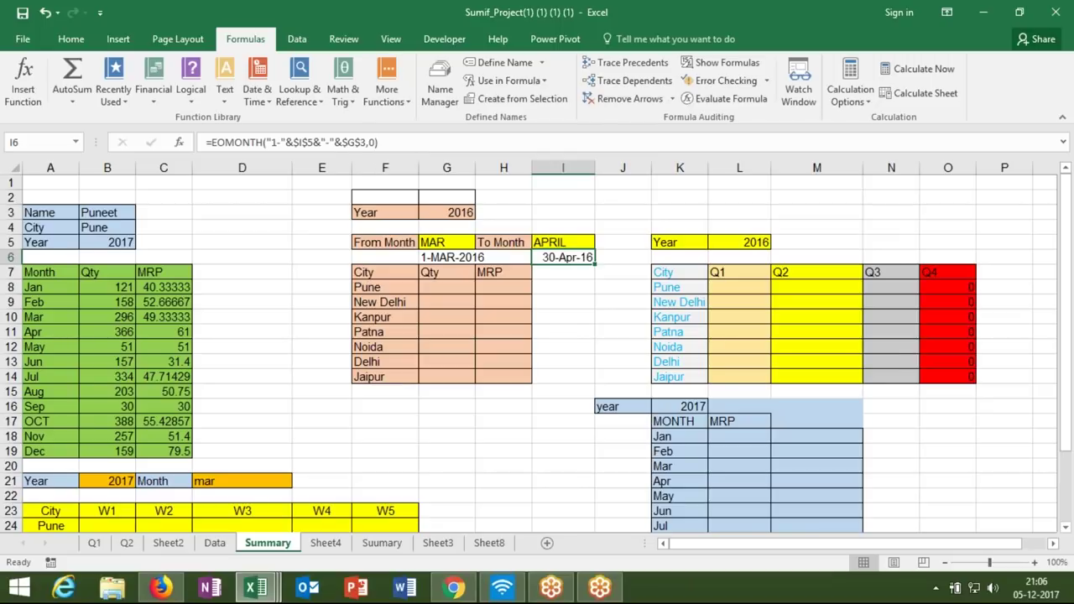
# - Start a SUMIFS in G8 summing Data!C:C where Data!B:B matches the city Pune in F8
pyautogui.click(429, 286)
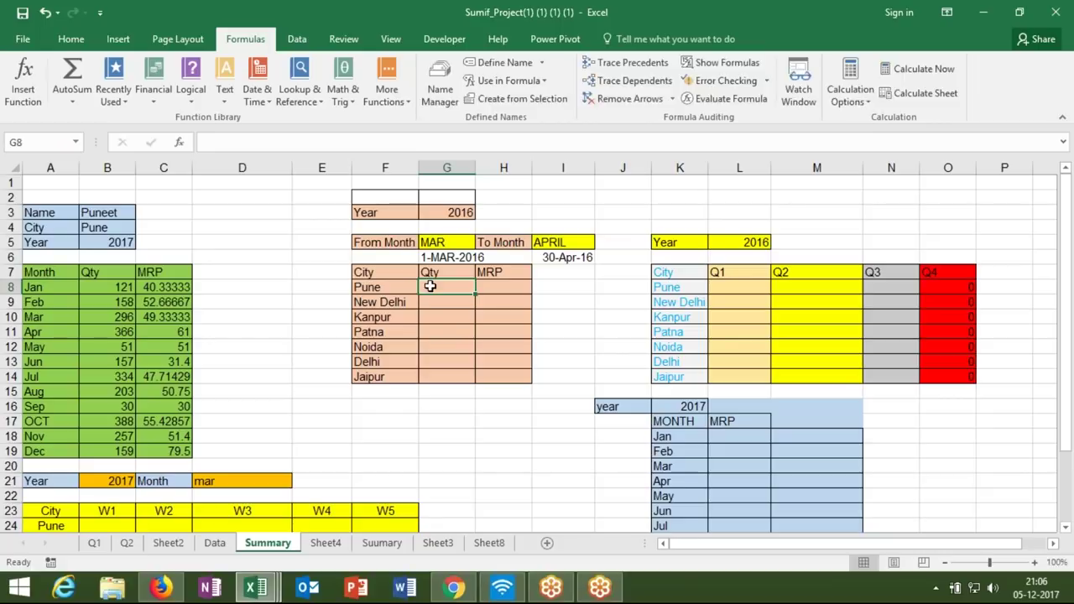
pyautogui.write('=sum')
pyautogui.press('Down')
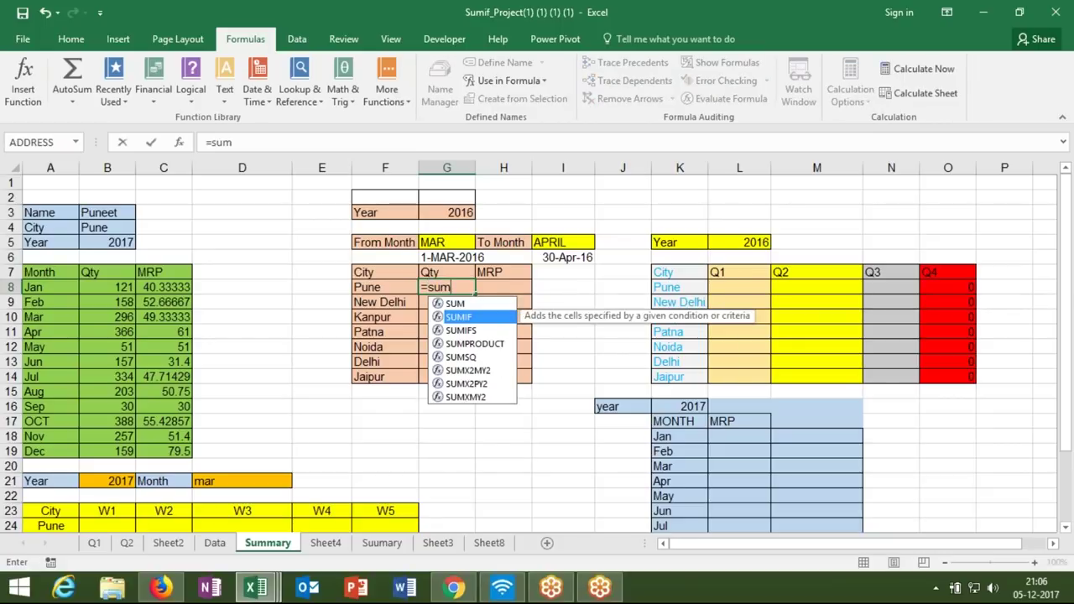
pyautogui.press('Down')
pyautogui.press('Tab')
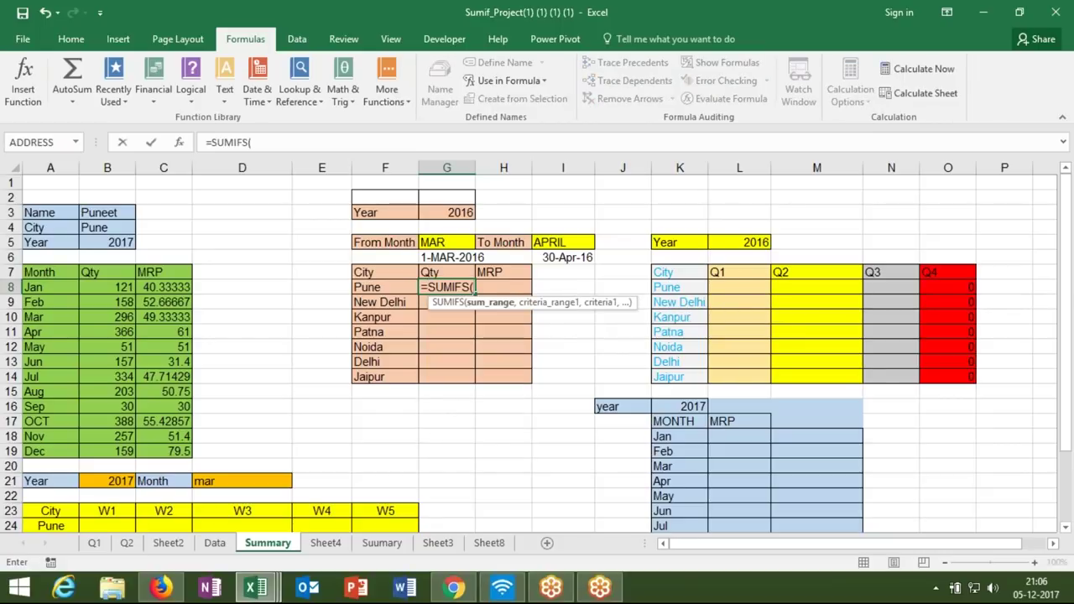
pyautogui.click(223, 549)
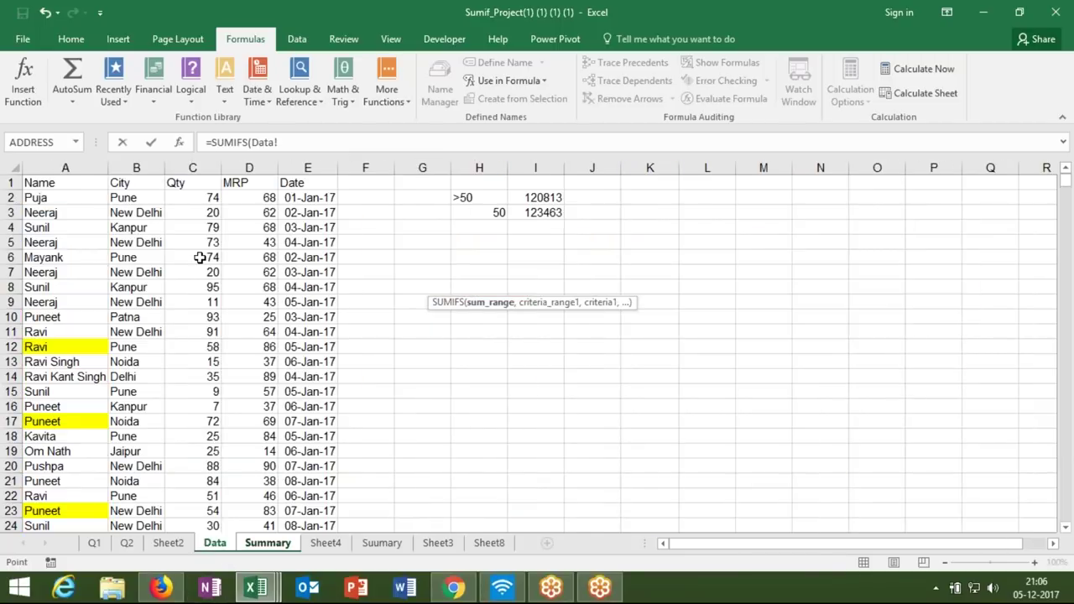
pyautogui.click(199, 169)
pyautogui.write(',')
pyautogui.click(153, 168)
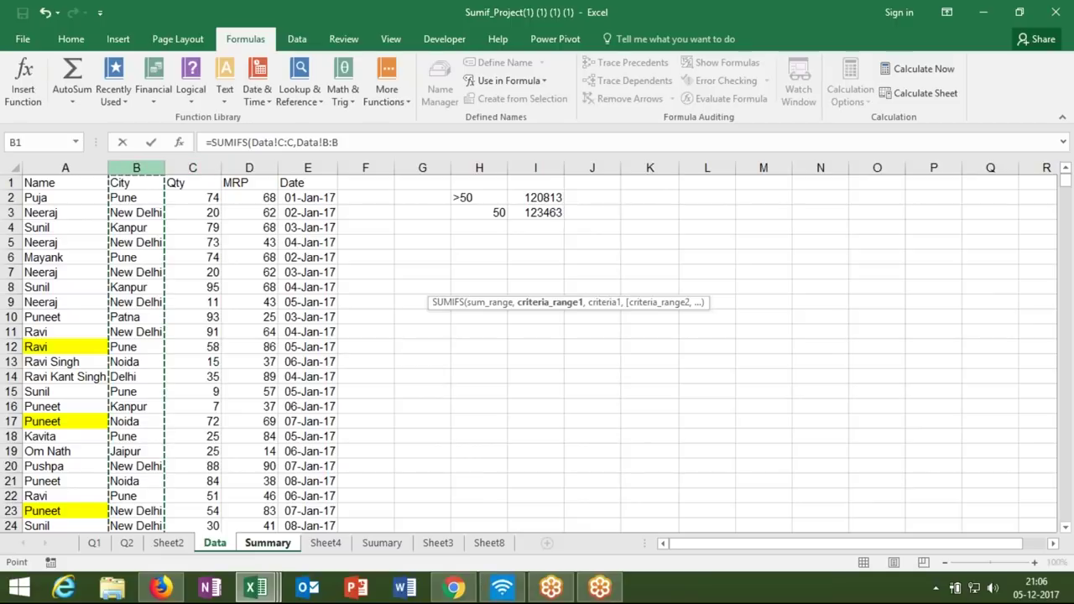
pyautogui.write(',')
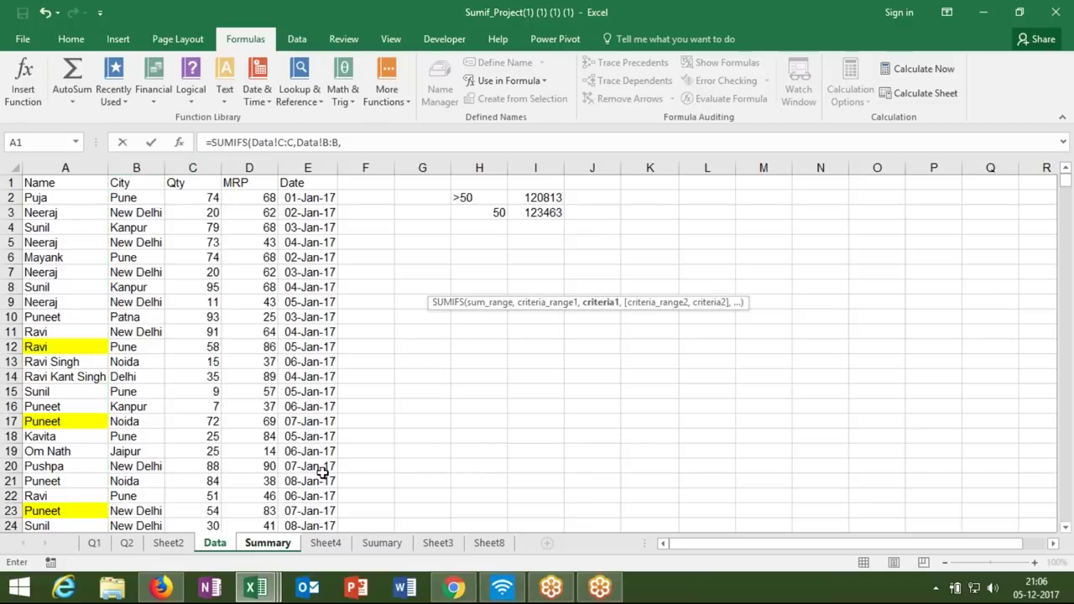
pyautogui.click(268, 545)
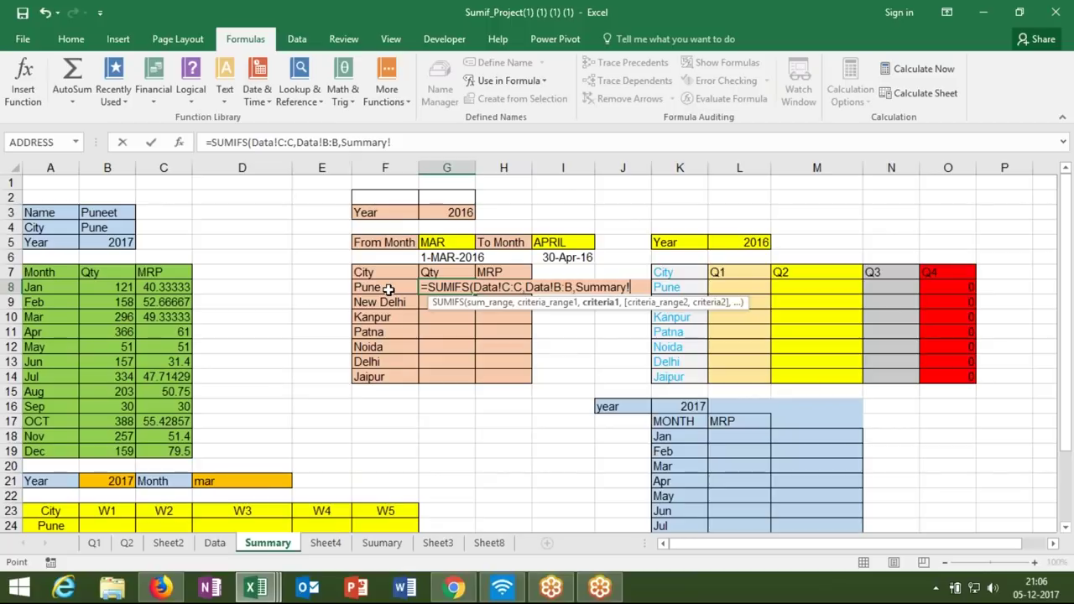
pyautogui.click(388, 289)
pyautogui.write(',')
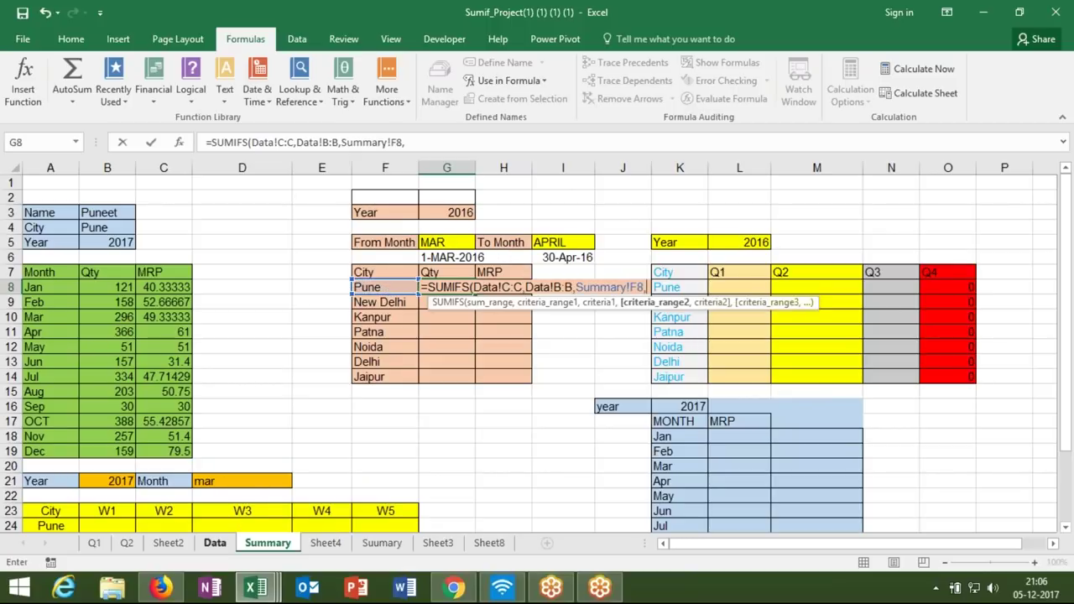
# - Add Data!E:E date criteria, comparing the first against the From date in G6
pyautogui.click(220, 546)
pyautogui.click(307, 168)
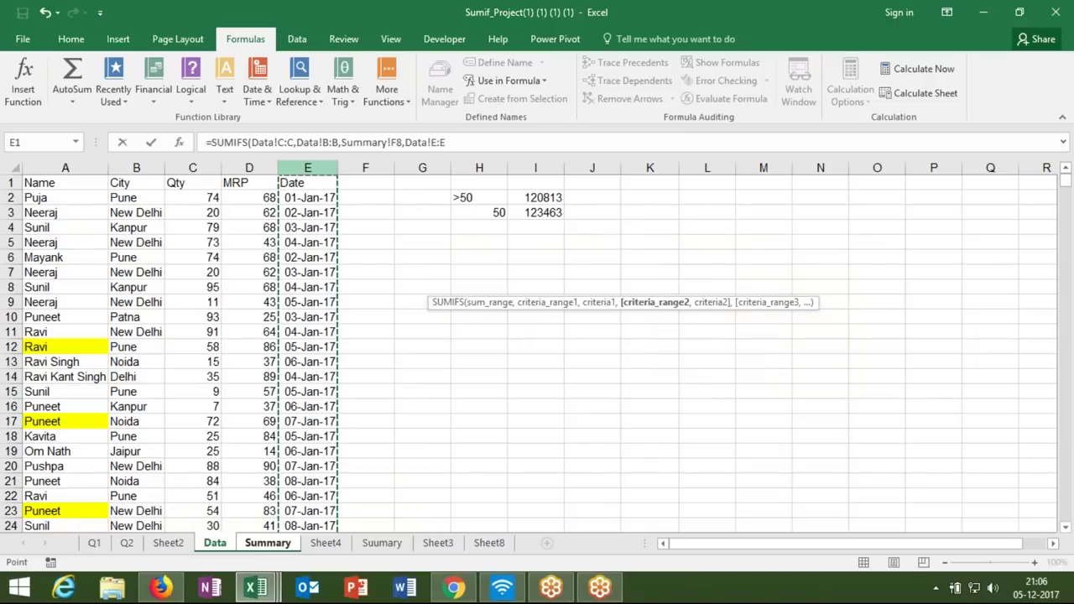
pyautogui.write(',">="')
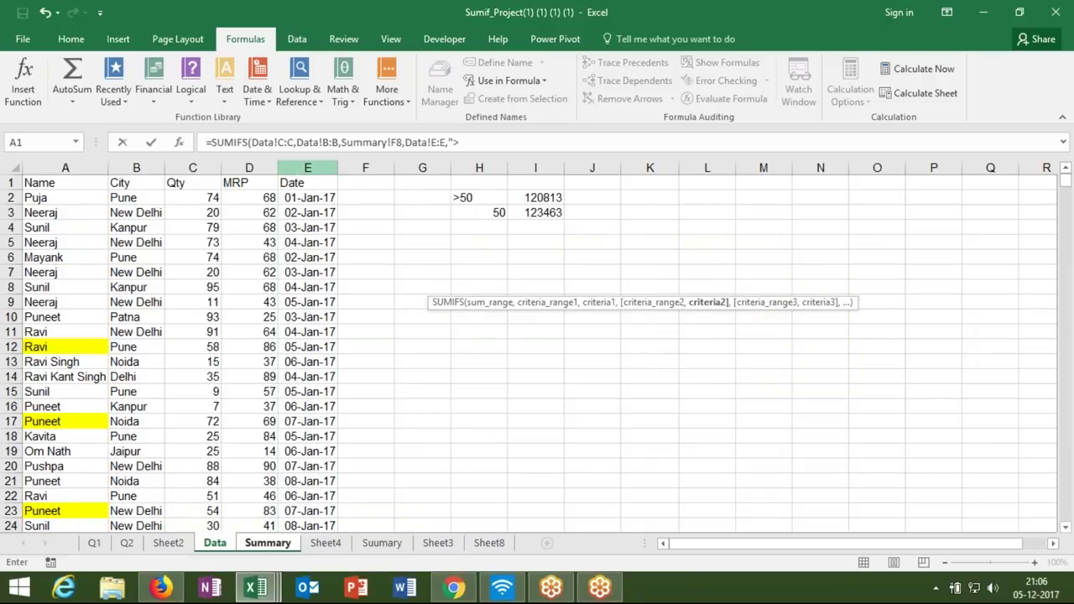
pyautogui.write('&Summary!')
pyautogui.click(270, 543)
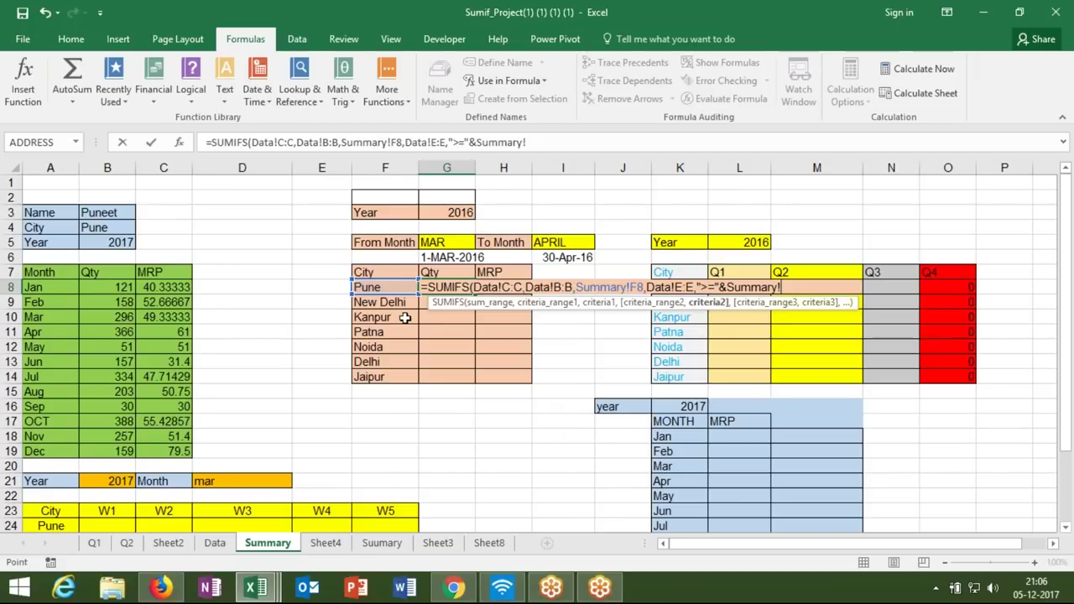
pyautogui.click(451, 258)
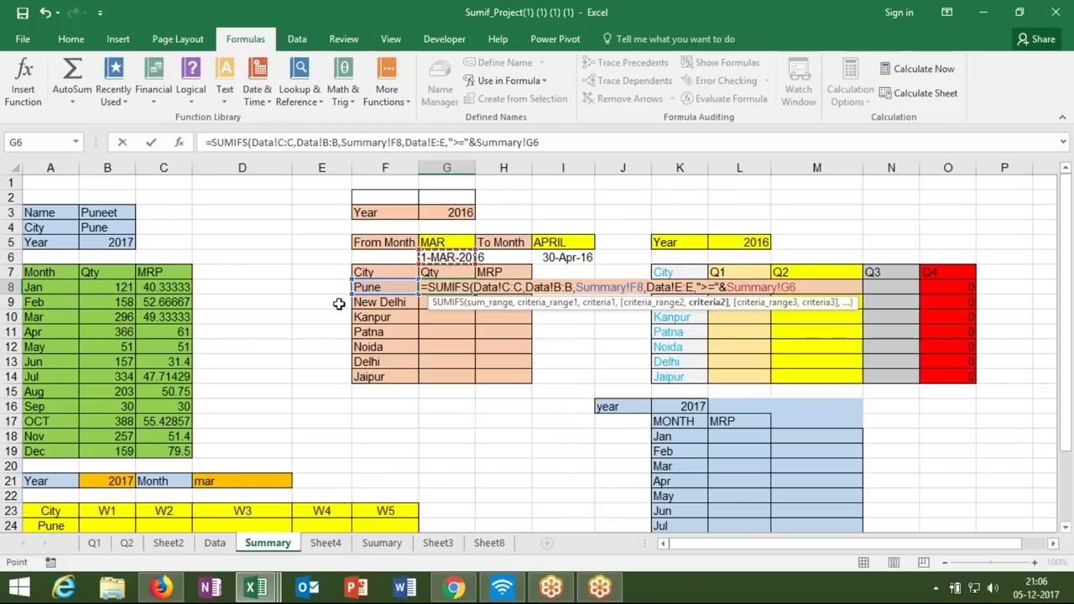
pyautogui.write(',')
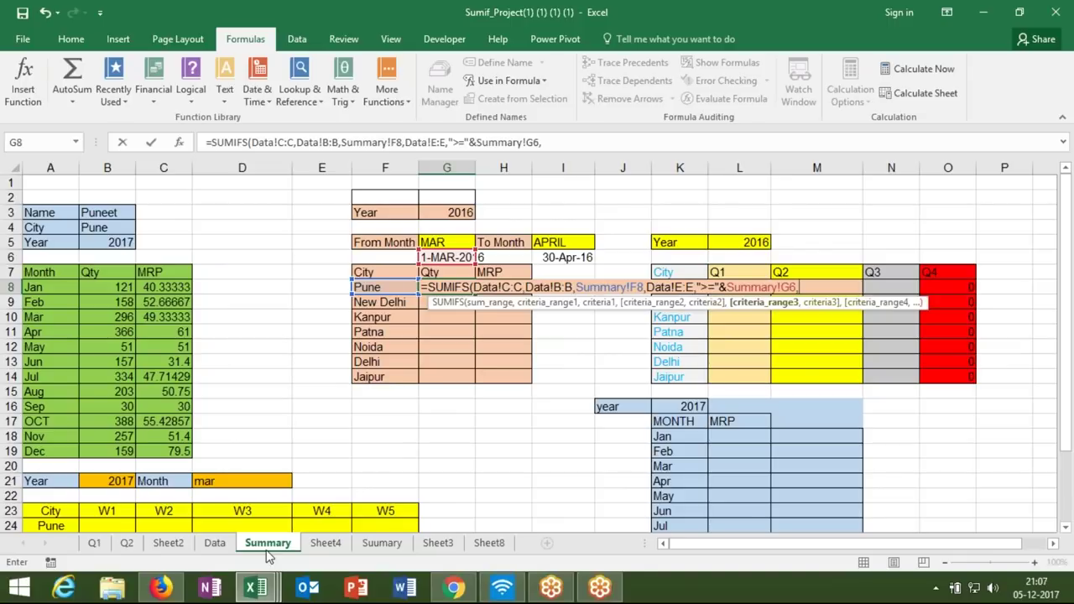
pyautogui.click(222, 544)
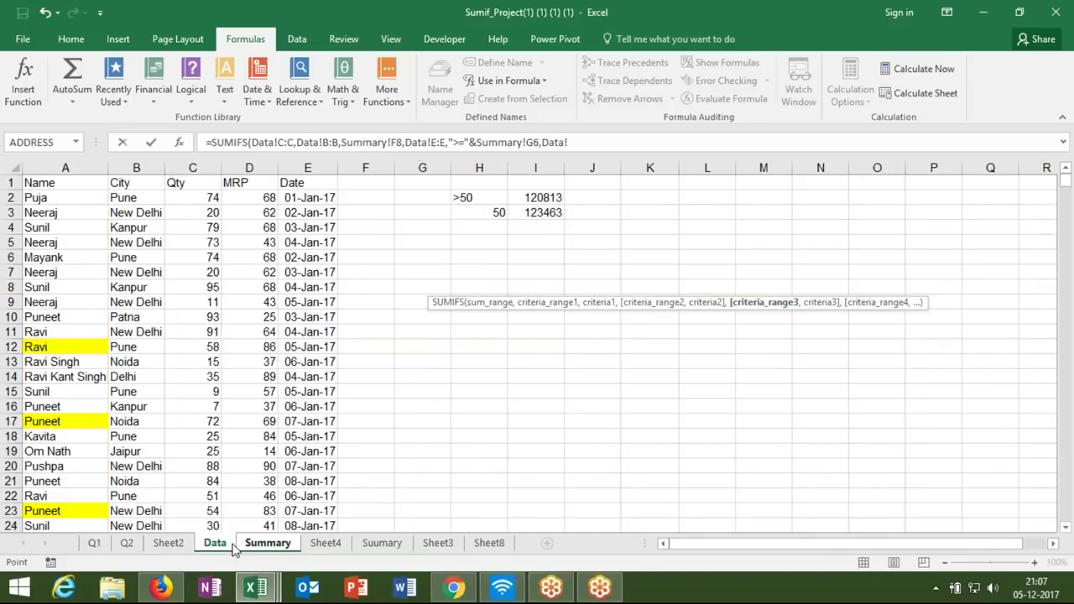
pyautogui.click(317, 168)
pyautogui.write(',')
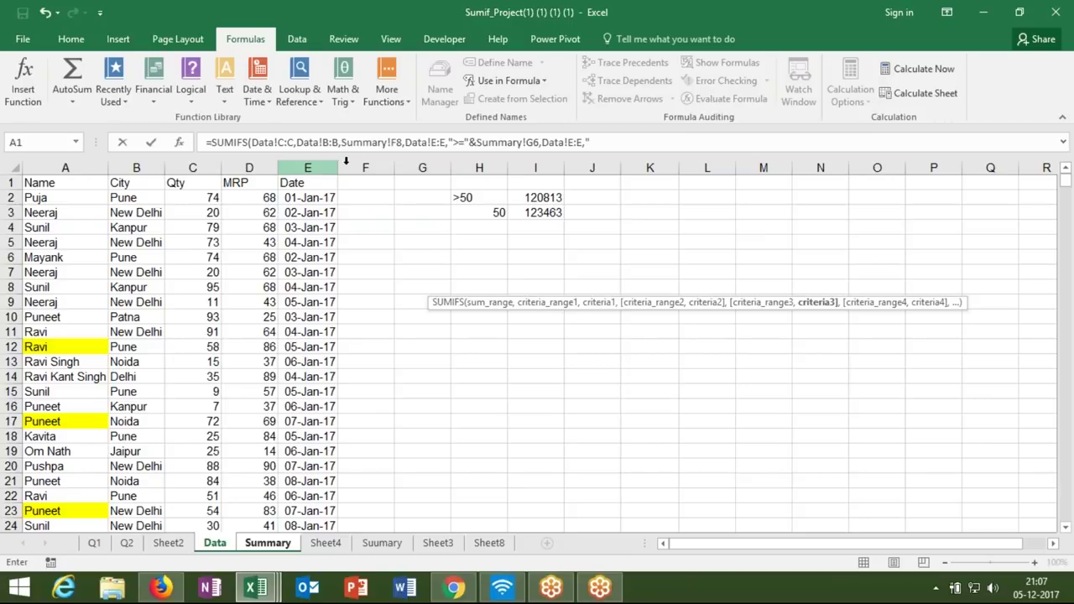
# - Change the first comparison to "<="&G6 and add ">="&I6 as the second; G8 shows 0
pyautogui.click(458, 142)
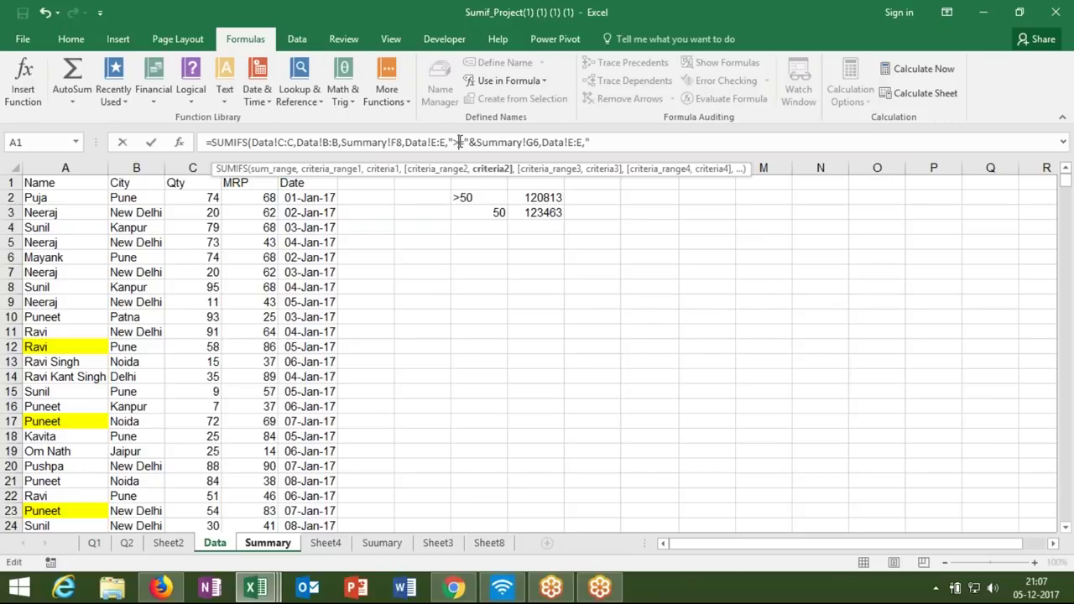
pyautogui.press('BackSpace')
pyautogui.write('<')
pyautogui.click(591, 143)
pyautogui.write('>="&')
pyautogui.click(280, 548)
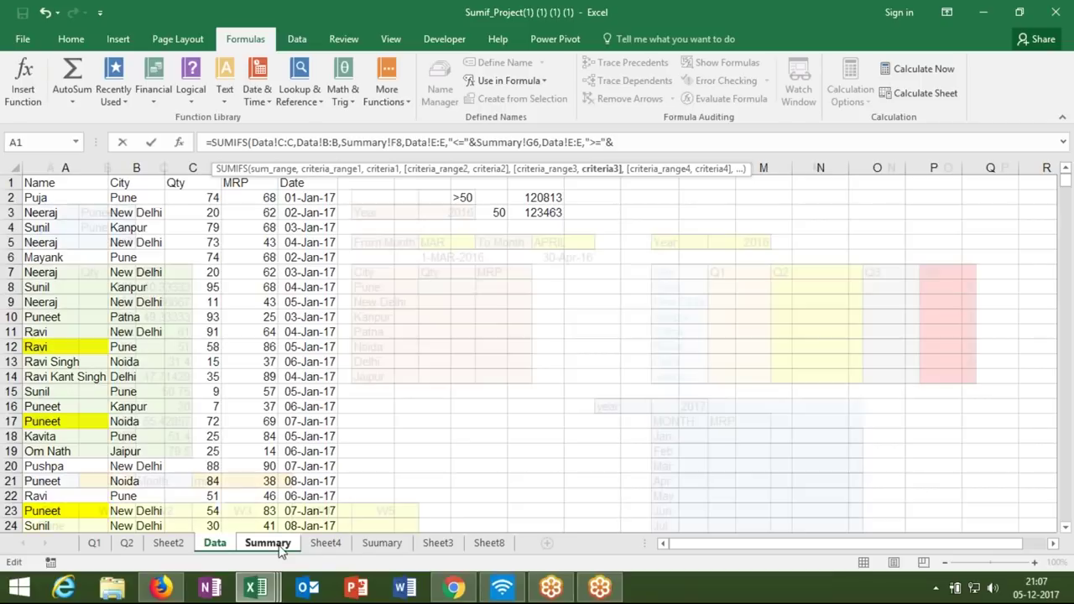
pyautogui.click(567, 258)
pyautogui.press('Return')
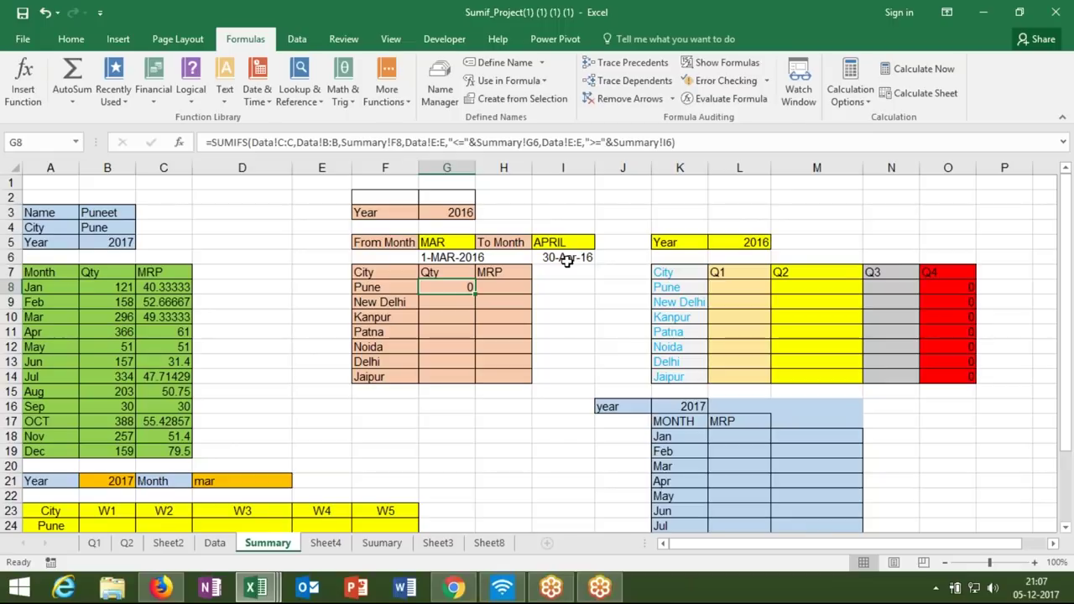
pyautogui.click(454, 212)
pyautogui.write('2017')
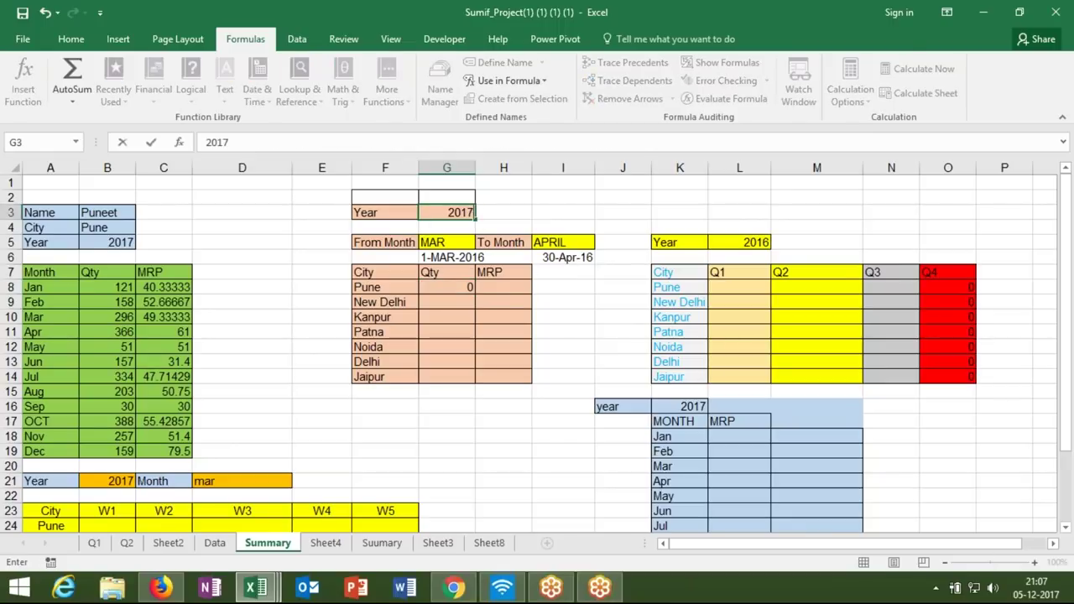
pyautogui.press('Return')
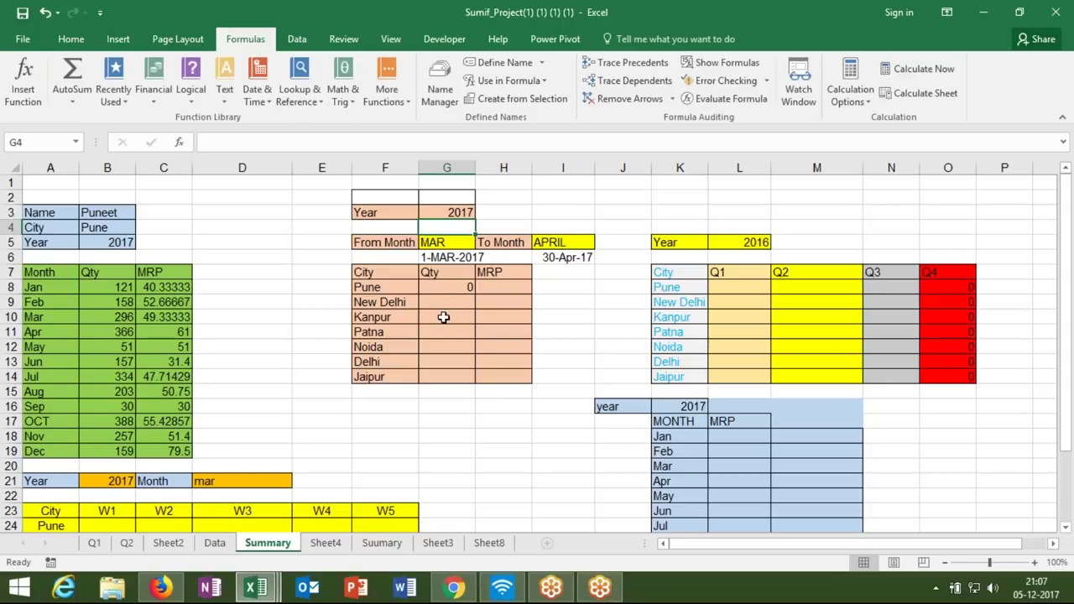
pyautogui.click(444, 288)
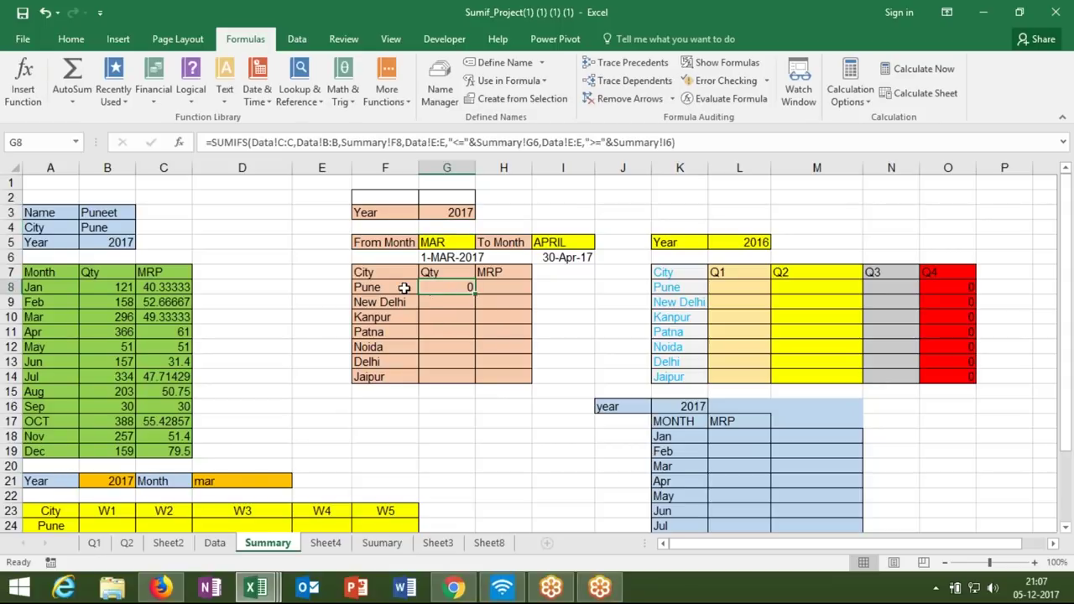
pyautogui.click(401, 287)
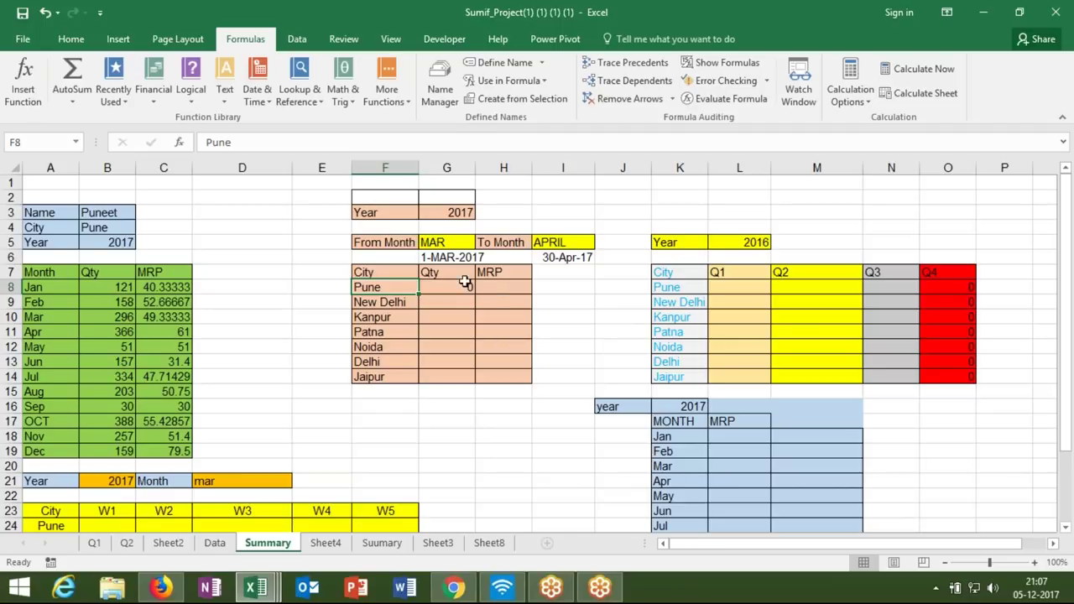
pyautogui.click(464, 287)
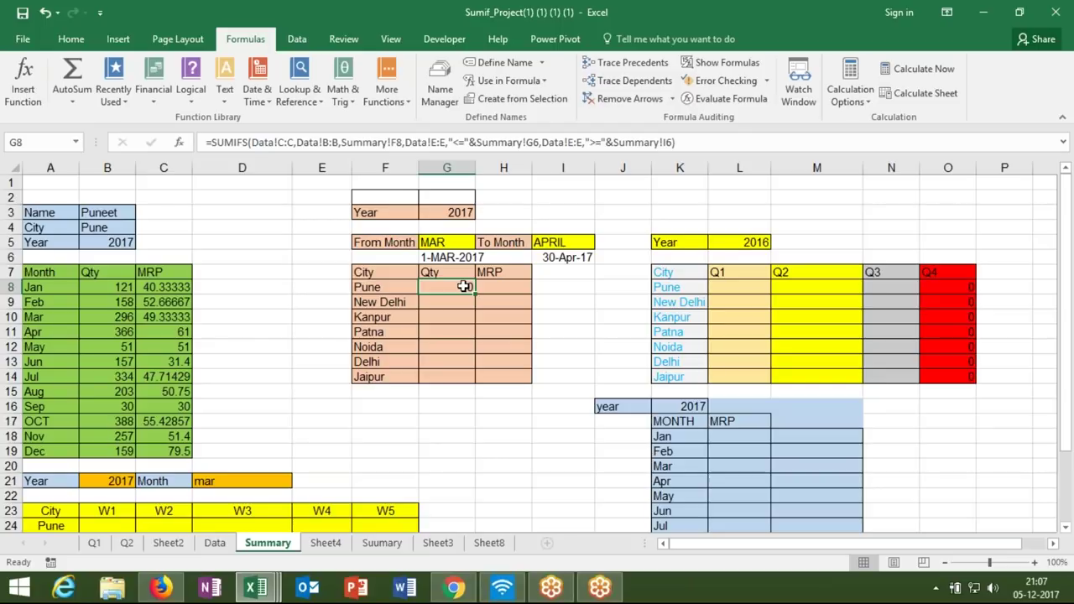
# - Correct G8's SUMIFS date criteria to ">="&G6 and "<="&I6
pyautogui.doubleClick(465, 287)
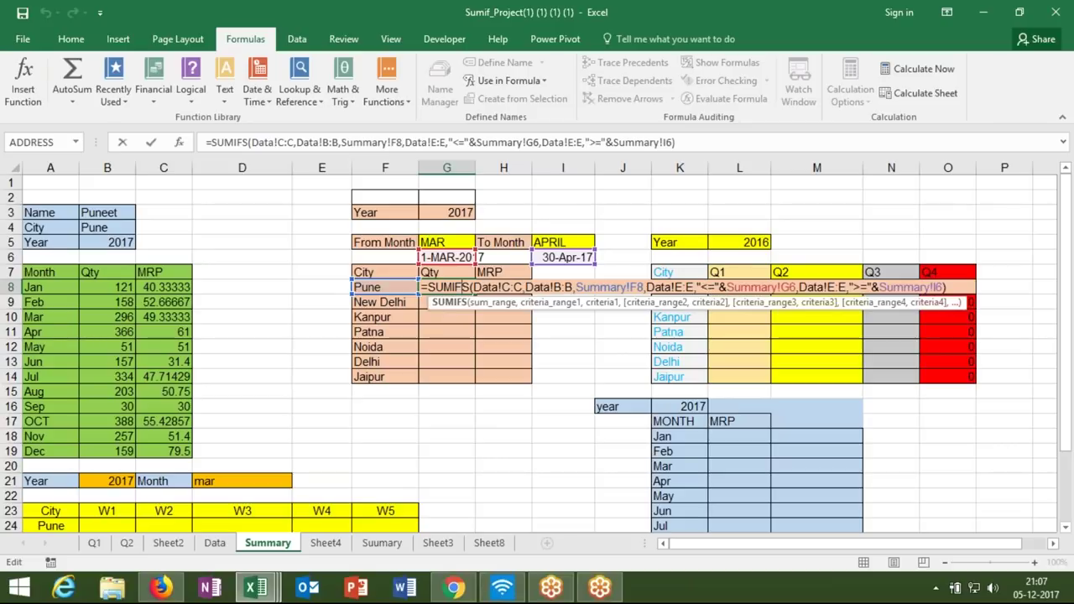
pyautogui.click(457, 143)
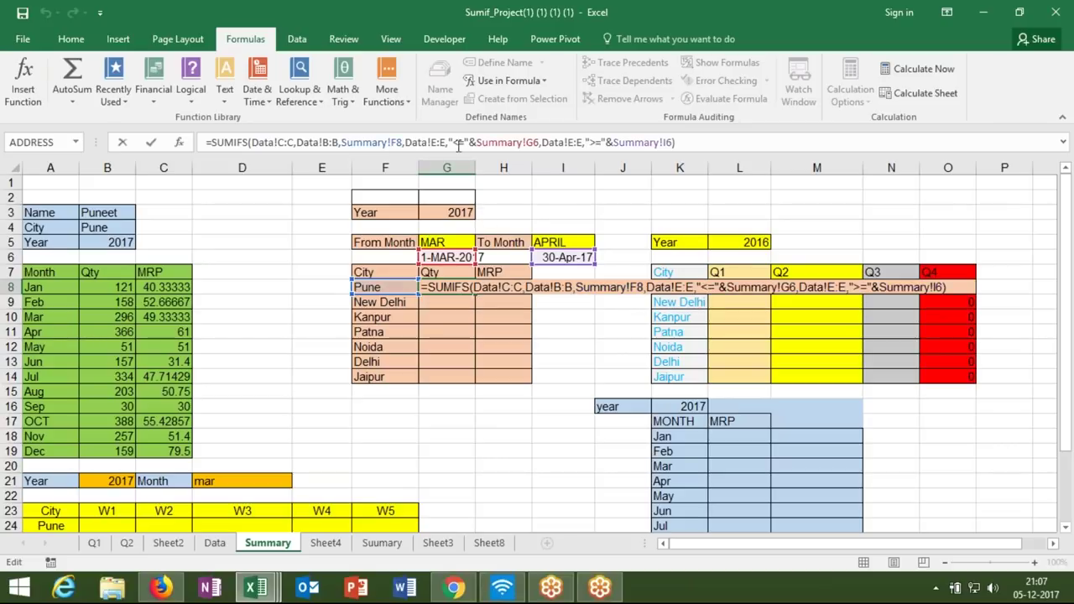
pyautogui.press('BackSpace')
pyautogui.write('>')
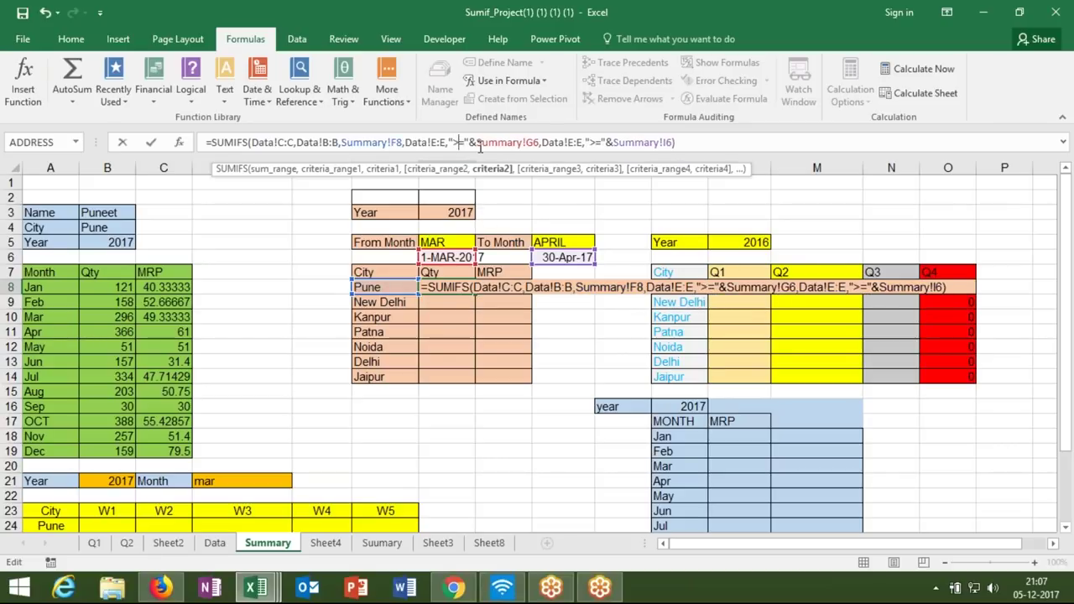
pyautogui.click(596, 143)
pyautogui.press('BackSpace')
pyautogui.write('<')
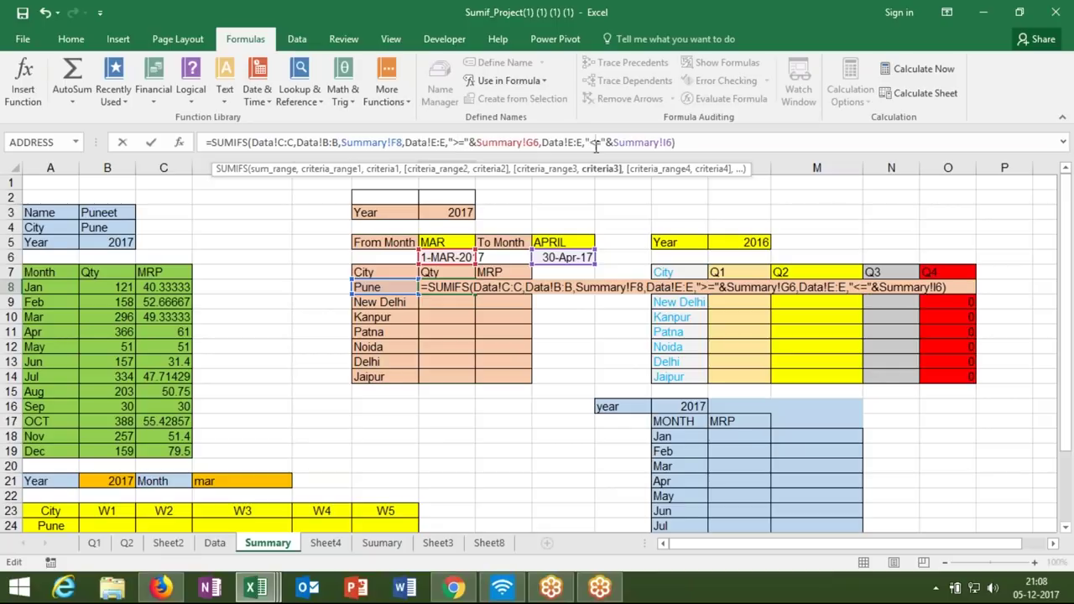
pyautogui.press('Return')
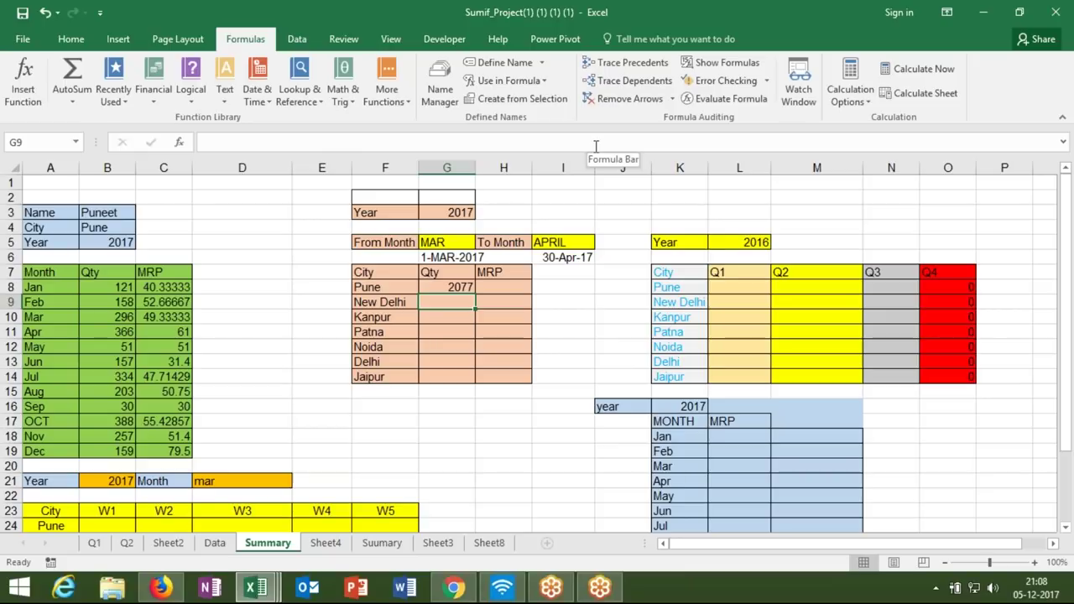
pyautogui.press('Up')
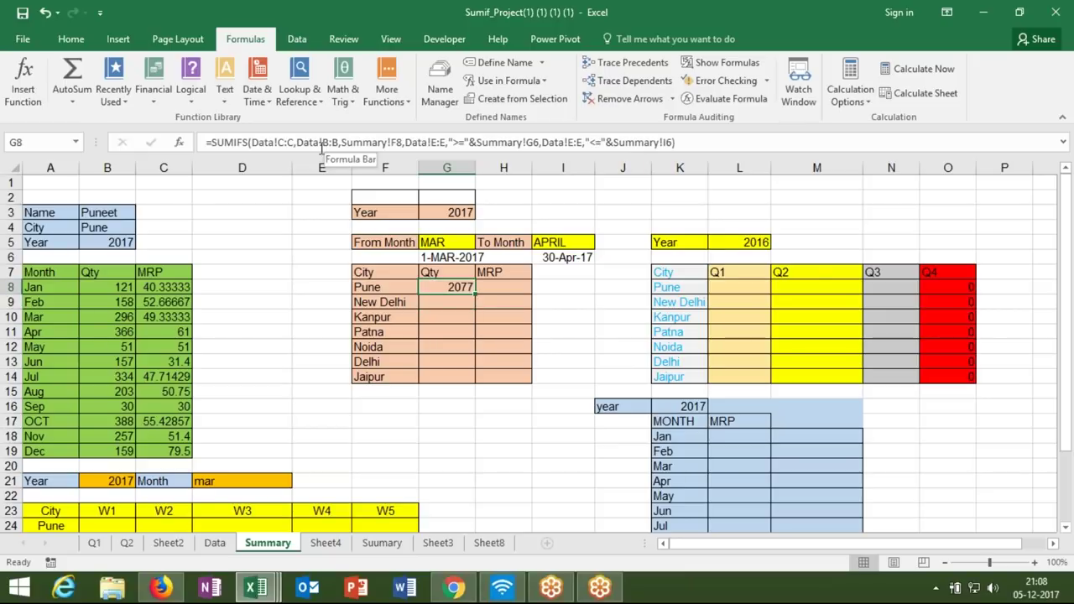
# - Make G8's city reference $F$8 and drop the Summary! prefixes, then select G6's date expression
pyautogui.click(391, 143)
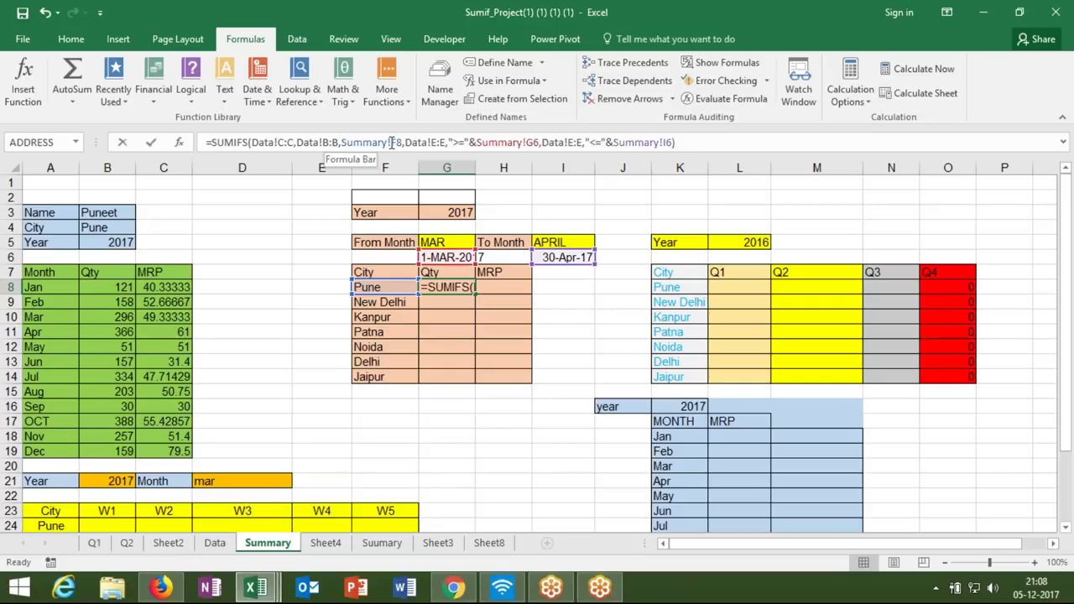
pyautogui.press('BackSpace')
pyautogui.press('BackSpace')
pyautogui.press('BackSpace')
pyautogui.press('BackSpace')
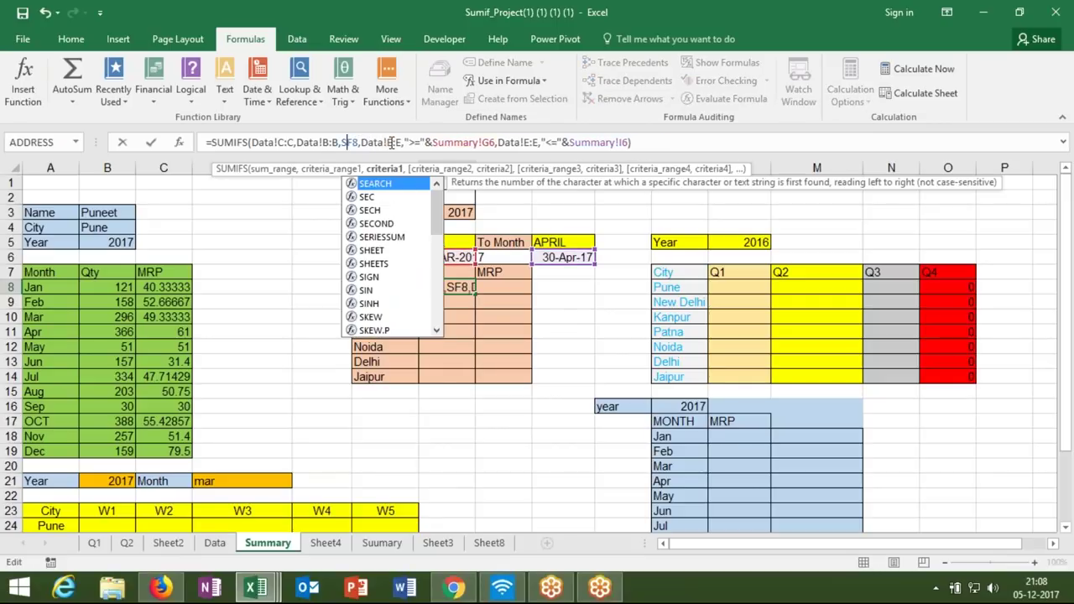
pyautogui.press('BackSpace')
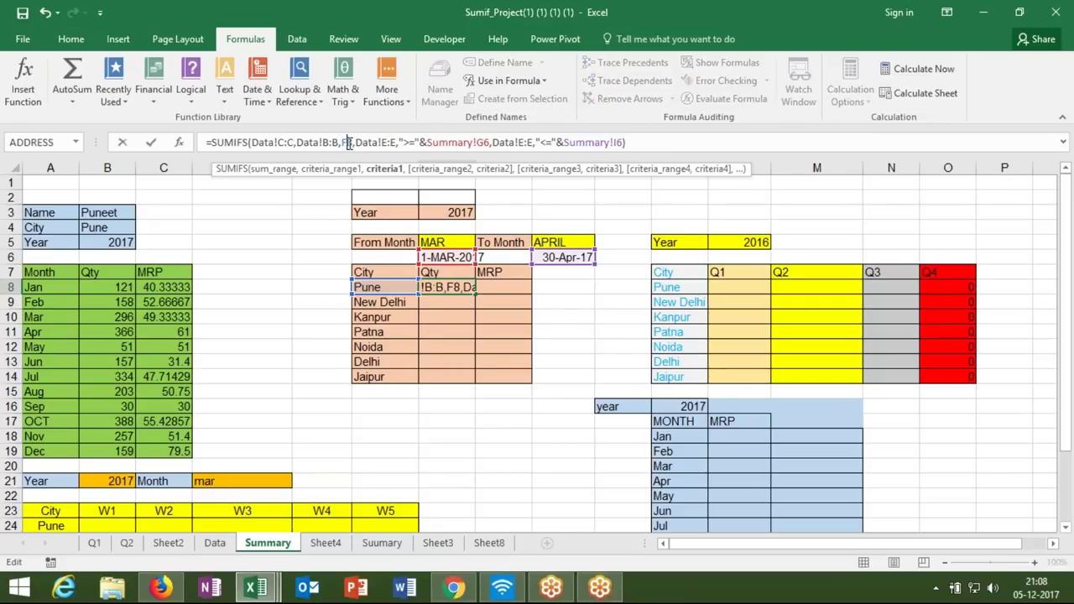
pyautogui.press('F4')
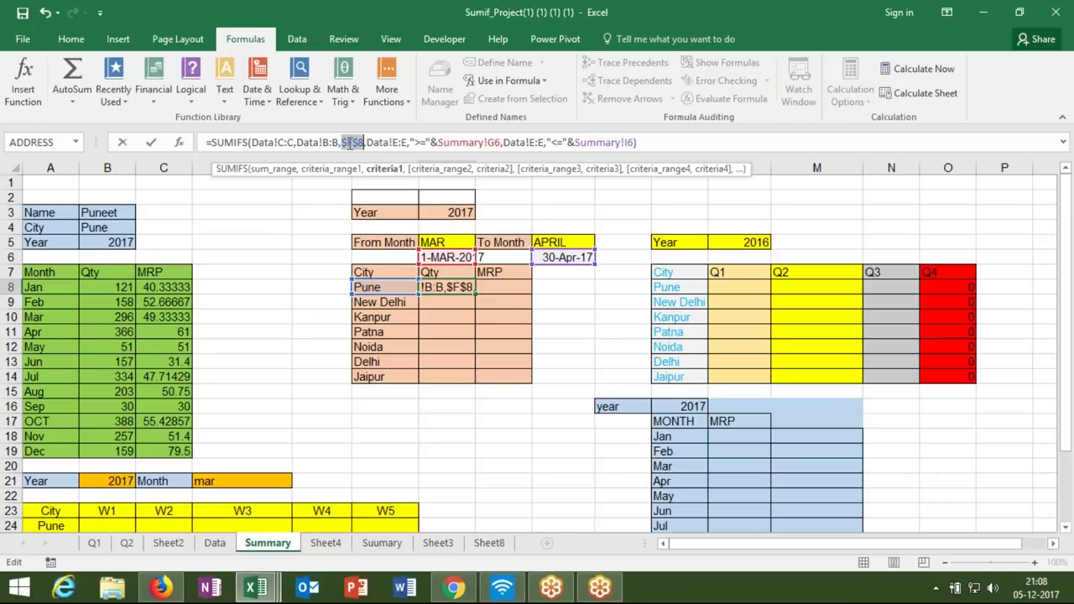
pyautogui.click(489, 143)
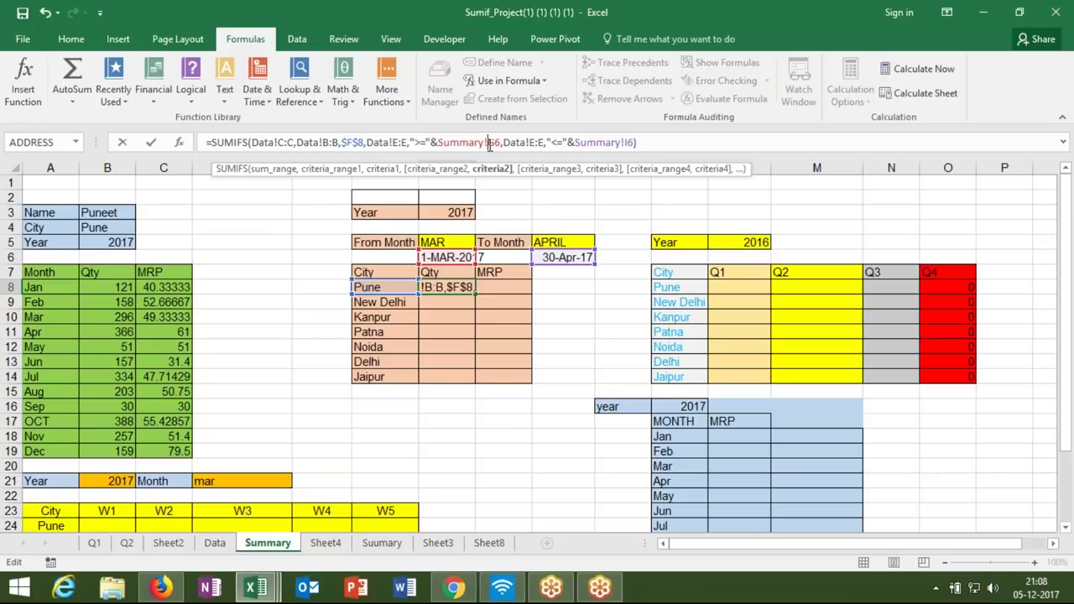
pyautogui.press('BackSpace')
pyautogui.press('BackSpace')
pyautogui.press('BackSpace')
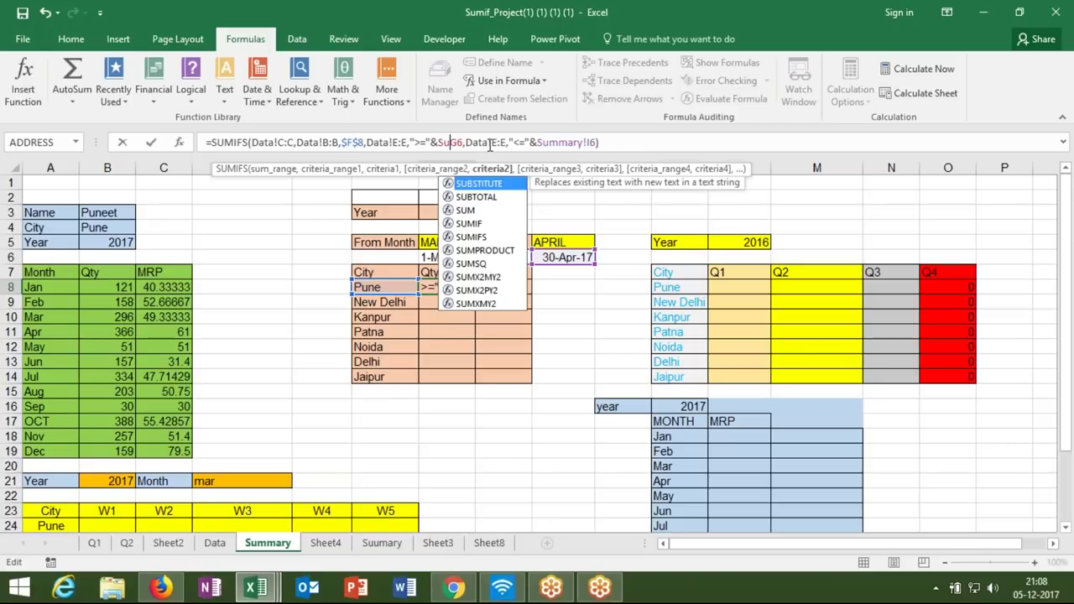
pyautogui.press('BackSpace')
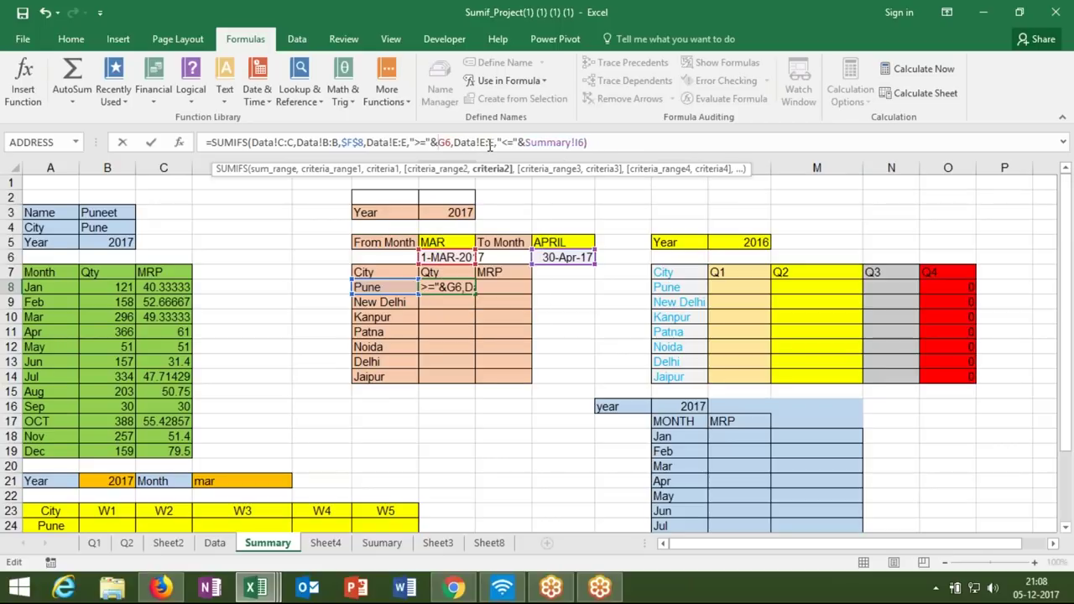
pyautogui.press('Return')
pyautogui.press('Up')
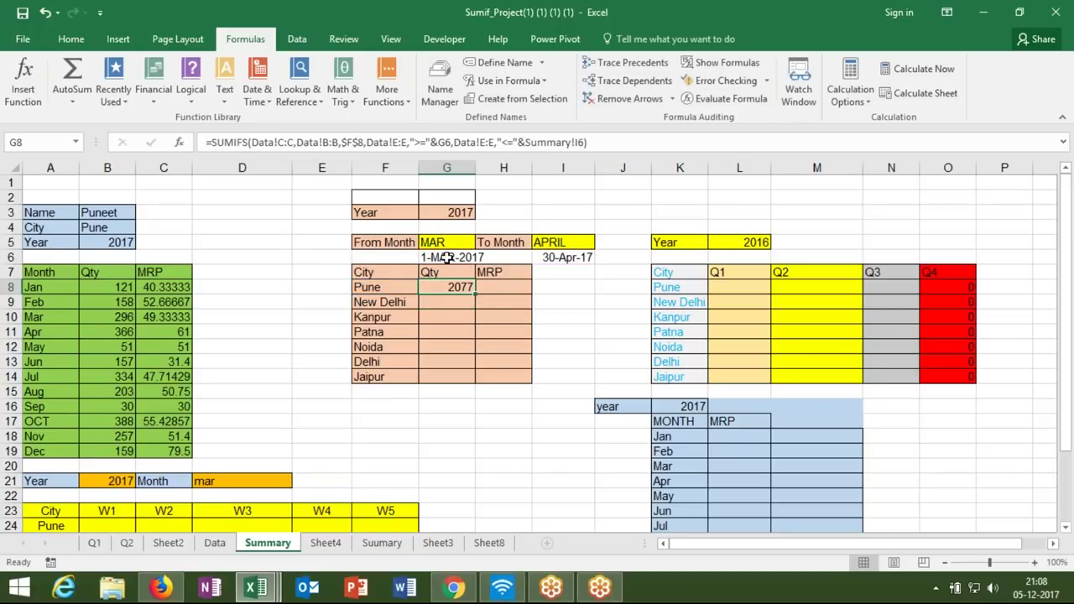
pyautogui.click(448, 258)
pyautogui.moveTo(315, 142); pyautogui.dragTo(215, 144)
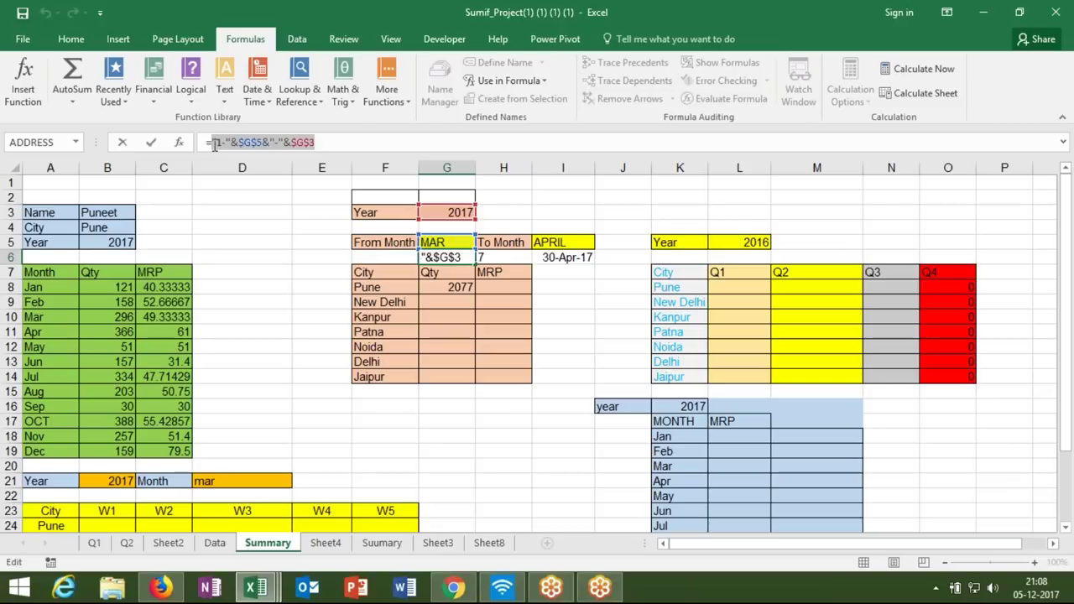
# - Replace G8's G6 reference with the inline start date ("1-"&$G$5&"-"&$G$3)
pyautogui.press('Escape')
pyautogui.click(445, 286)
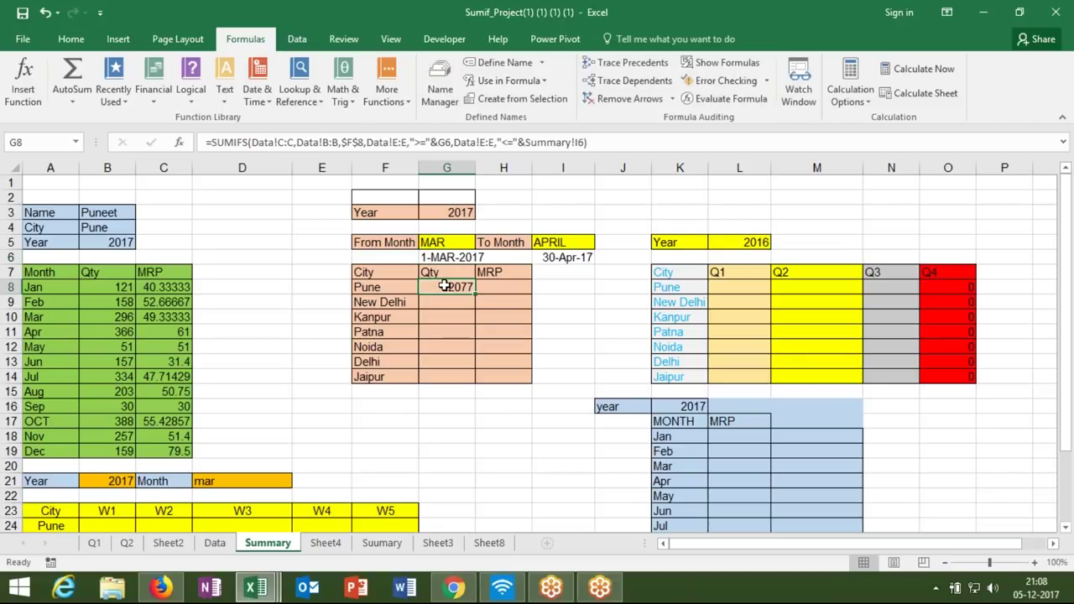
pyautogui.click(448, 143)
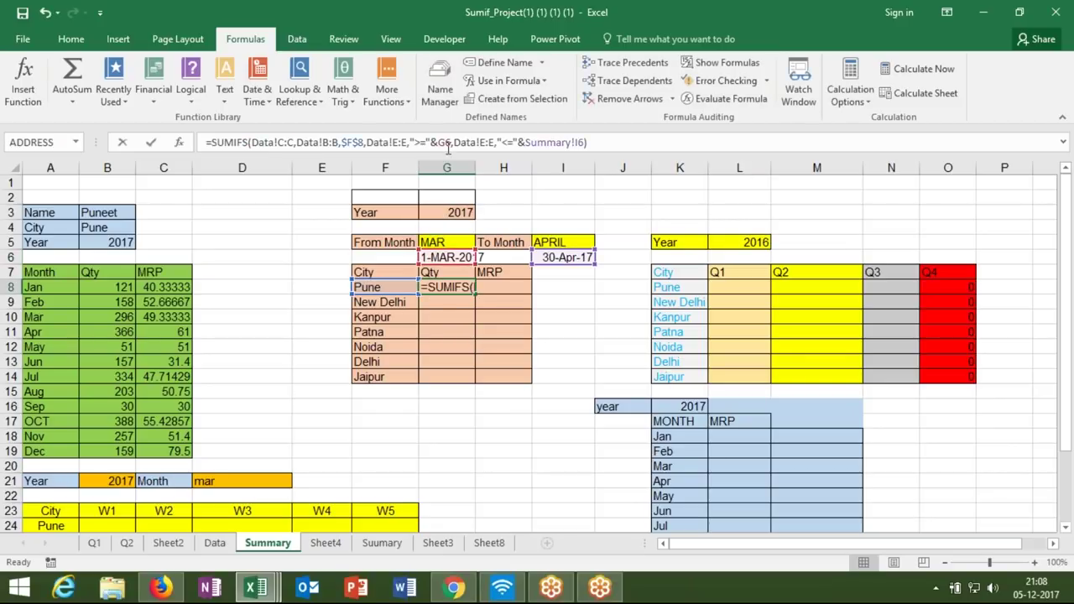
pyautogui.doubleClick(444, 142)
pyautogui.write('("1-"&$G$5&"-"&')
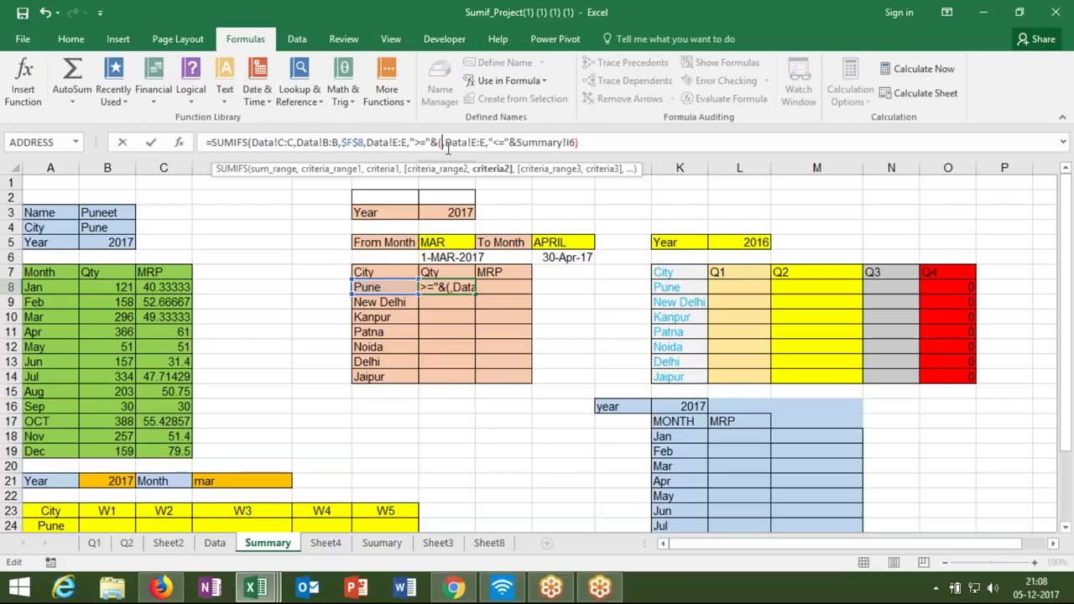
pyautogui.write('$G$3')
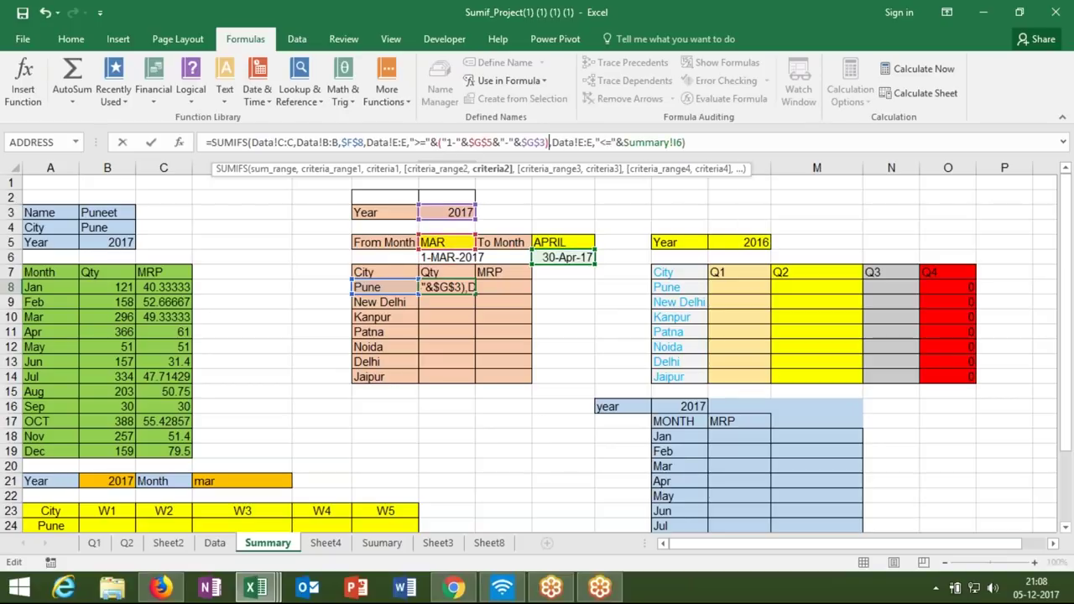
pyautogui.press('Return')
# - Use I6's EOMONTH expression as G8's end-date criterion and close the SUMIFS
pyautogui.click(446, 287)
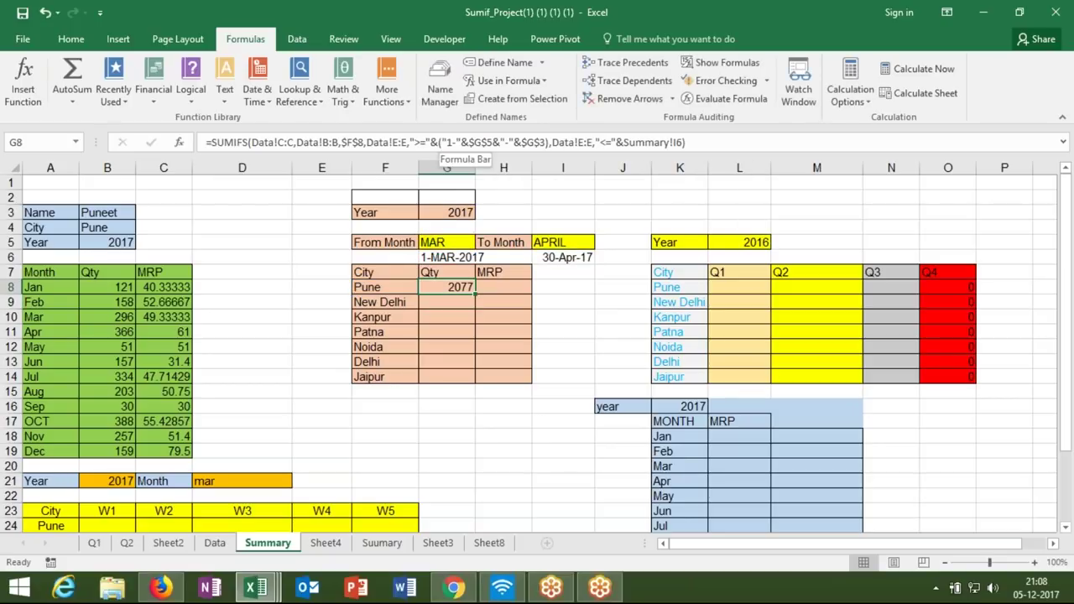
pyautogui.click(563, 257)
pyautogui.click(209, 143)
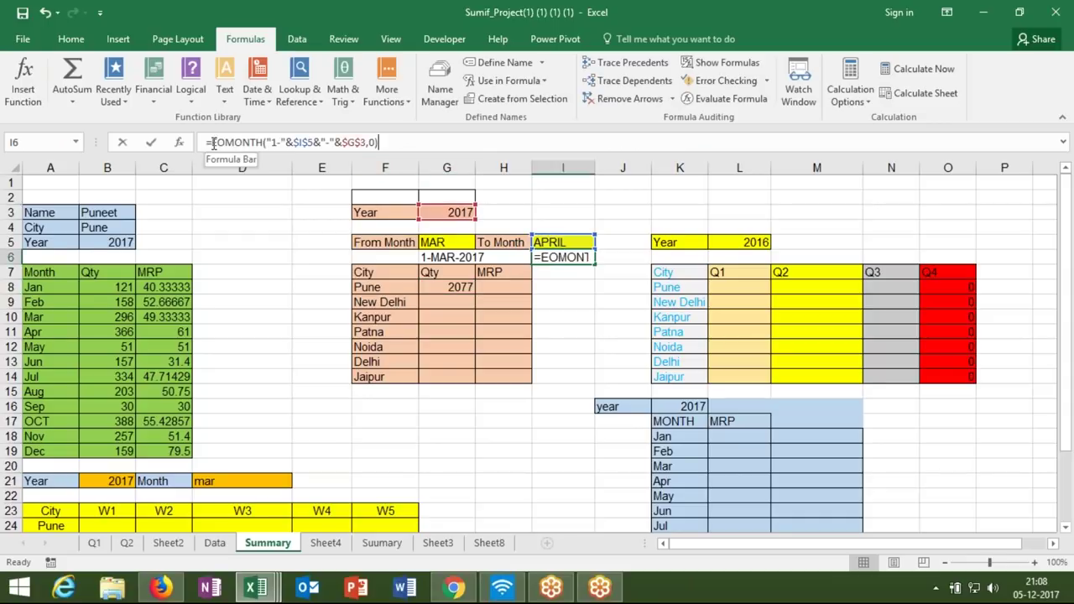
pyautogui.moveTo(209, 143); pyautogui.dragTo(407, 148)
pyautogui.hotkey('ctrl', 'c')
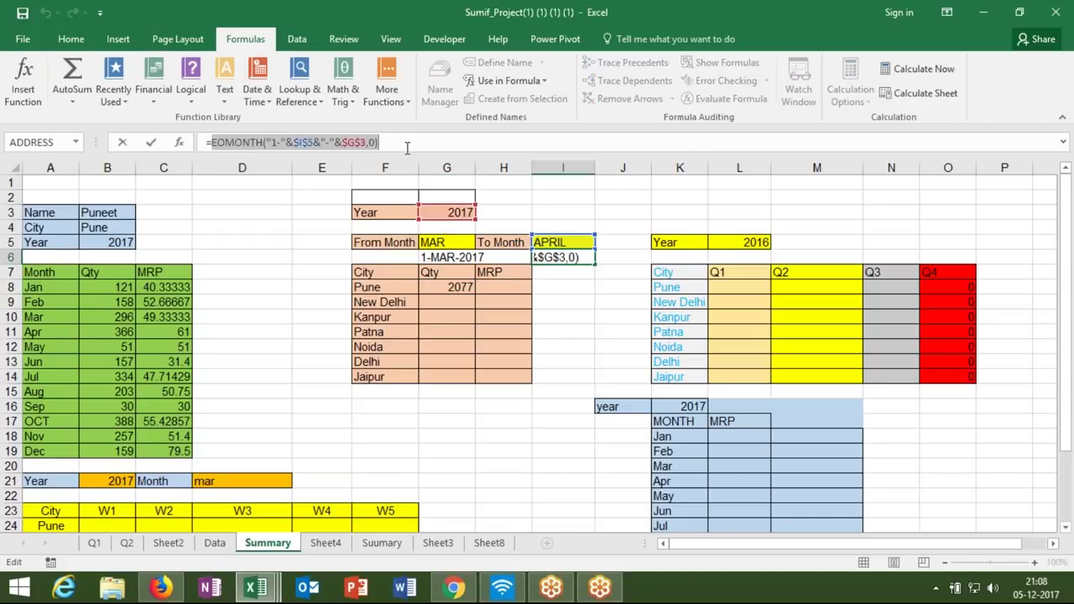
pyautogui.press('Escape')
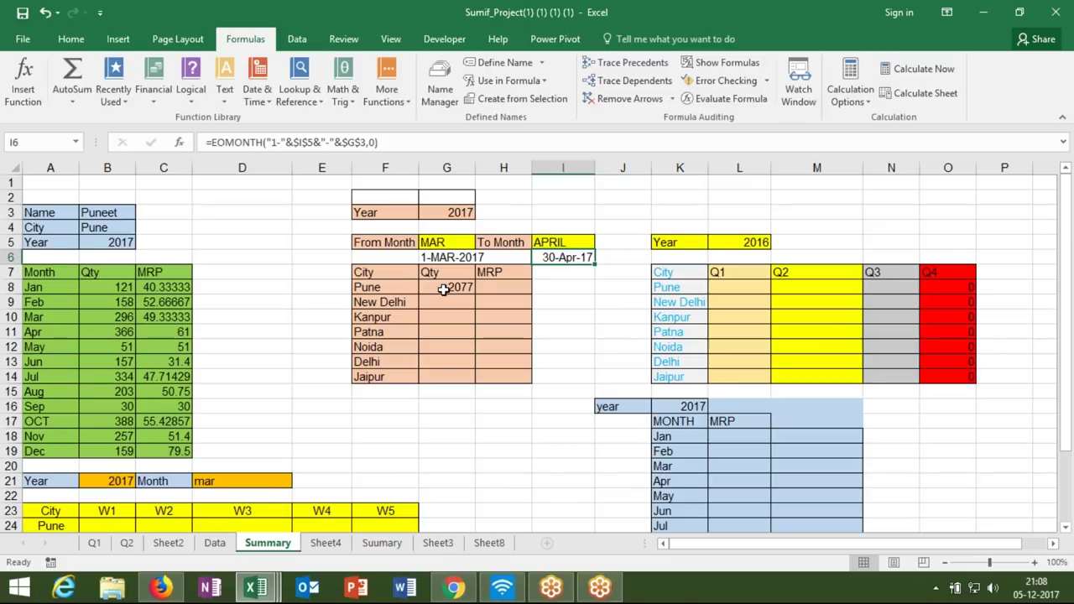
pyautogui.click(443, 289)
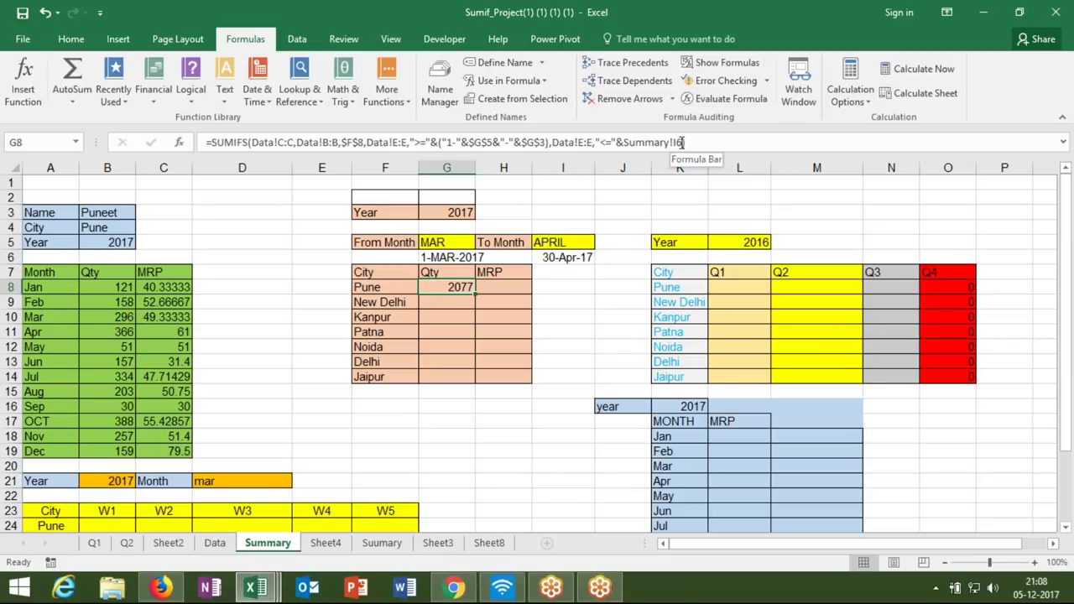
pyautogui.click(658, 144)
pyautogui.press('BackSpace')
pyautogui.press('BackSpace')
pyautogui.press('BackSpace')
pyautogui.press('BackSpace')
pyautogui.press('BackSpace')
pyautogui.press('BackSpace')
pyautogui.press('BackSpace')
pyautogui.press('BackSpace')
pyautogui.press('BackSpace')
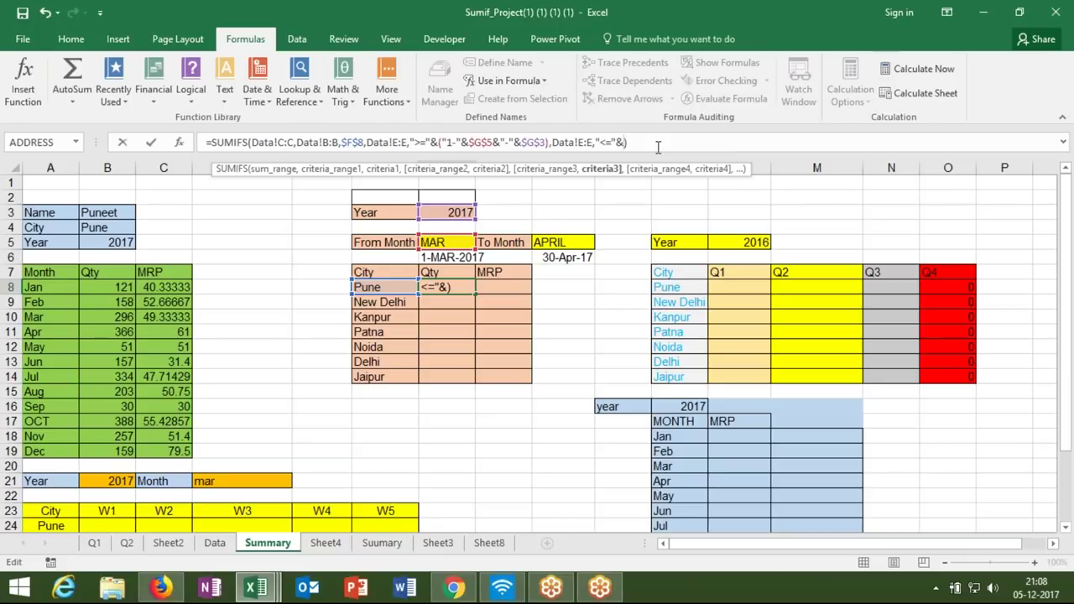
pyautogui.hotkey('ctrl', 'v')
pyautogui.write(')')
pyautogui.hotkey('ctrl', 'Return')
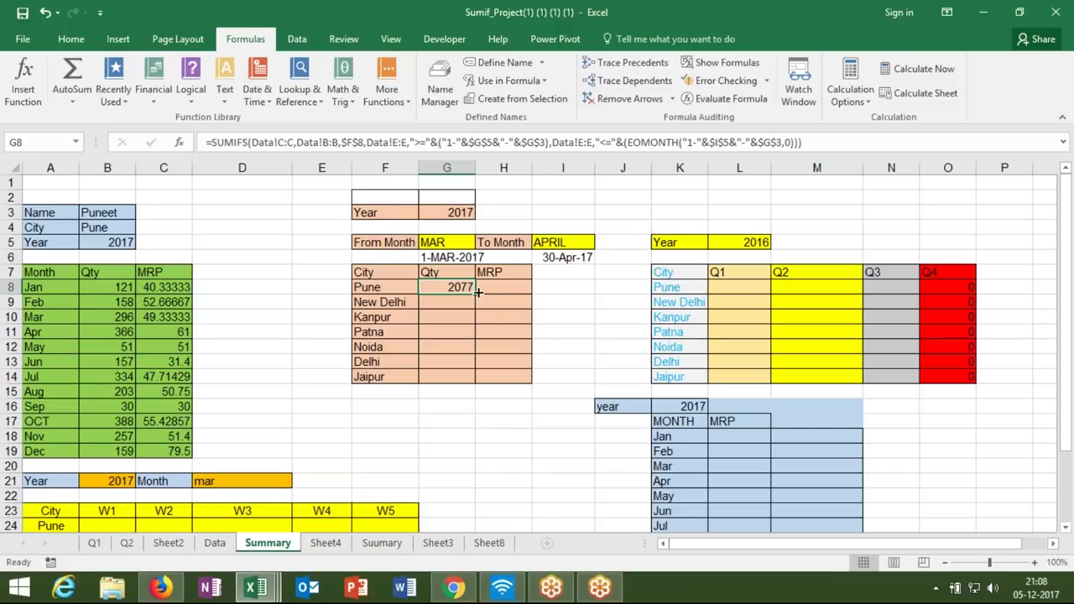
# - Fill G8 down to G14, change the city reference to mixed $F8, and refill
pyautogui.moveTo(476, 291); pyautogui.dragTo(475, 379)
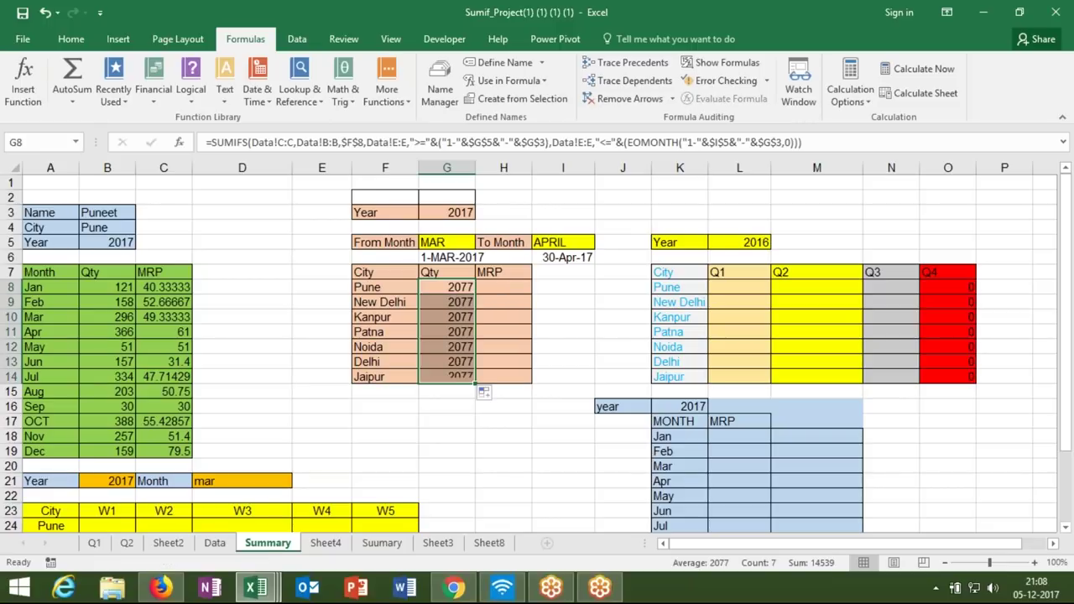
pyautogui.click(460, 287)
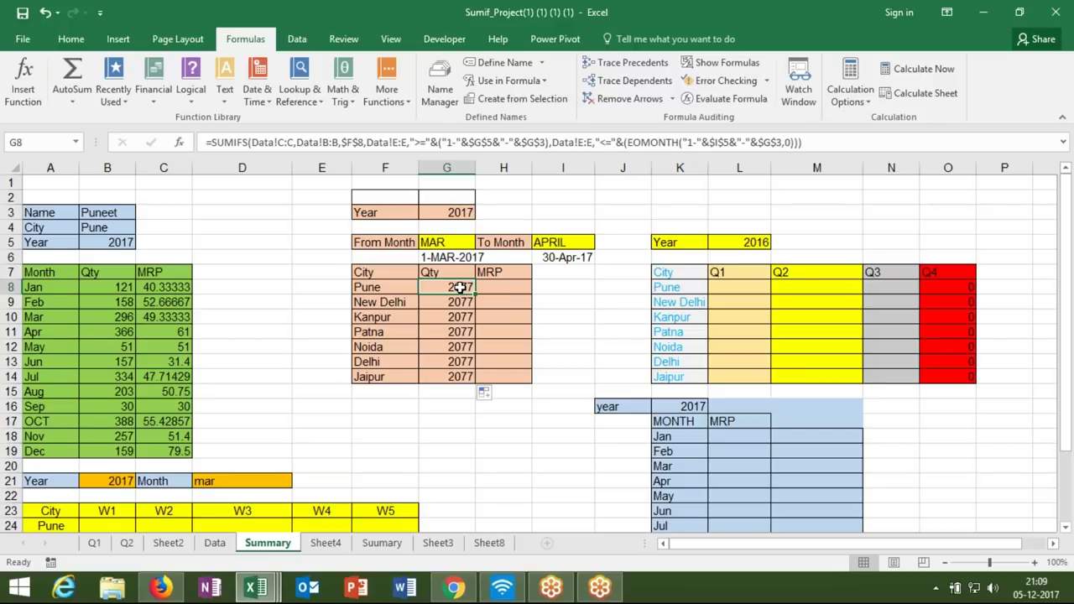
pyautogui.click(358, 143)
pyautogui.press('F4')
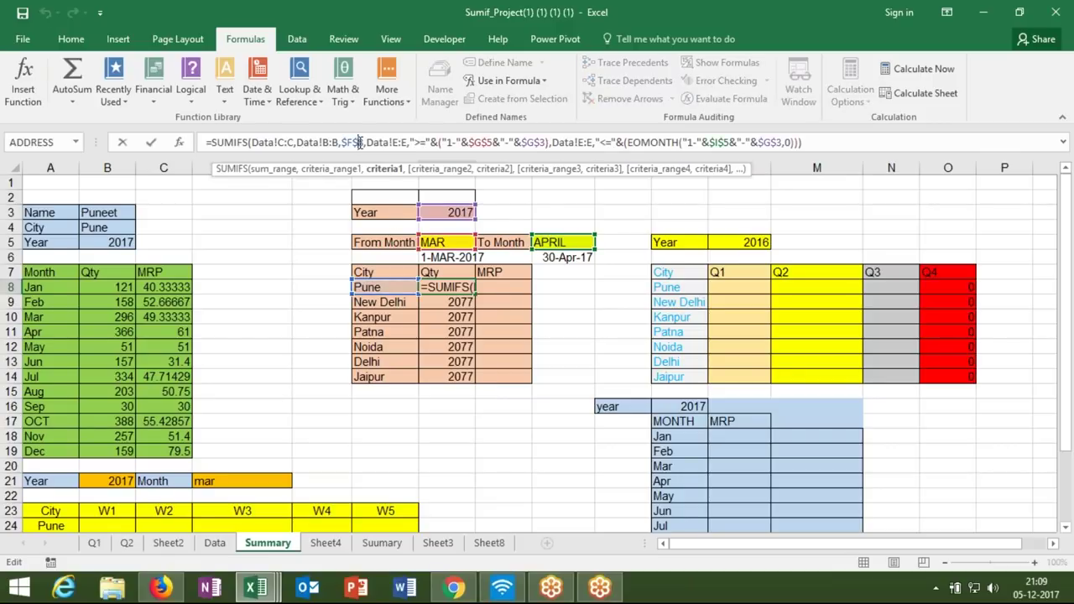
pyautogui.press('F4')
pyautogui.hotkey('ctrl', 'Return')
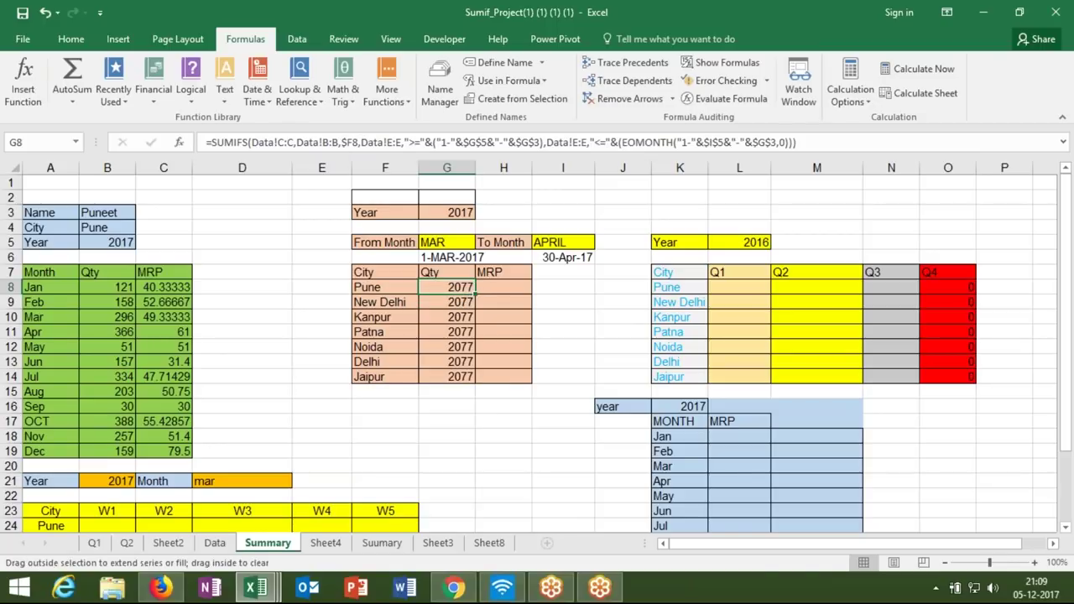
pyautogui.moveTo(474, 294); pyautogui.dragTo(474, 379)
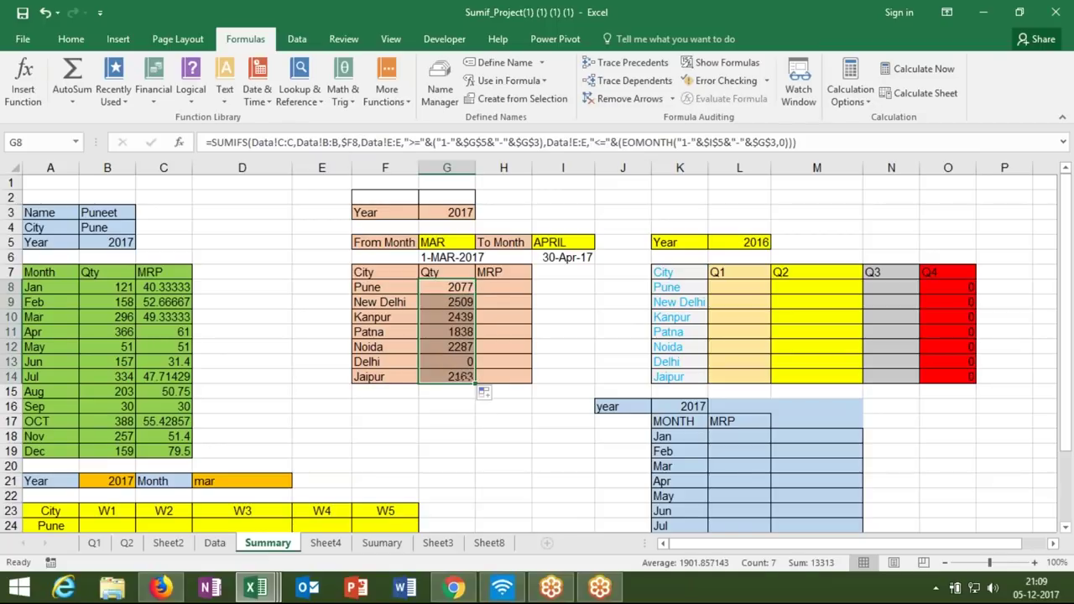
# - Set the From Month in G5 to JAN, making Pune 4417, and save the workbook
pyautogui.click(452, 242)
pyautogui.write('AJN')
pyautogui.press('BackSpace')
pyautogui.press('BackSpace')
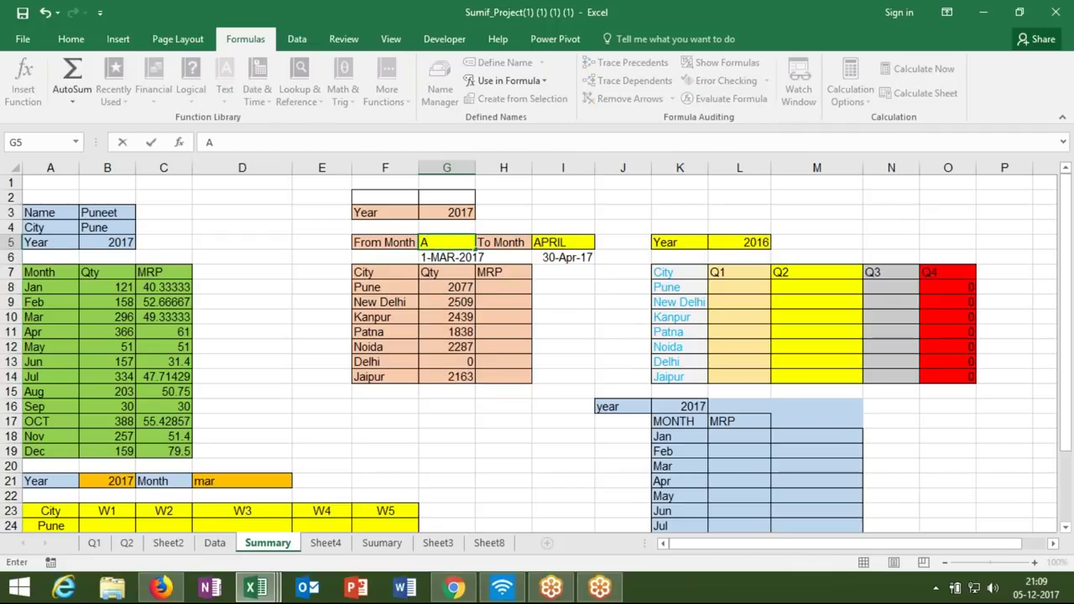
pyautogui.press('BackSpace')
pyautogui.write('JAN')
pyautogui.press('Return')
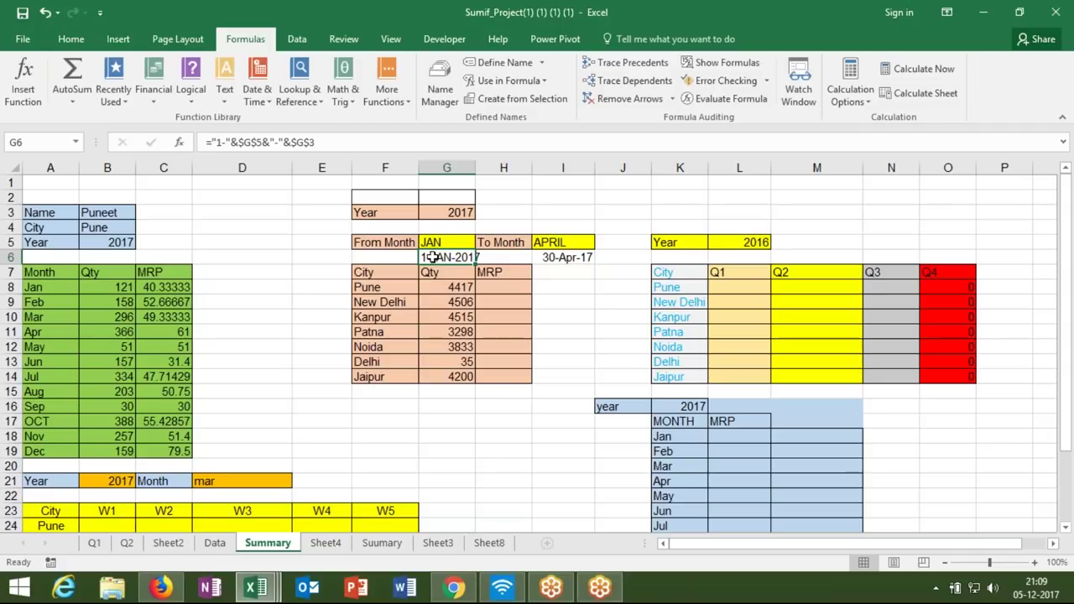
pyautogui.click(22, 13)
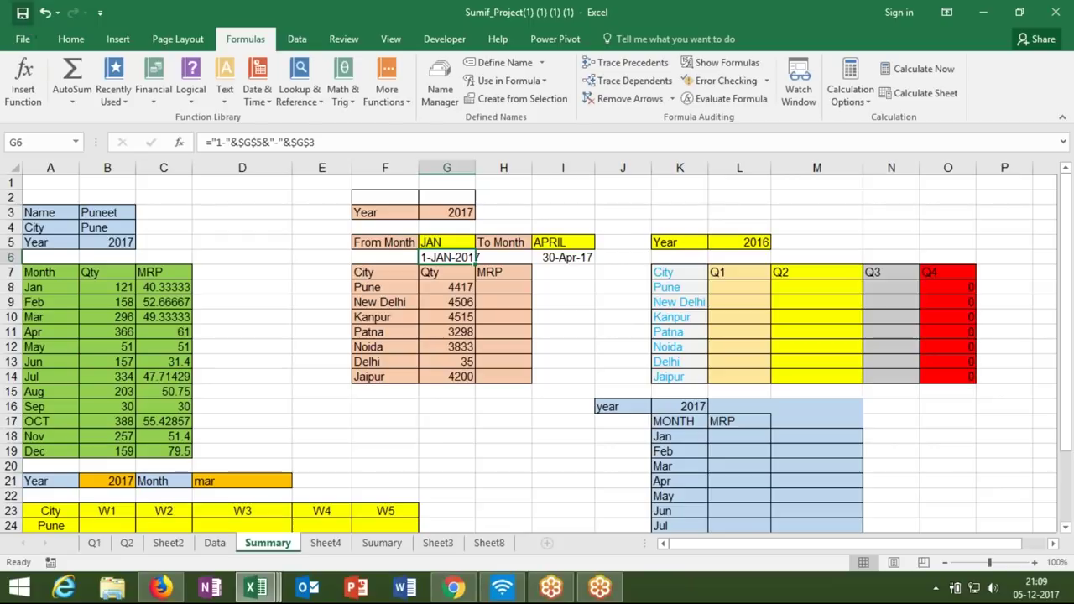
# - Open and close the File backstage, review the G8 and C8 formulas, then show the Data sheet
pyautogui.click(23, 43)
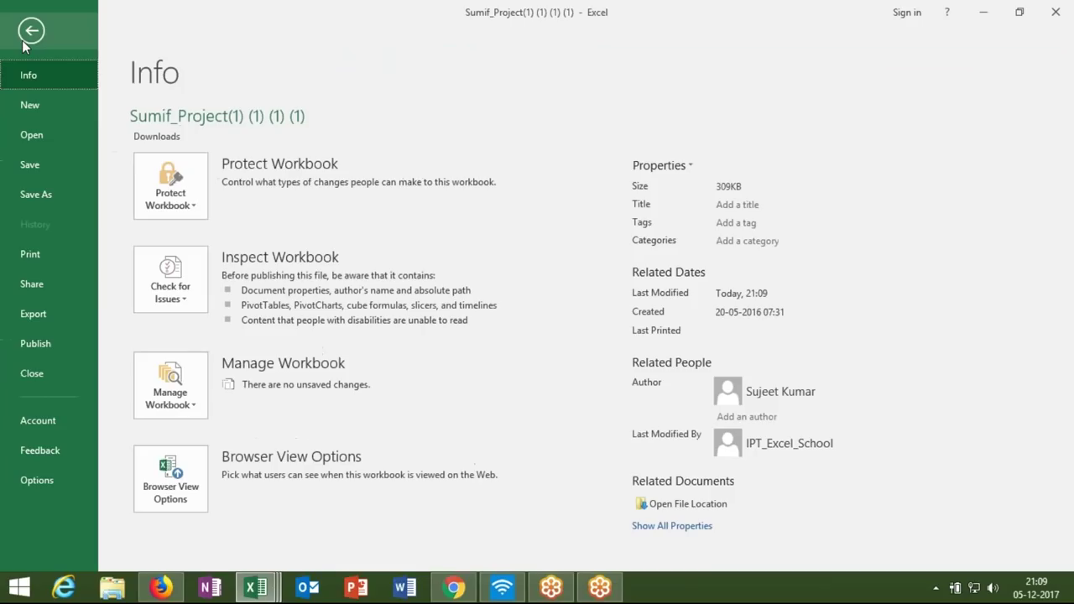
pyautogui.click(26, 35)
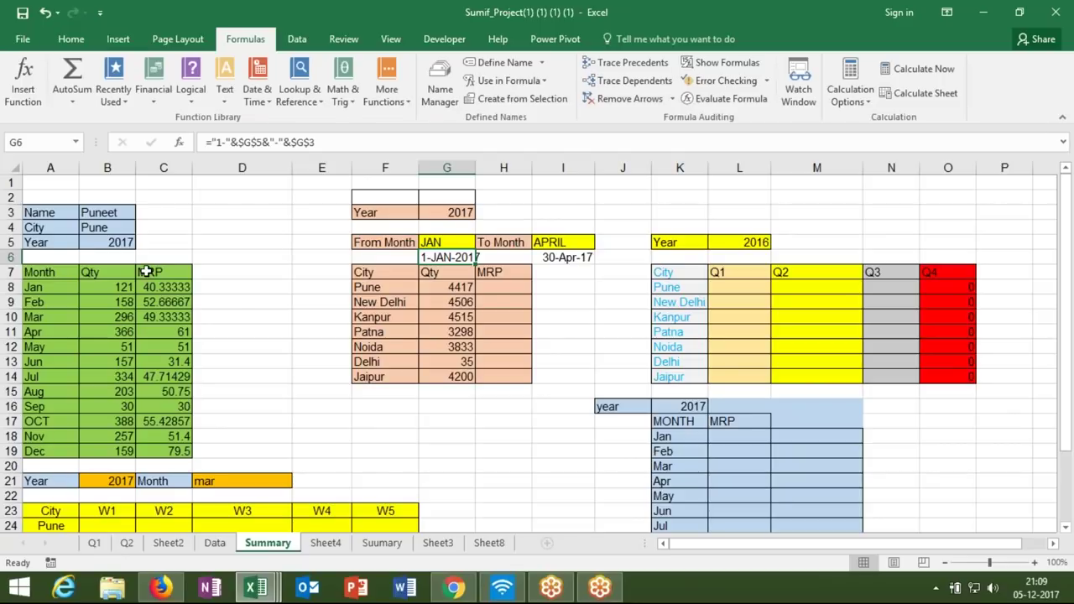
pyautogui.click(454, 288)
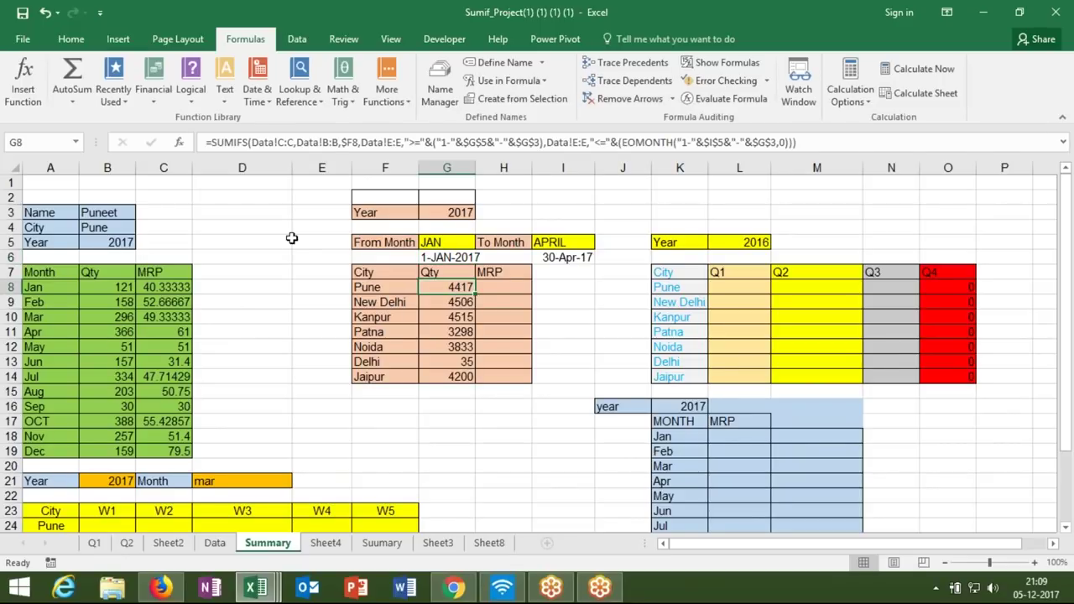
pyautogui.click(167, 289)
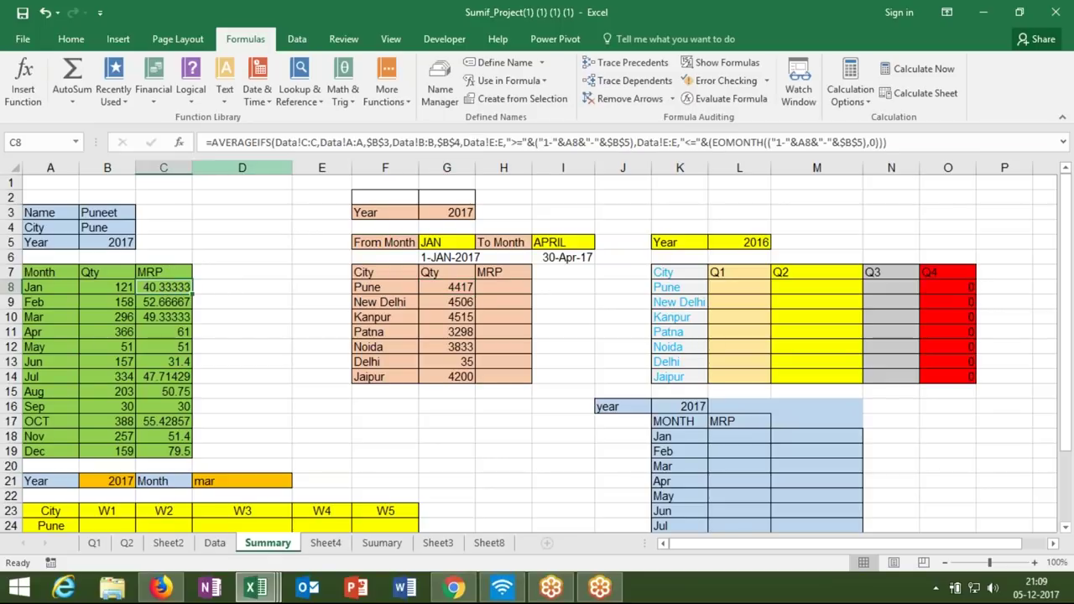
pyautogui.click(263, 143)
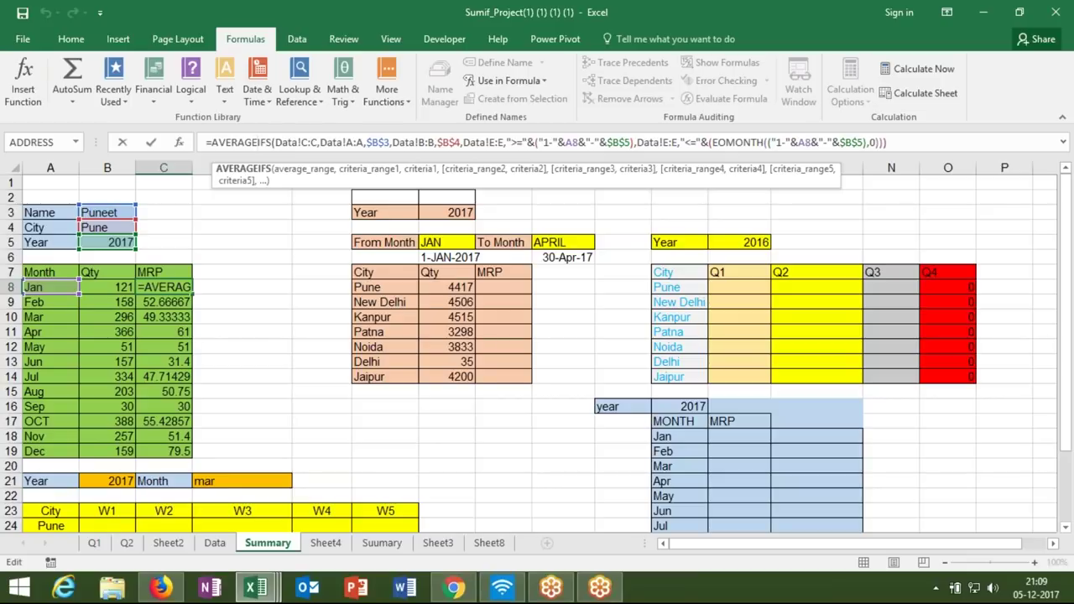
pyautogui.hotkey('ctrl', 'Return')
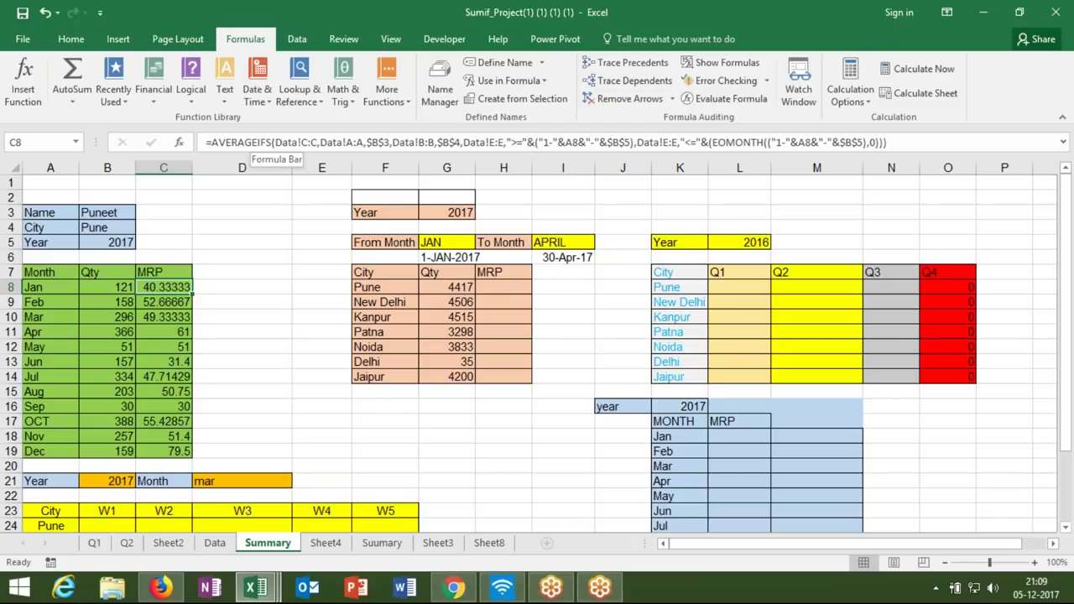
pyautogui.click(211, 547)
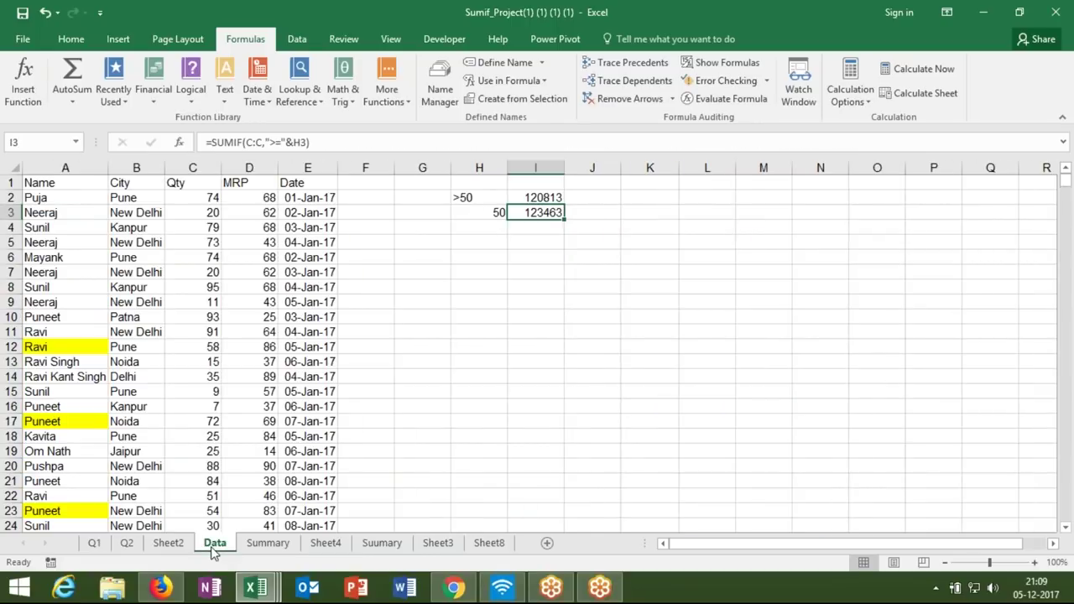
# - Review the first Data record's Name, City, Qty and MRP cells, then go back to Summary
pyautogui.click(57, 199)
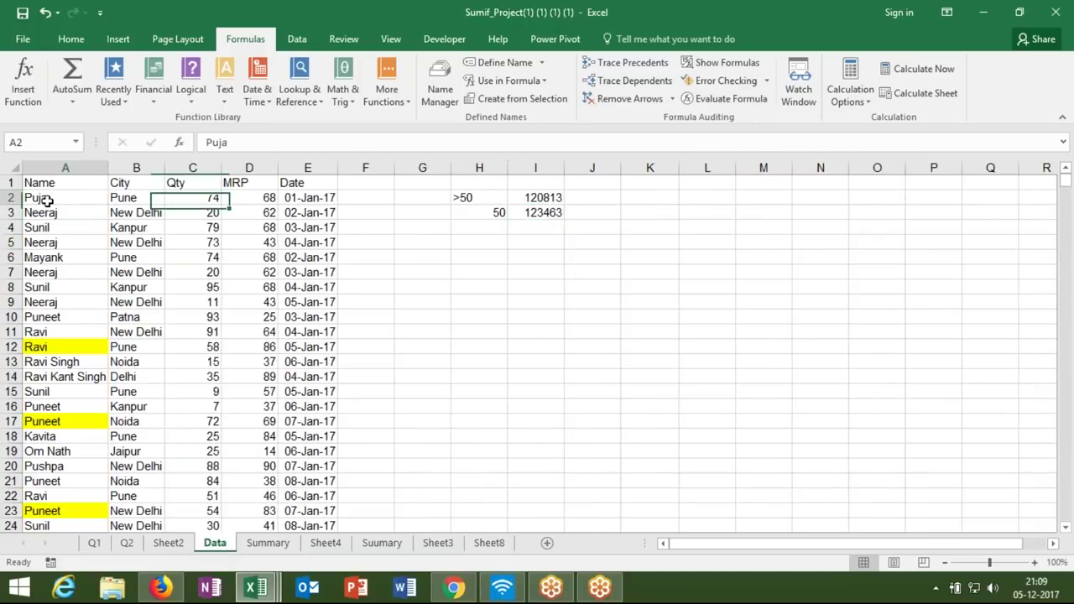
pyautogui.click(120, 202)
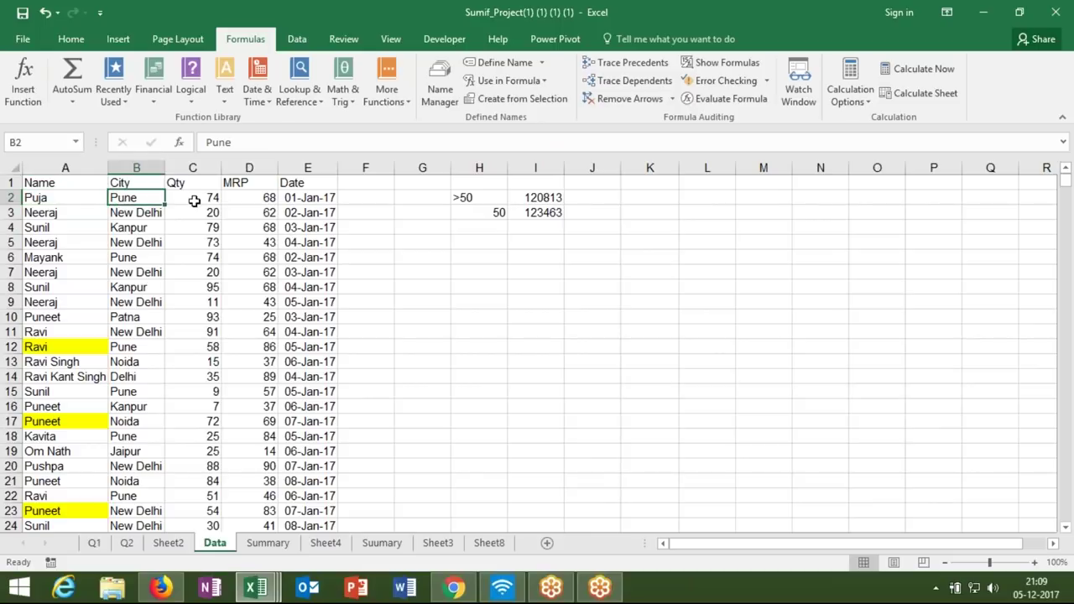
pyautogui.click(193, 201)
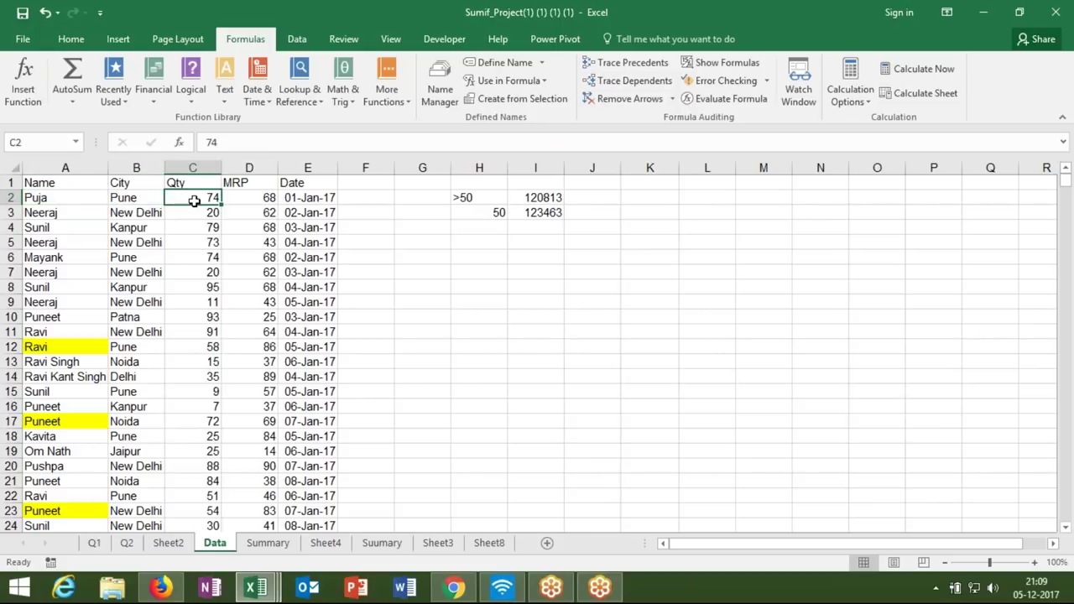
pyautogui.click(240, 199)
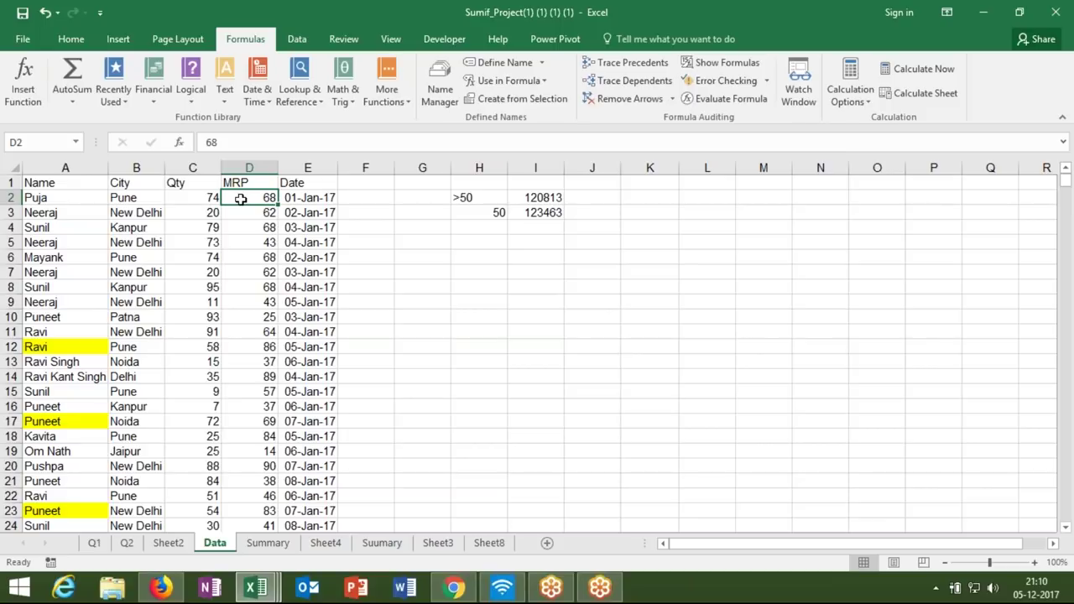
pyautogui.click(267, 543)
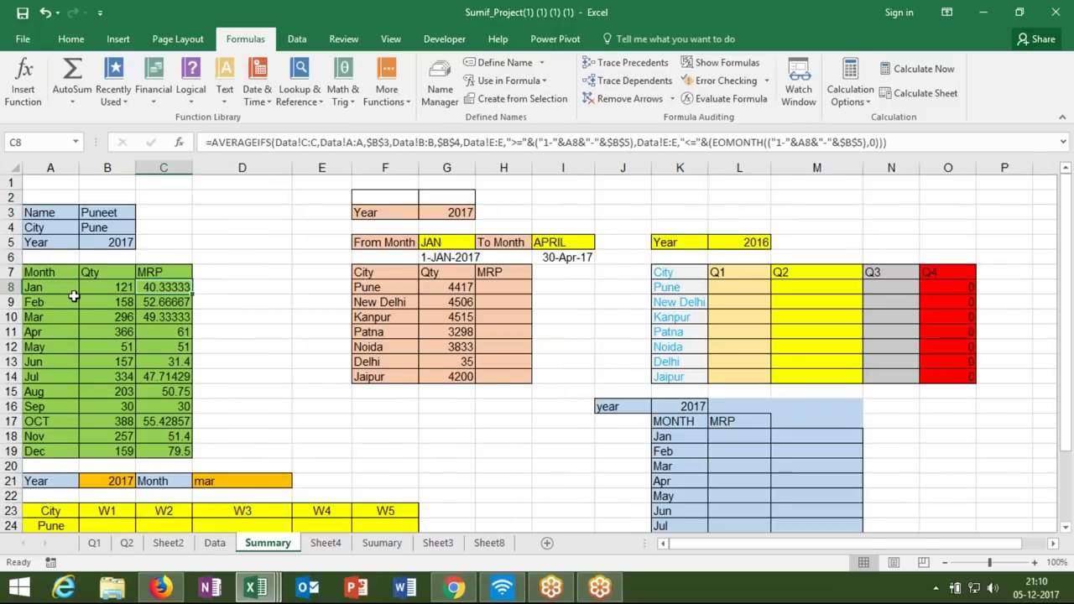
# - Review the Qty header and the January Qty and February MRP formulas, then save
pyautogui.click(97, 273)
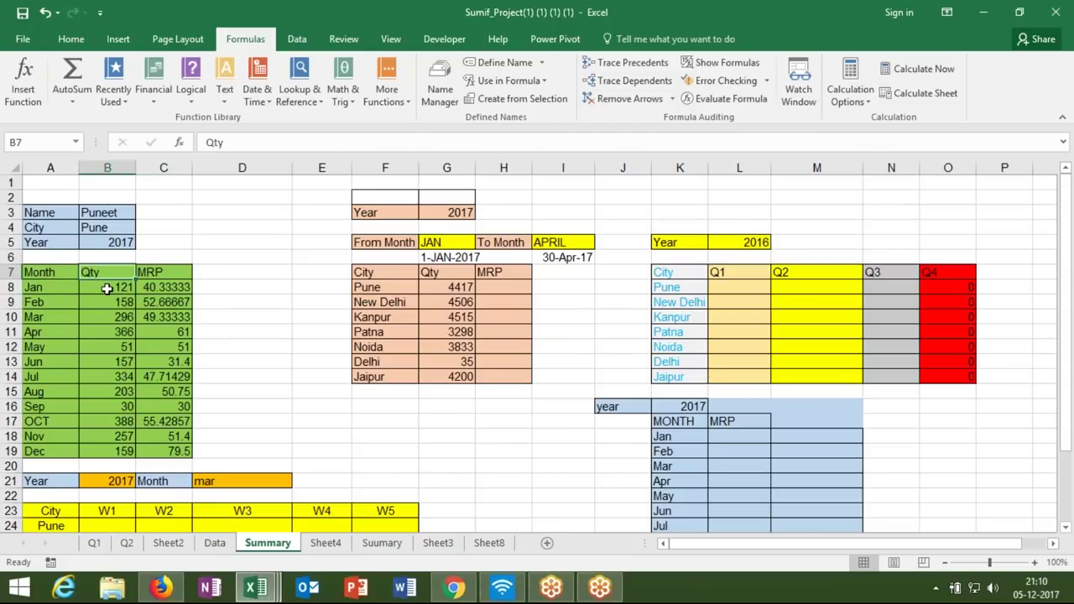
pyautogui.click(107, 289)
pyautogui.click(162, 300)
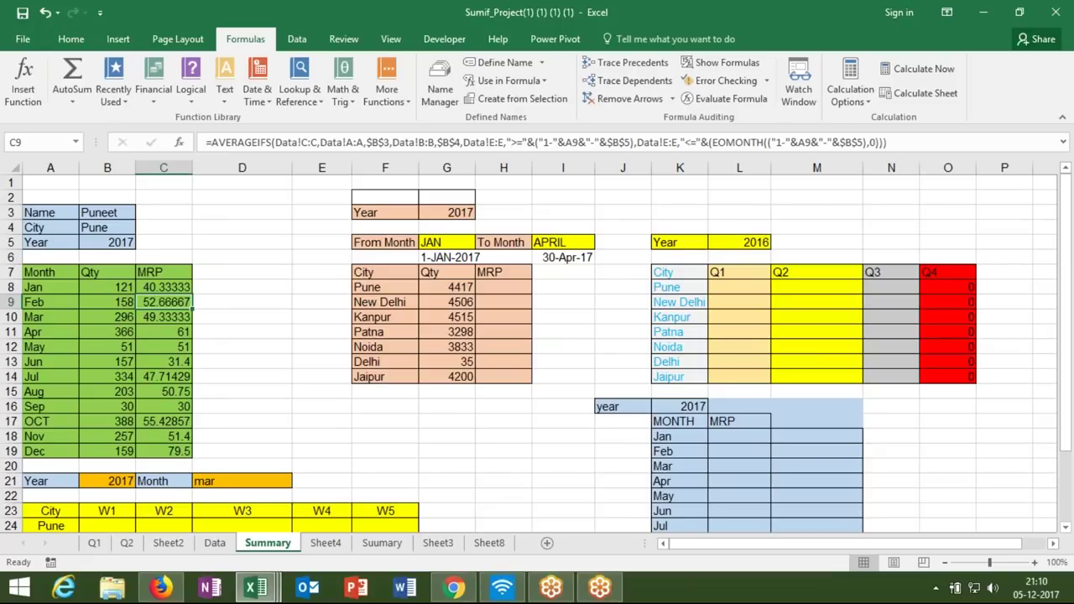
pyautogui.click(24, 13)
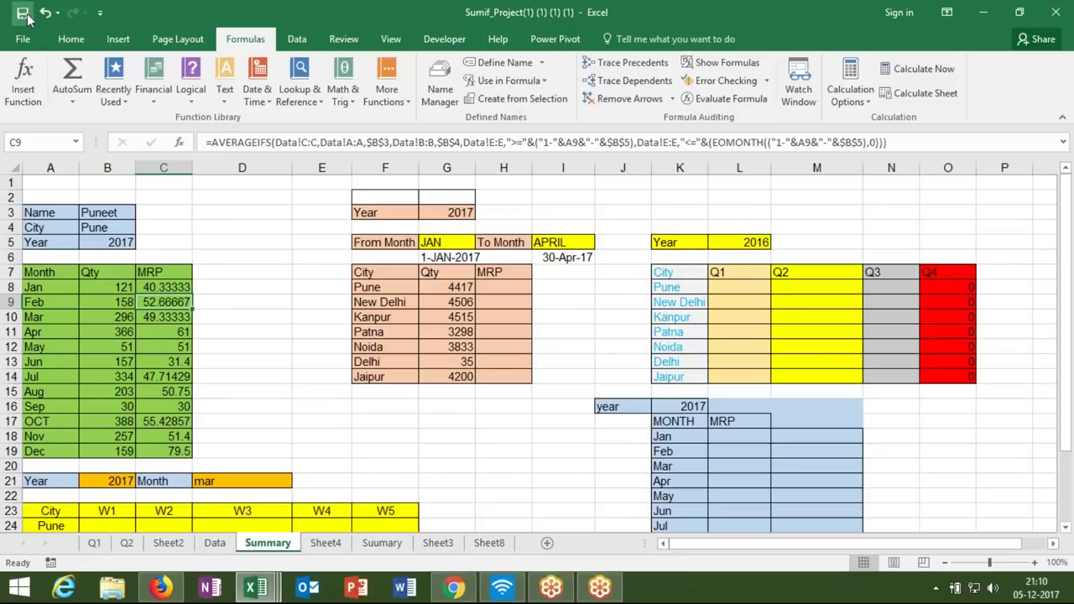
# - Close the project workbook, then close Book1 without saving
pyautogui.click(1059, 12)
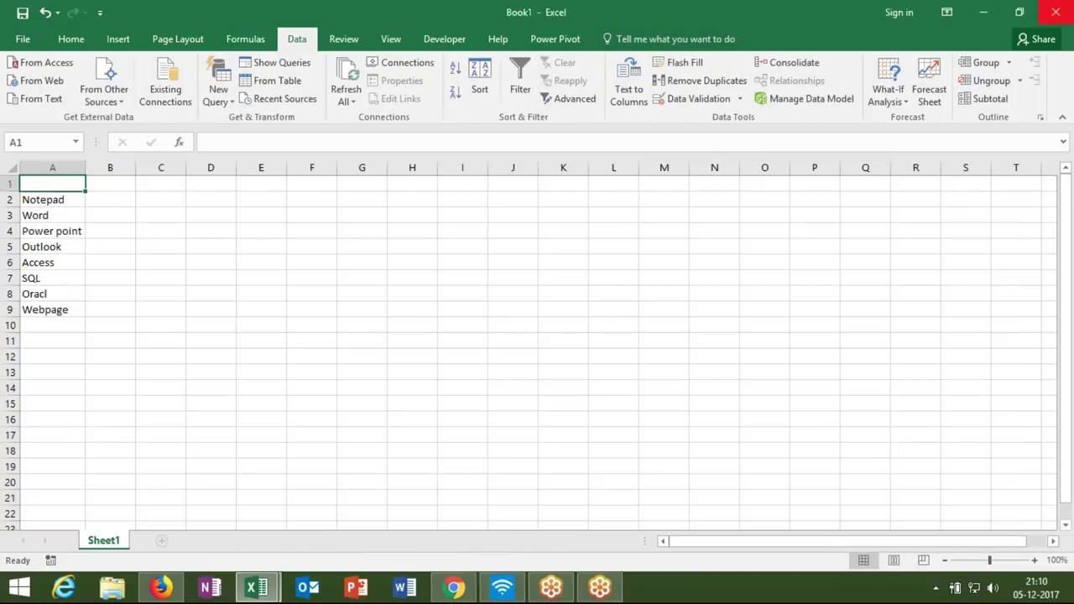
pyautogui.click(1056, 12)
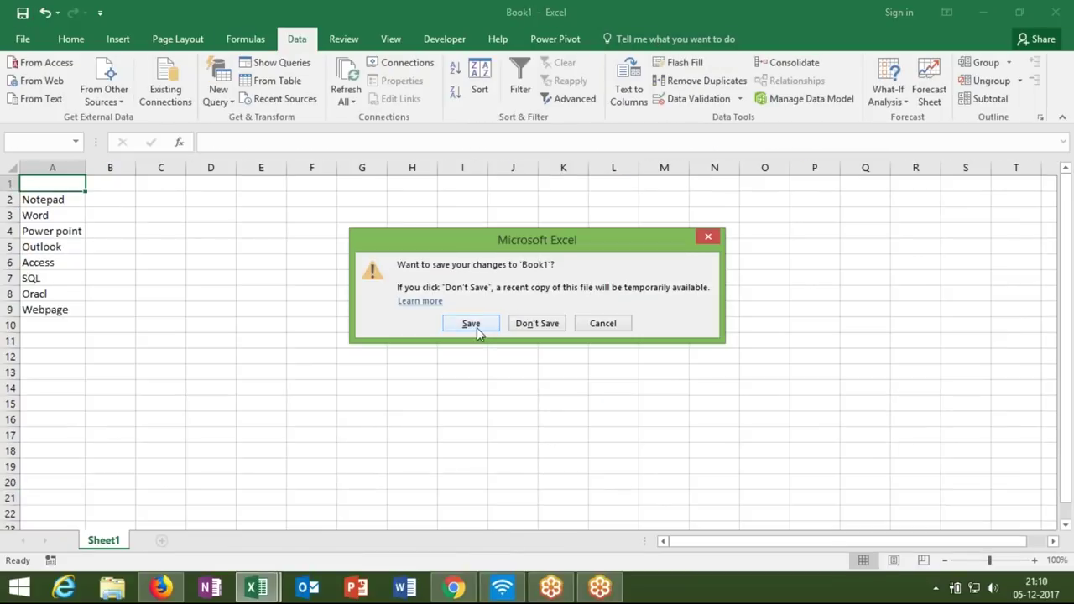
pyautogui.click(536, 323)
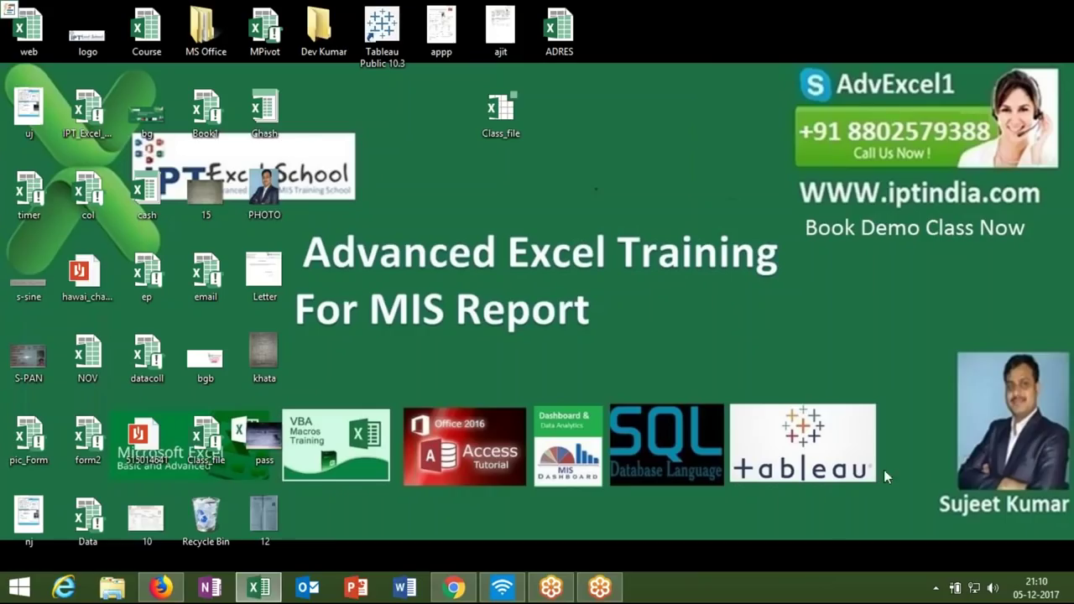